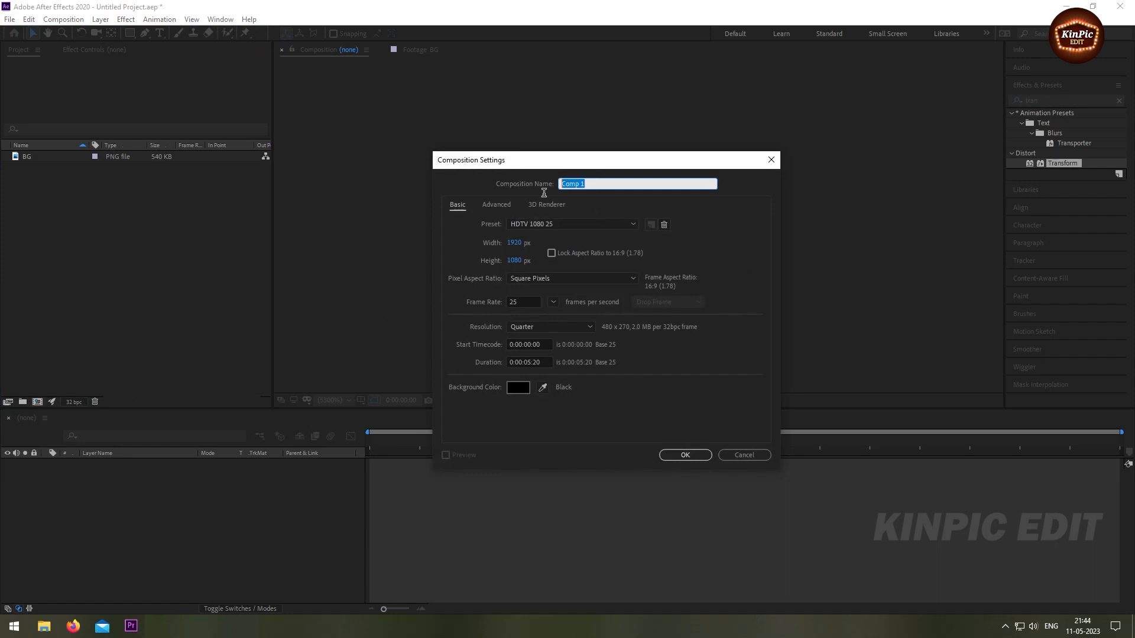
Create a composition named RENDER at 1920 x 1080 px and 25 frames per second with a 10-second duration.
text(RENDER)
click(514, 243)
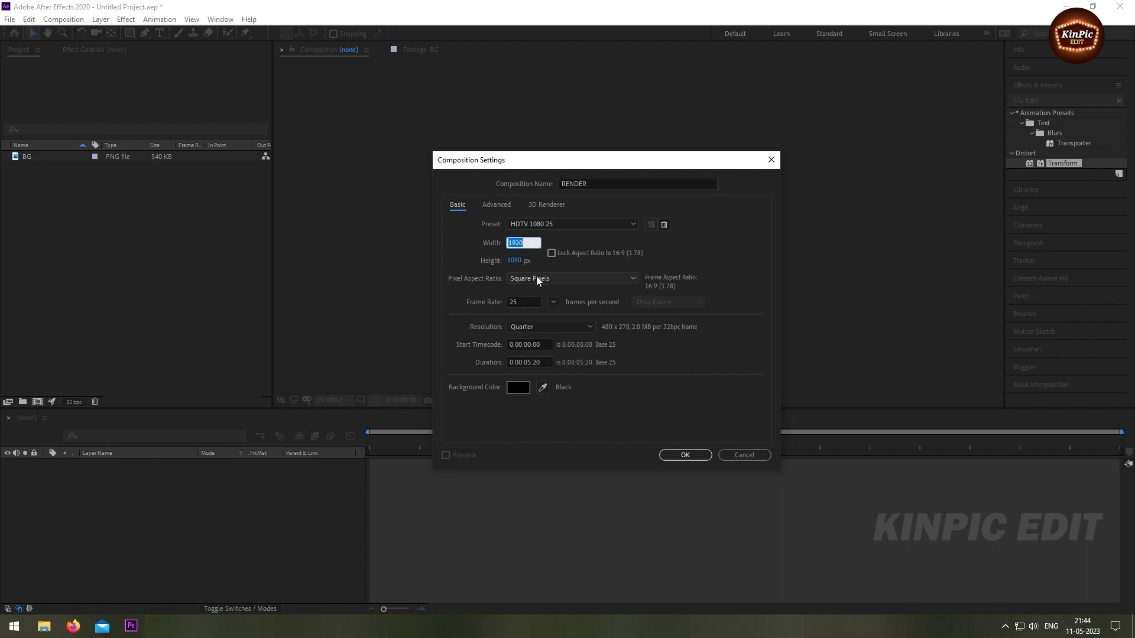
key(Tab)
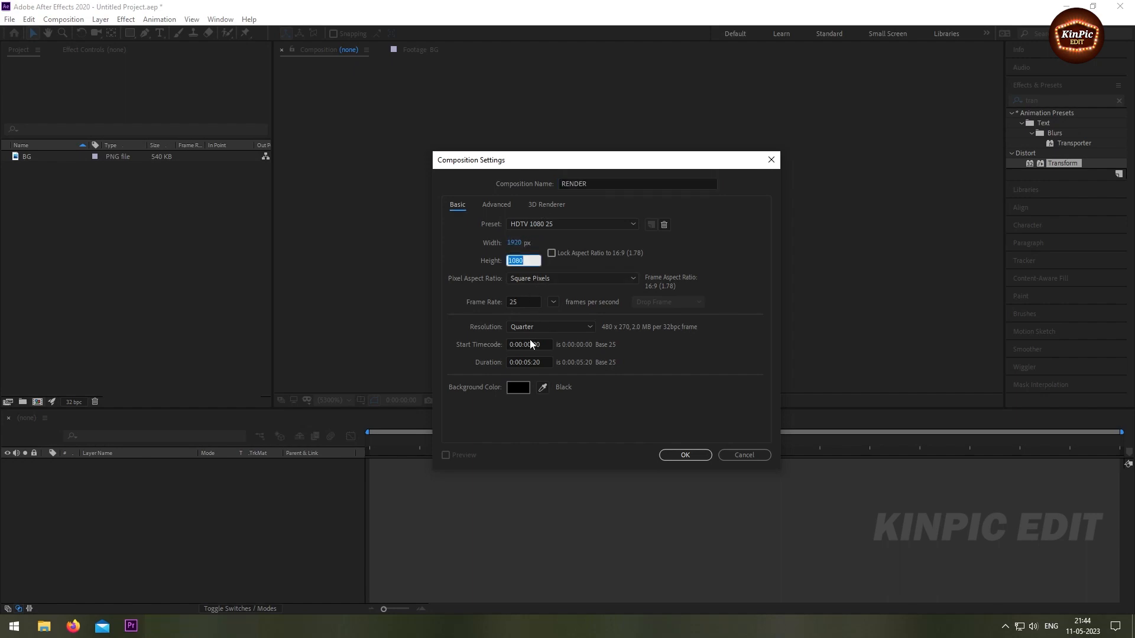
click(553, 303)
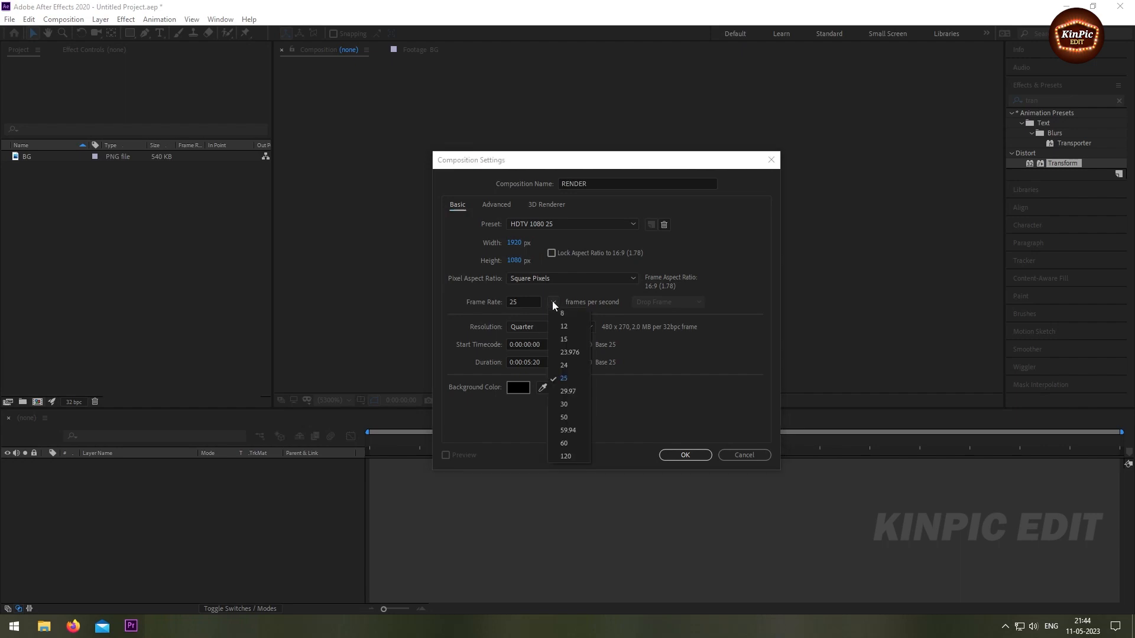
click(584, 381)
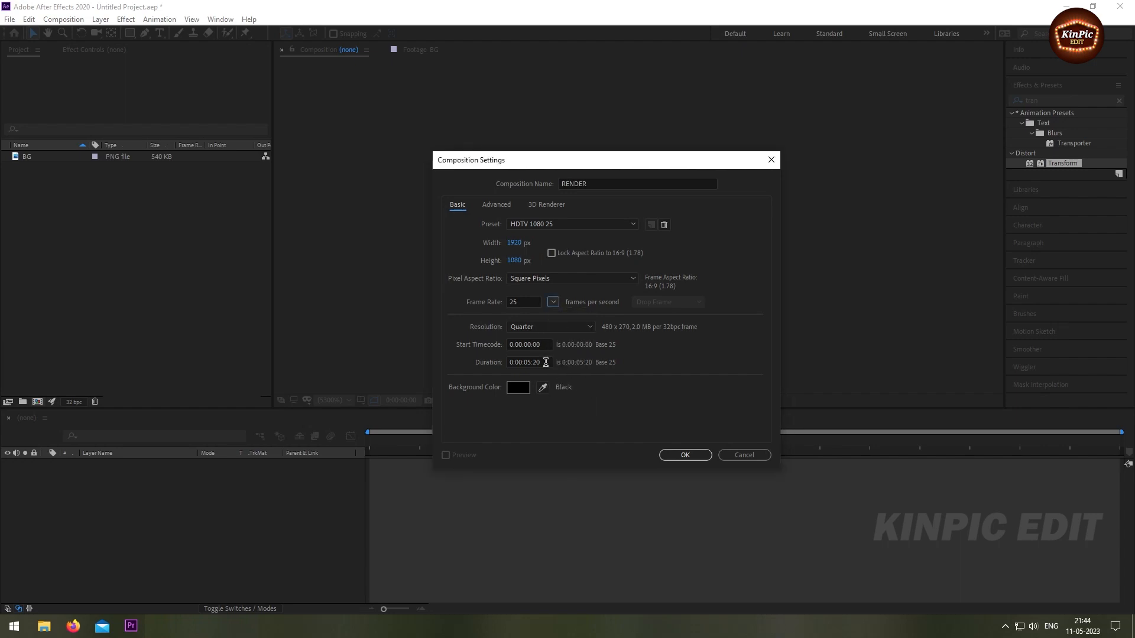
click(547, 362)
text(1000)
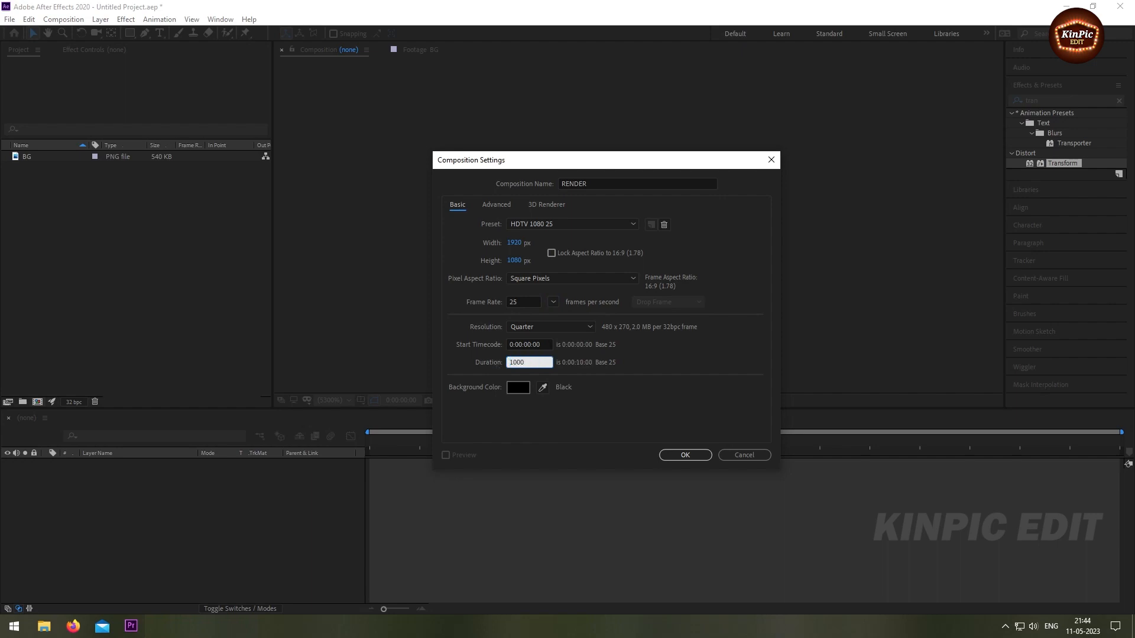
click(681, 455)
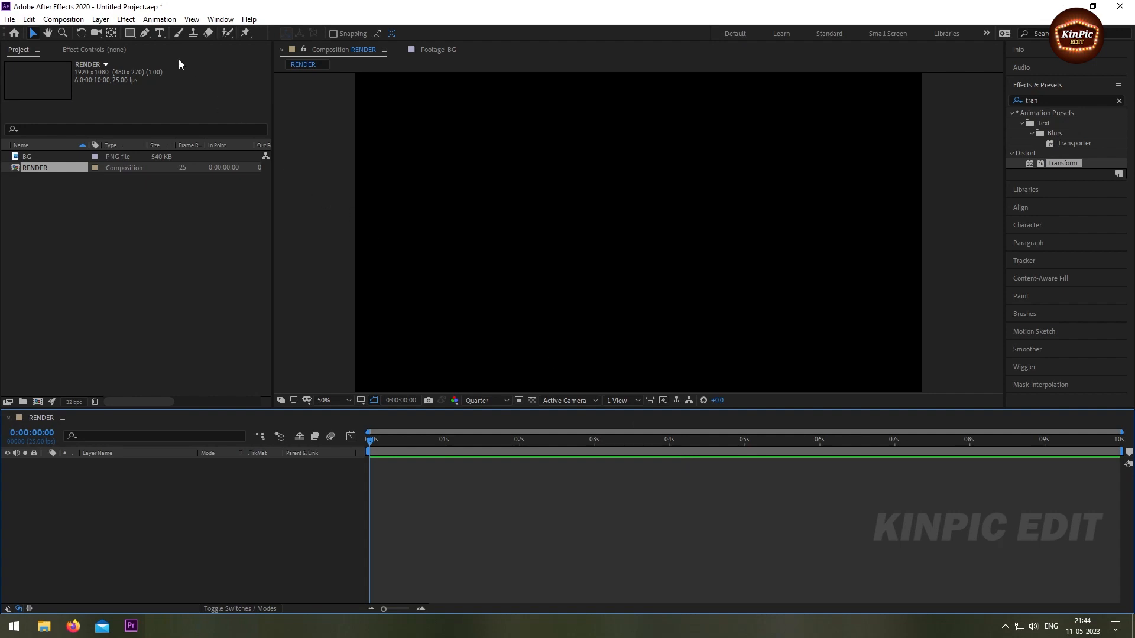
Add a horizontal text layer reading "Vintage Cafe" near the middle of the composition.
click(160, 34)
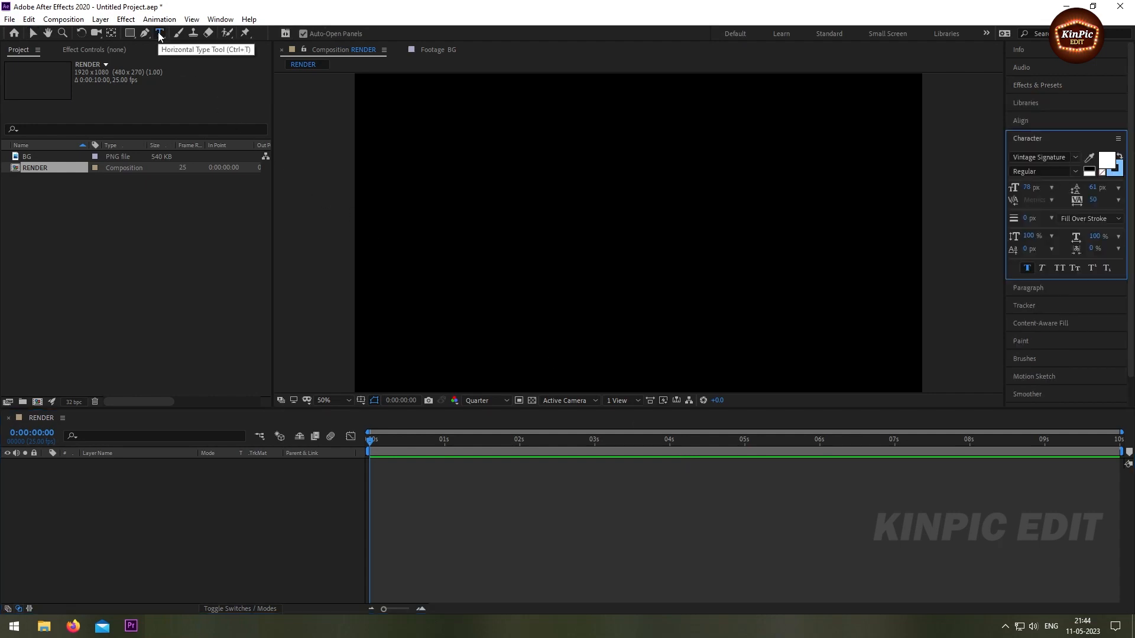
click(598, 239)
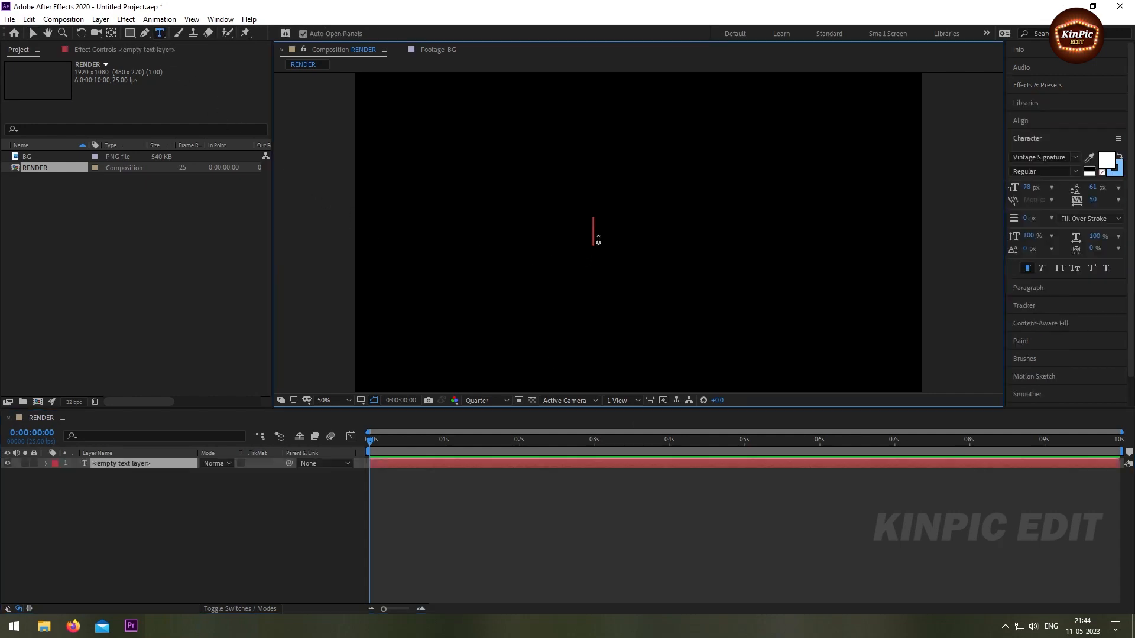
text(V)
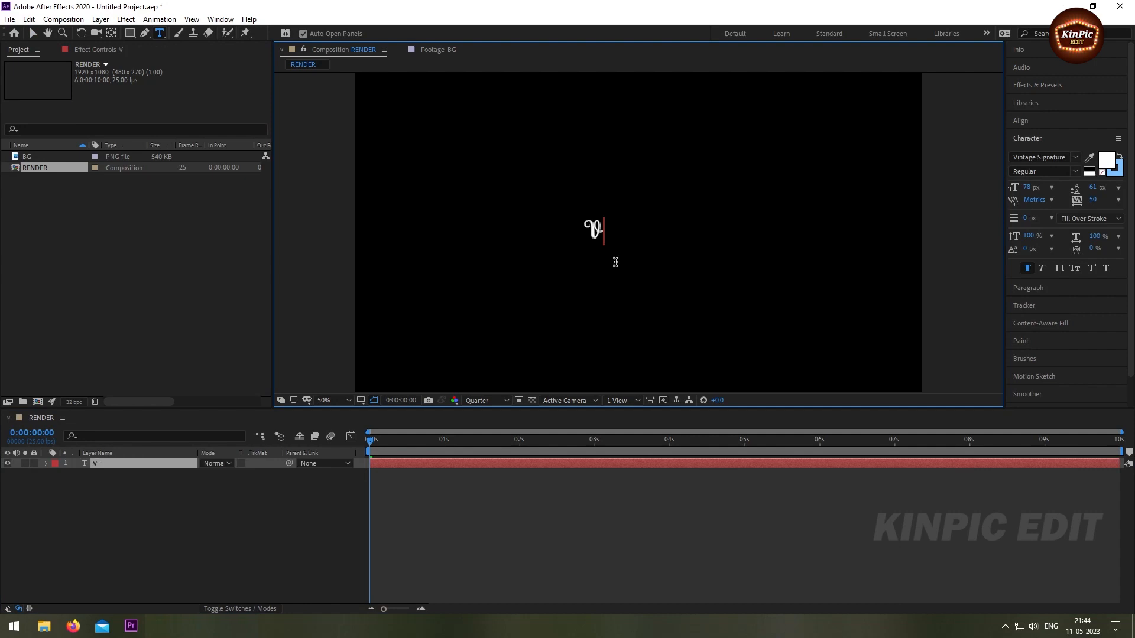
text(intage)
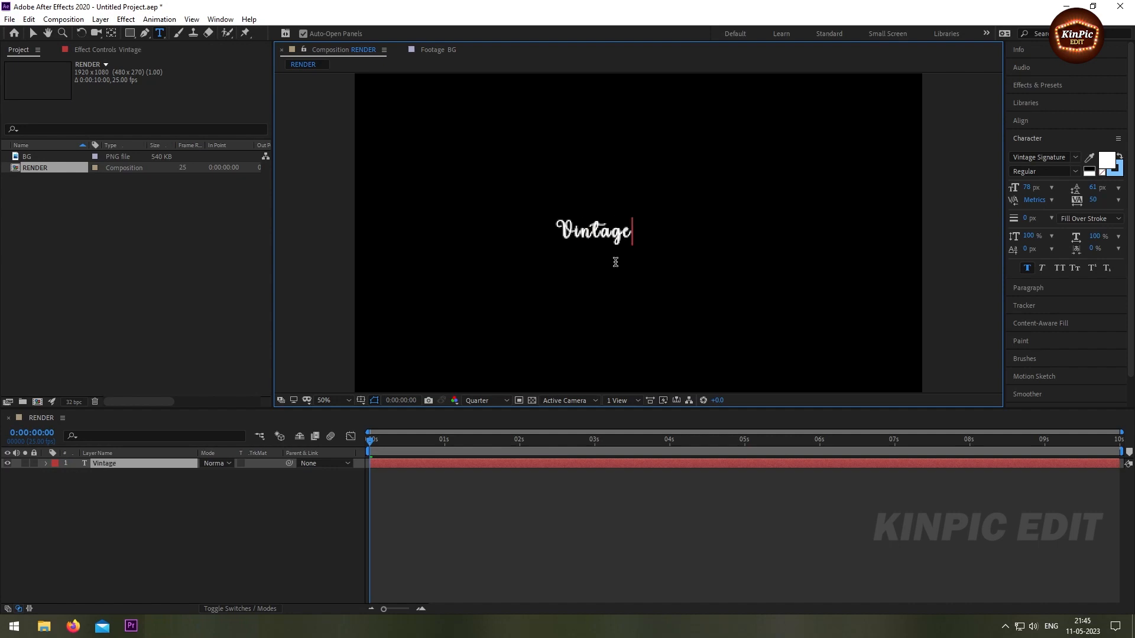
text( C)
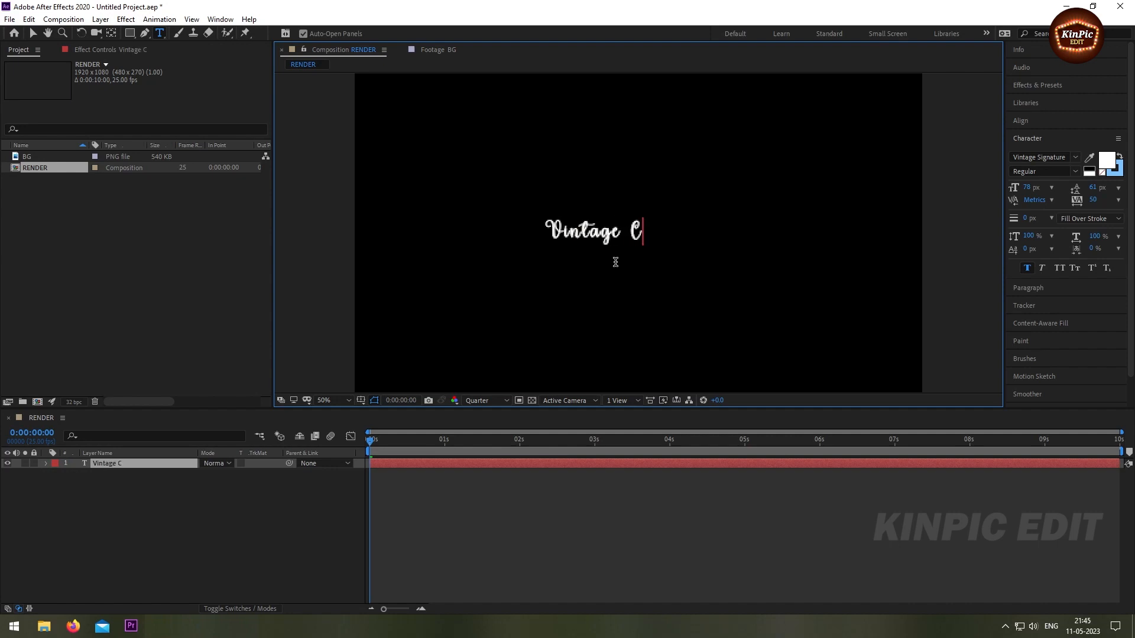
text(afe)
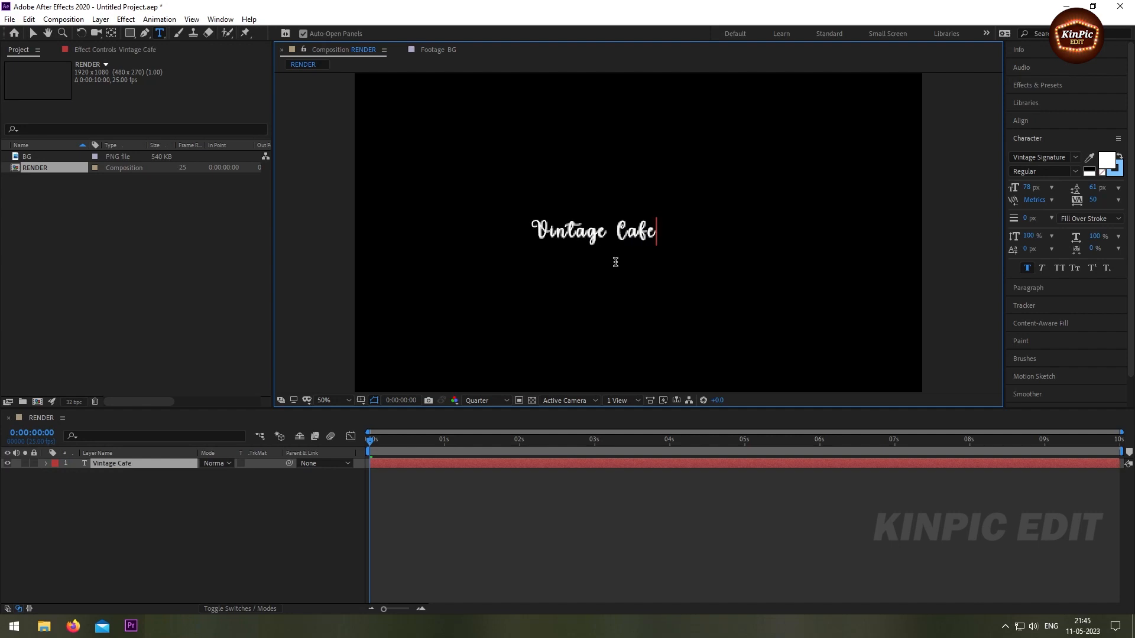
Set the preview resolution to Full and choose the Vintage Signature font for the text layer.
click(485, 401)
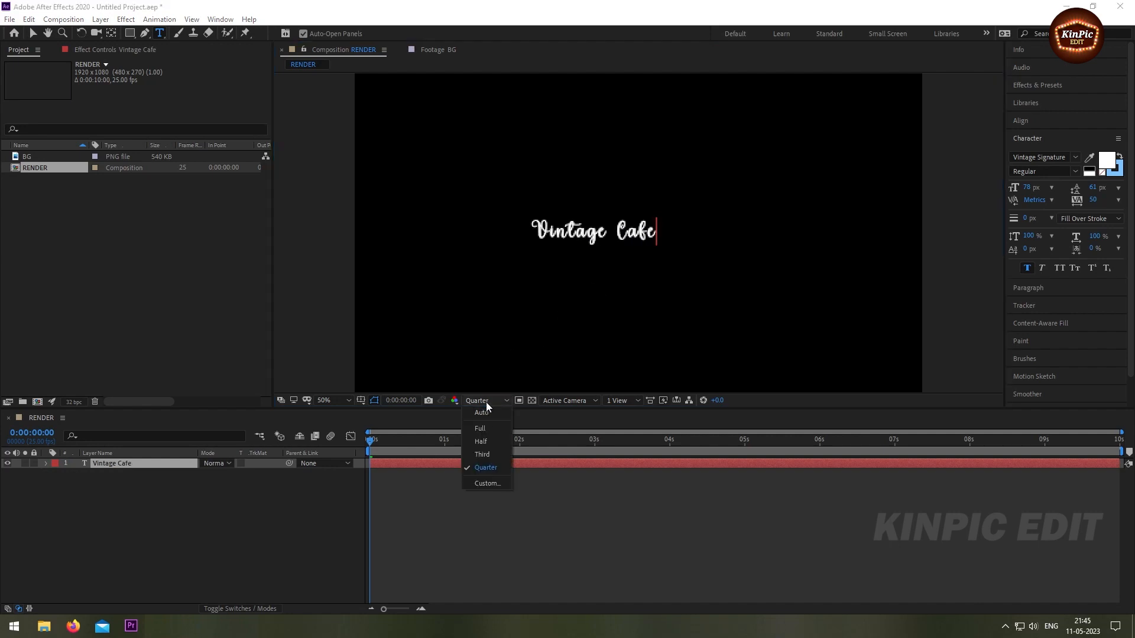
click(499, 425)
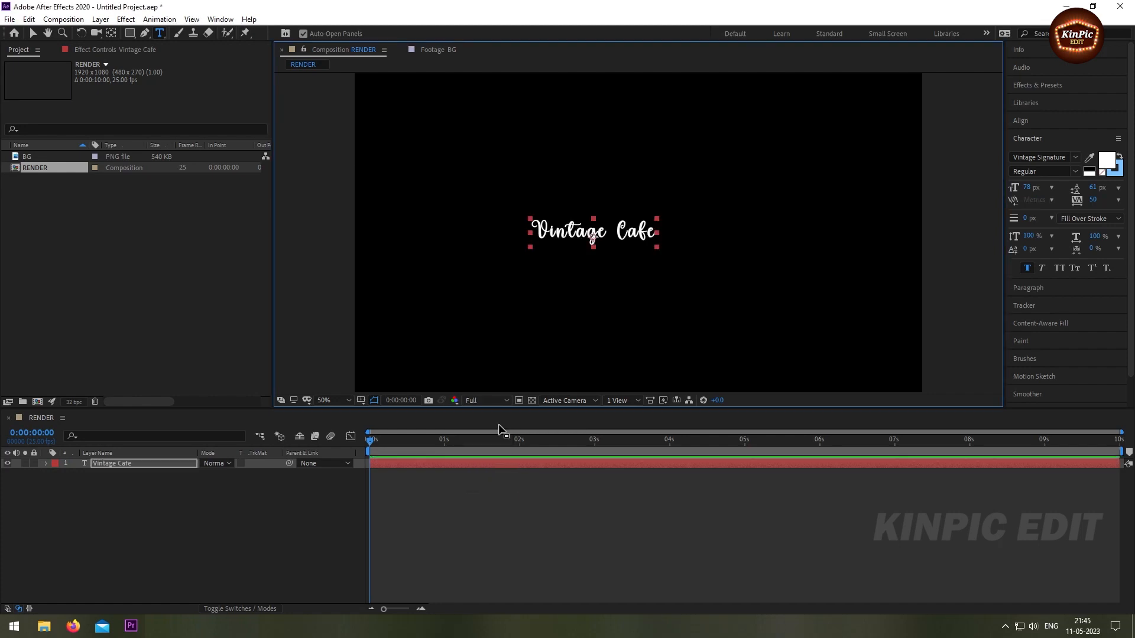
click(1075, 158)
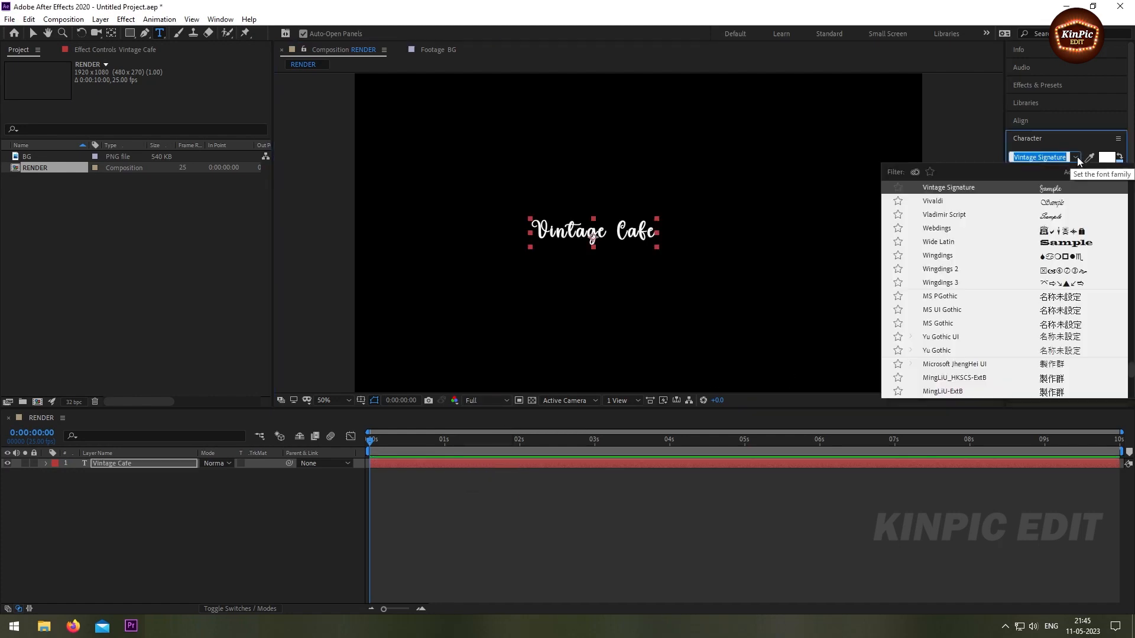
click(991, 193)
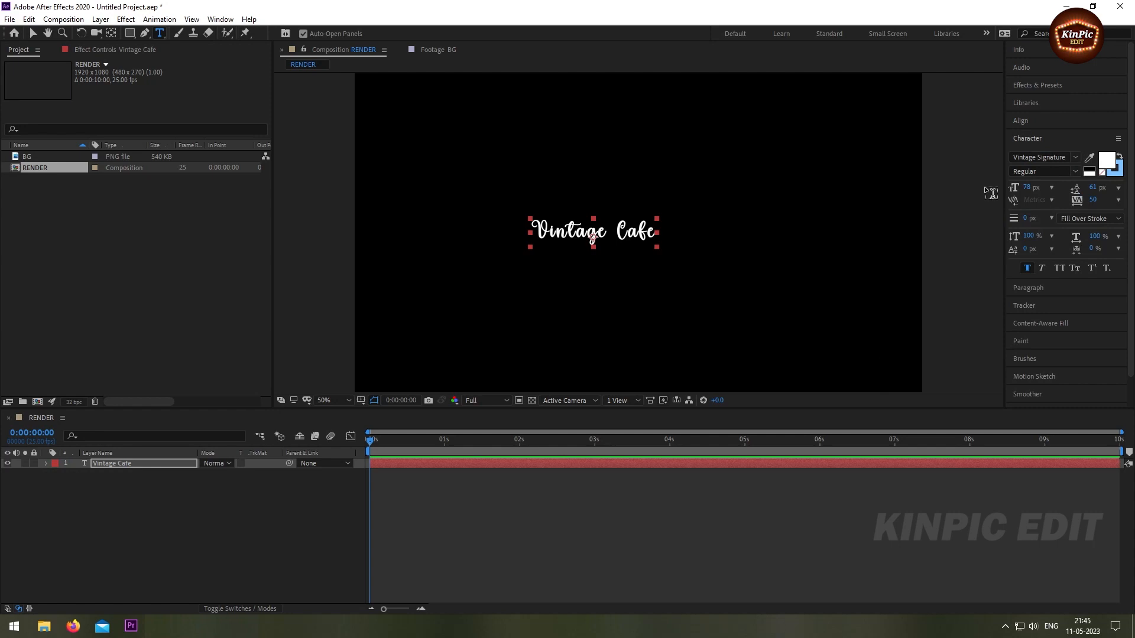
Center the Vintage Cafe text horizontally and vertically in the composition and set its font size to 104 px.
click(1031, 119)
click(1037, 151)
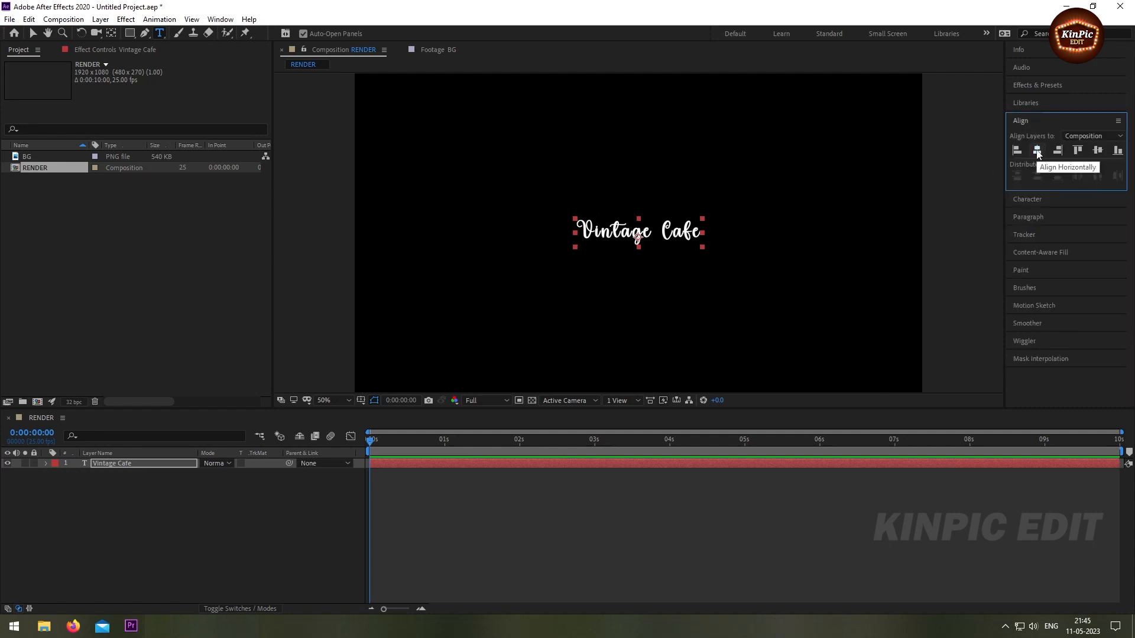
click(1096, 150)
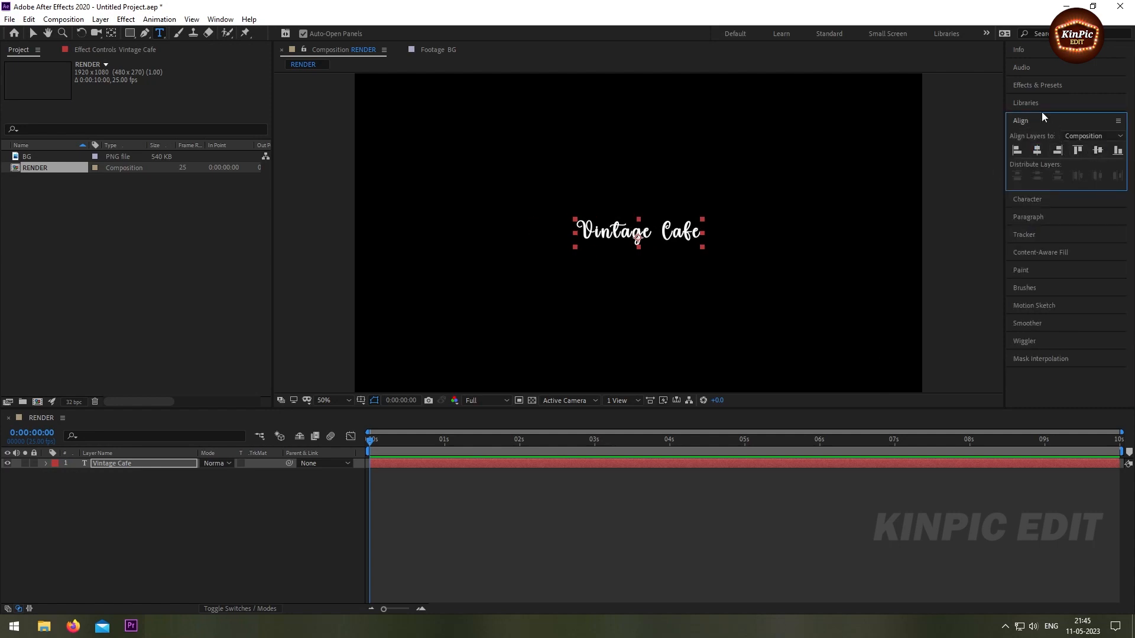
click(1029, 199)
drag(1031, 189, 1050, 193)
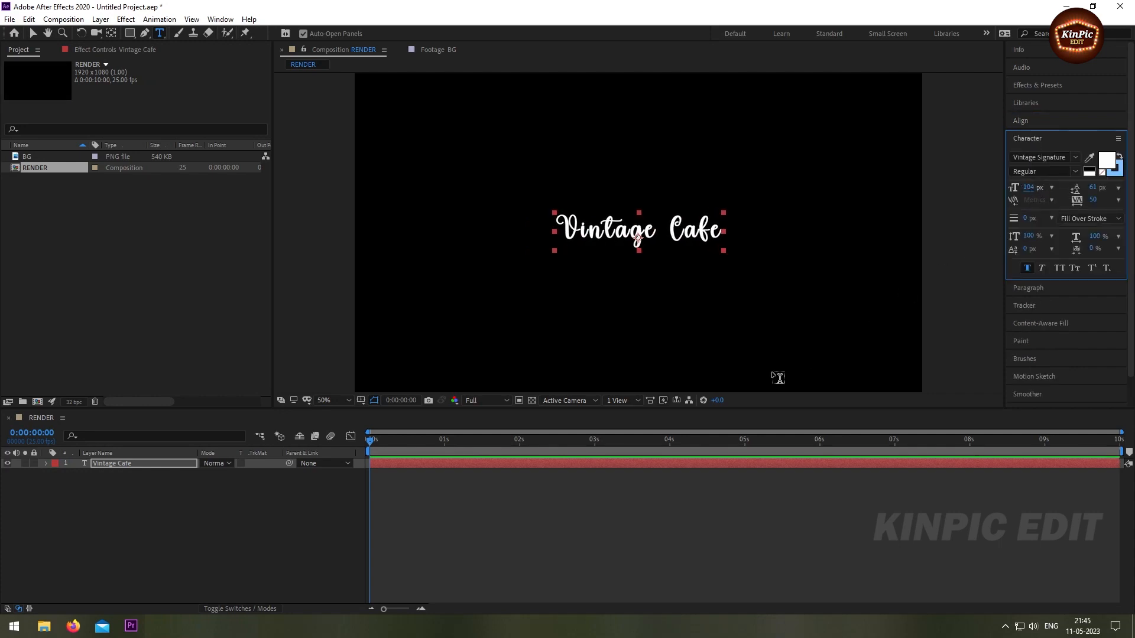
Add a Wiggly text selector to the Vintage Cafe layer.
click(97, 464)
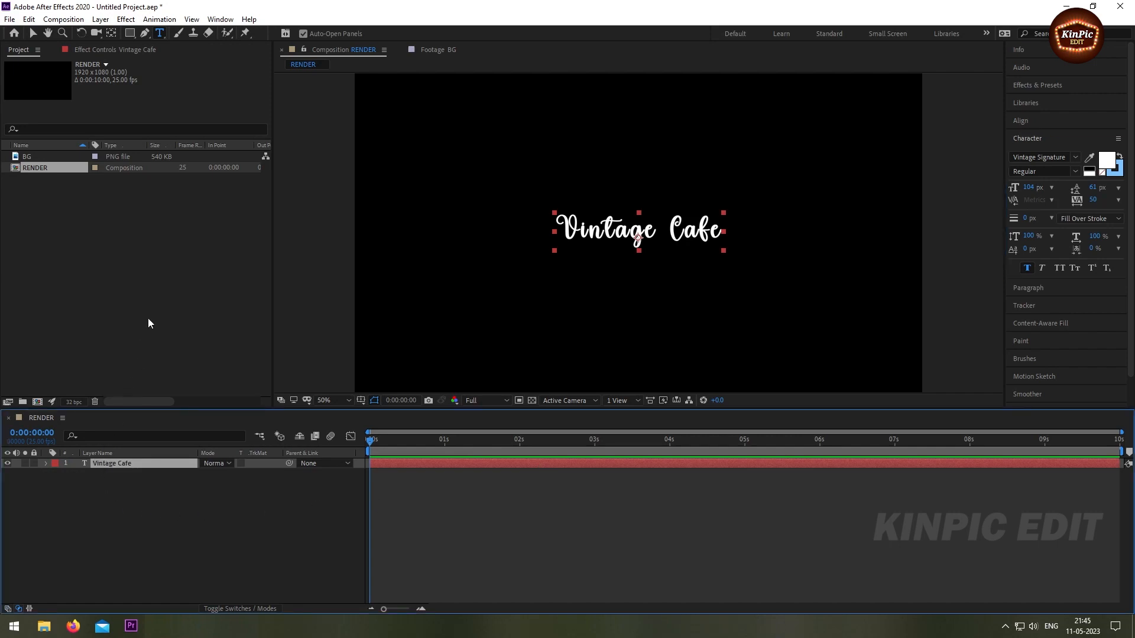
click(159, 19)
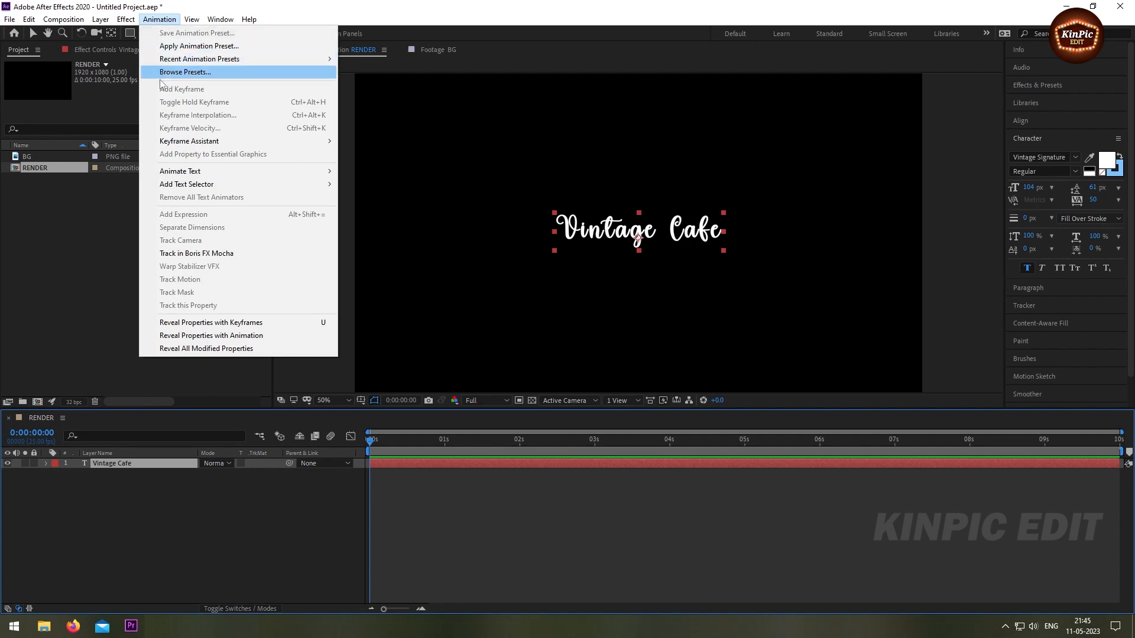
mouse_move(179, 188)
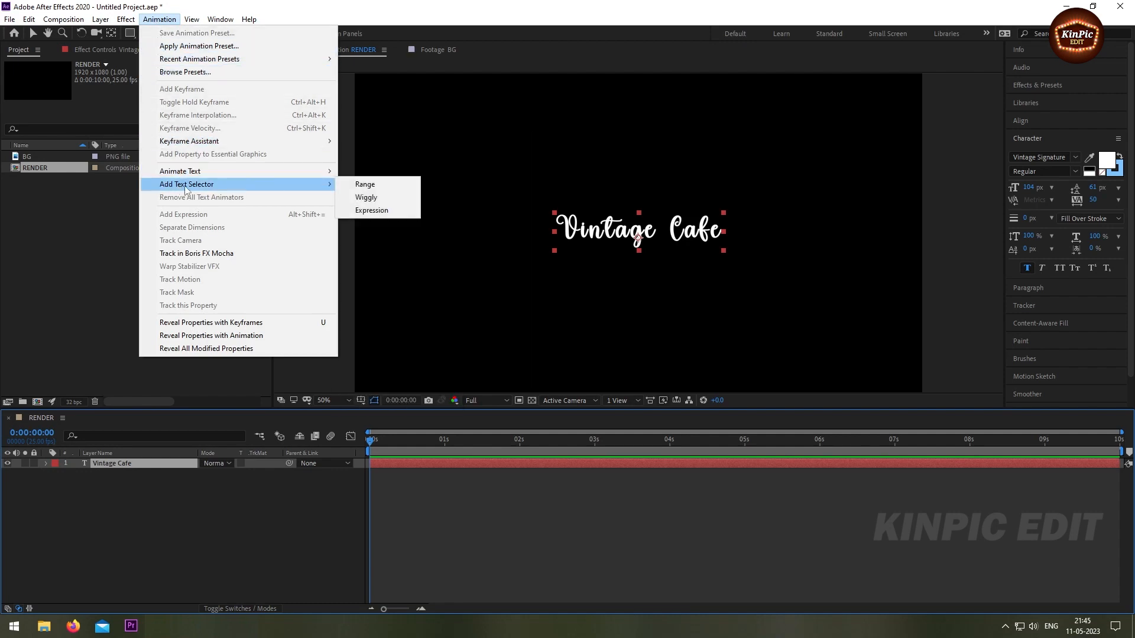
click(393, 197)
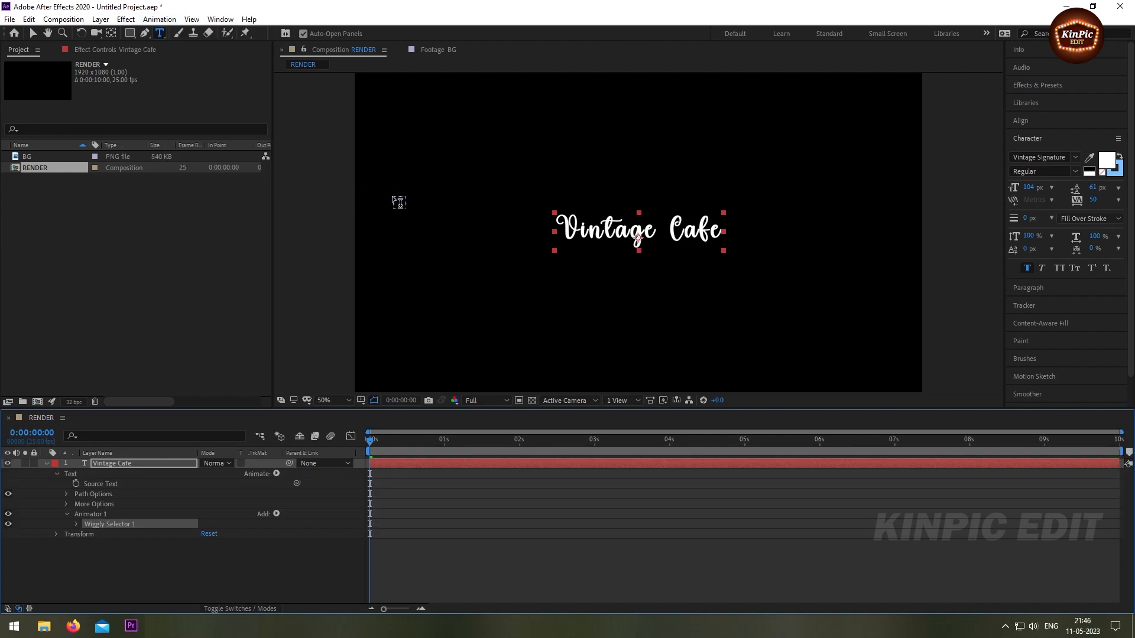
Add an Opacity property to the Vintage Cafe layer's text animator.
click(238, 518)
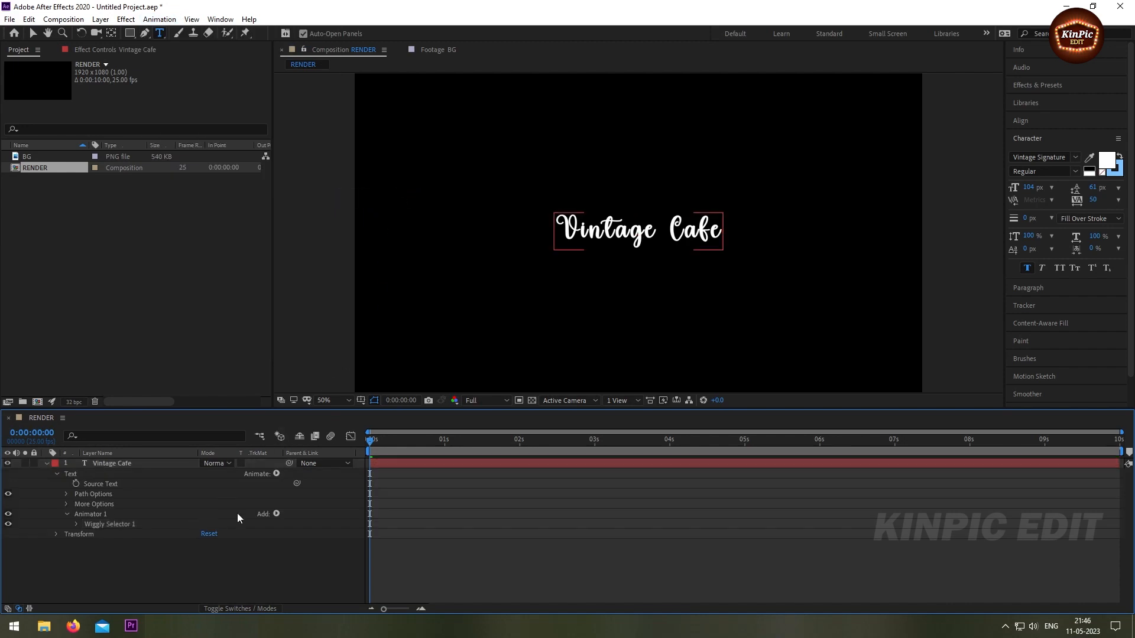
click(276, 514)
mouse_move(299, 517)
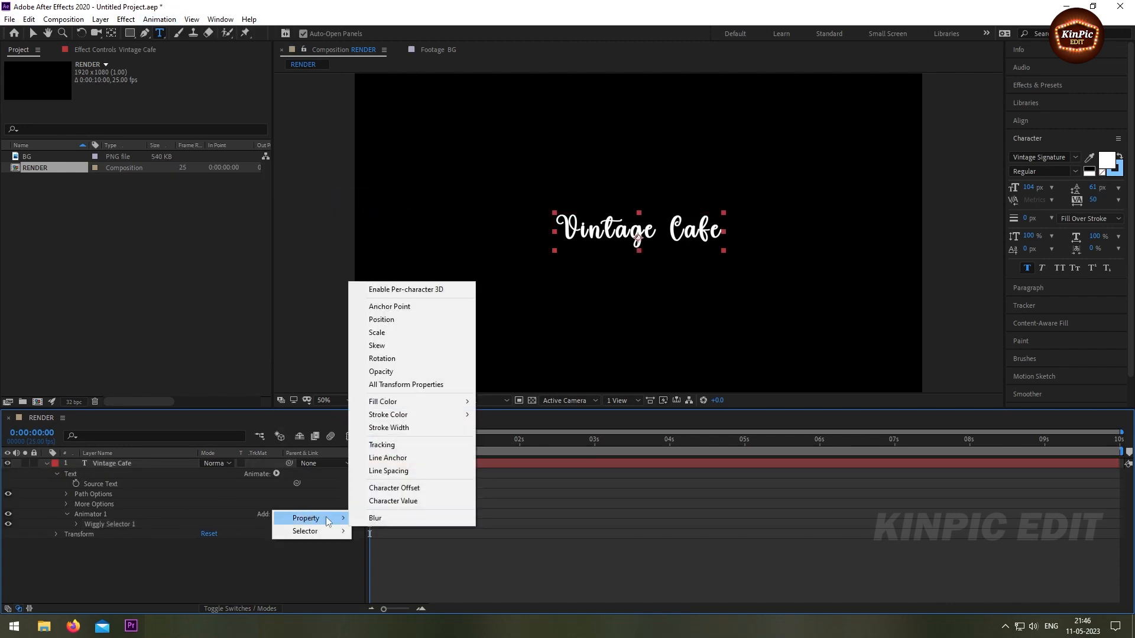
click(402, 373)
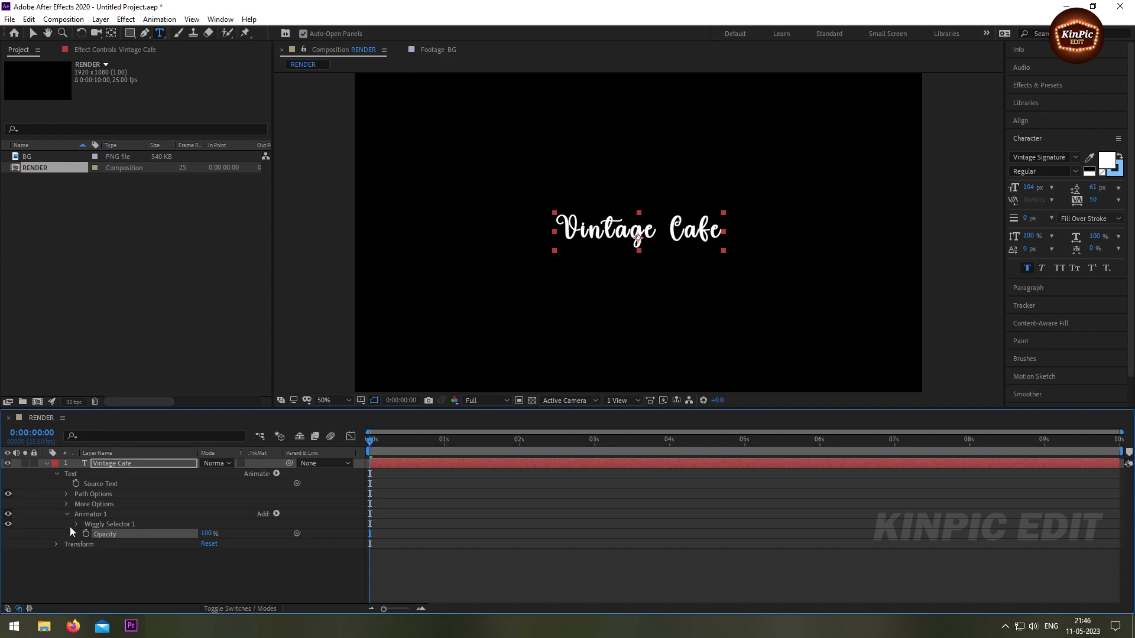
Set the Wiggly Selector's Wiggles/Second to 3 on the Vintage Cafe layer.
click(67, 512)
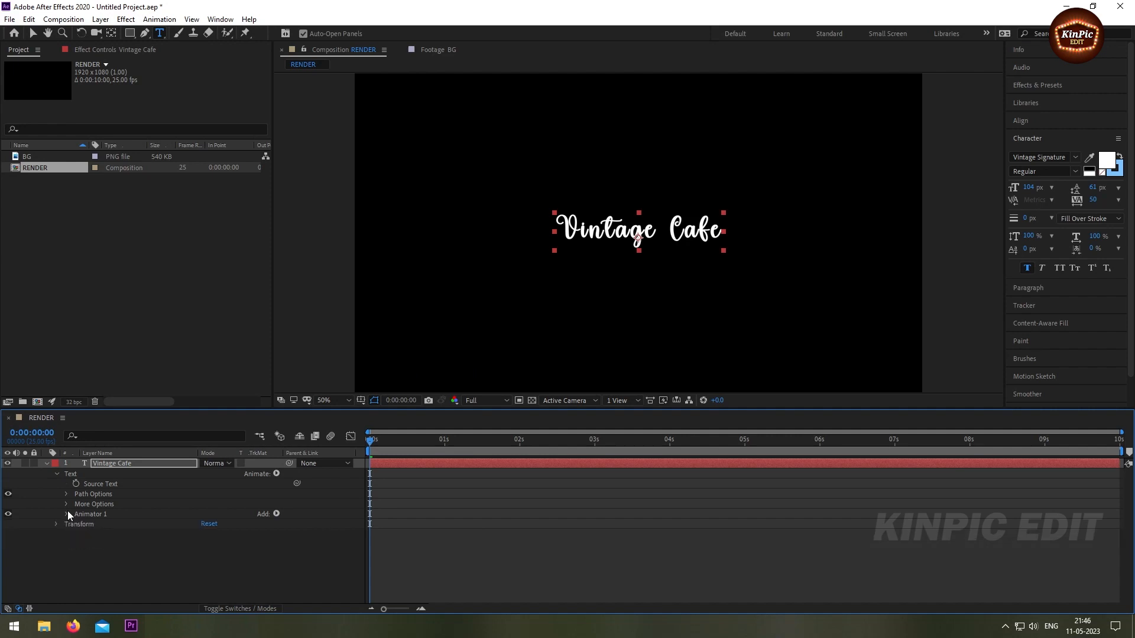
click(66, 514)
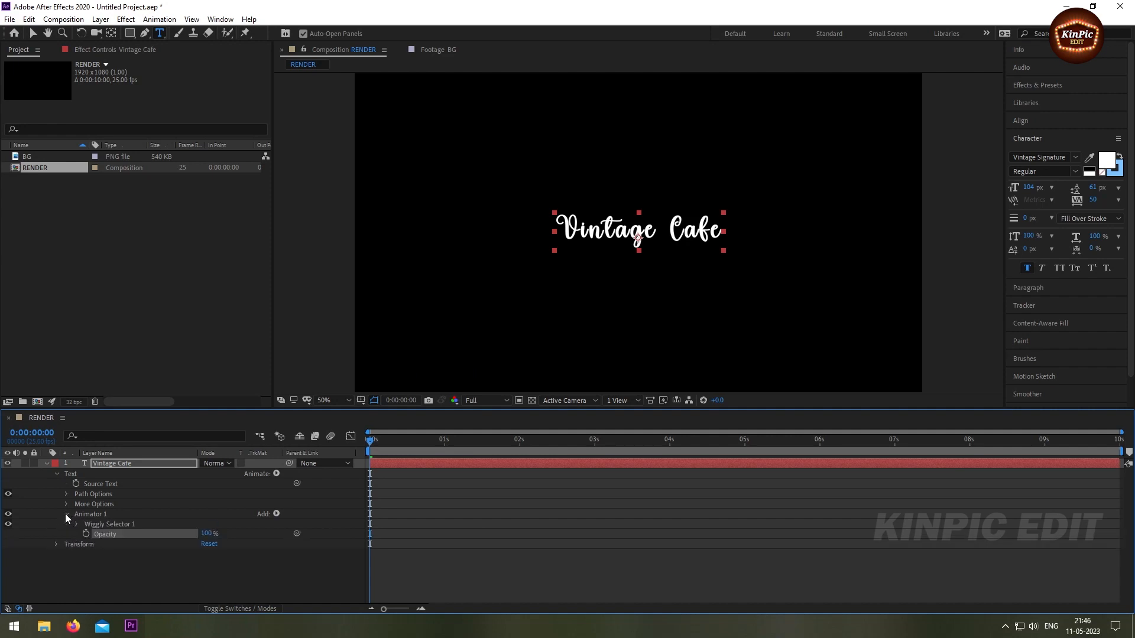
click(75, 524)
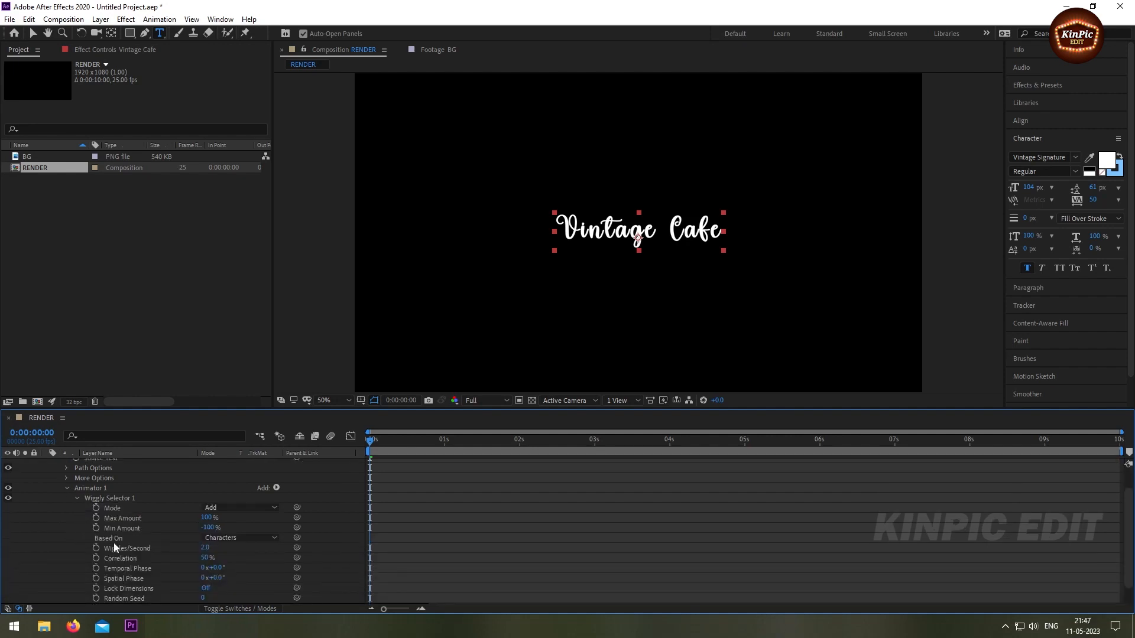
click(205, 548)
text(3)
click(105, 497)
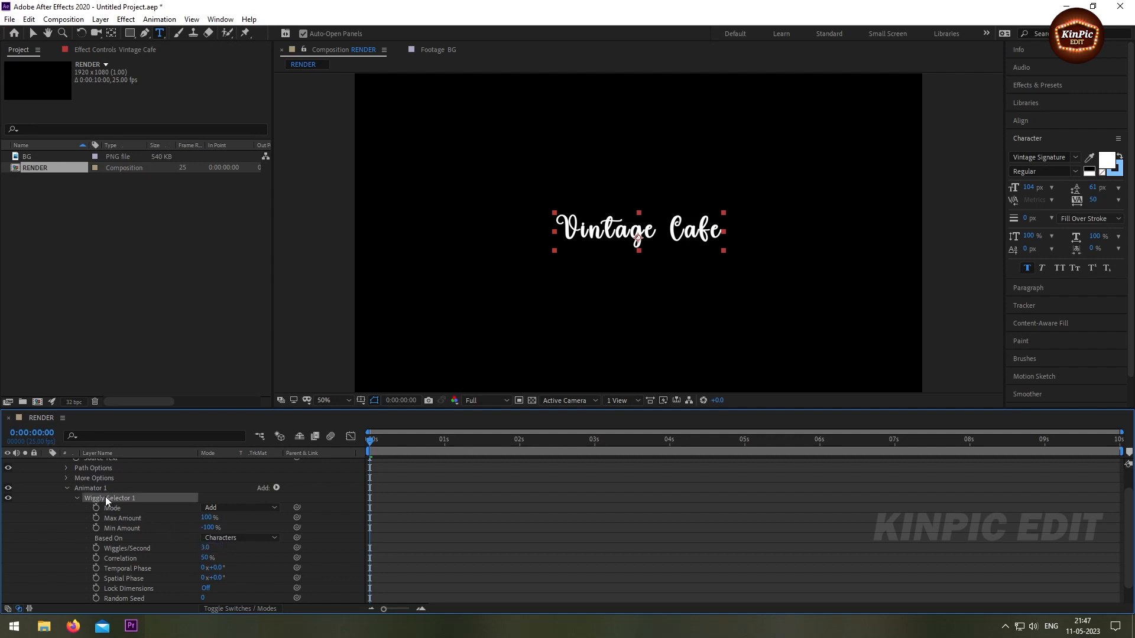
Set the text animator's Opacity to 25%, then collapse the layer's Text properties and deselect the layer.
scroll(105, 497, down, 1)
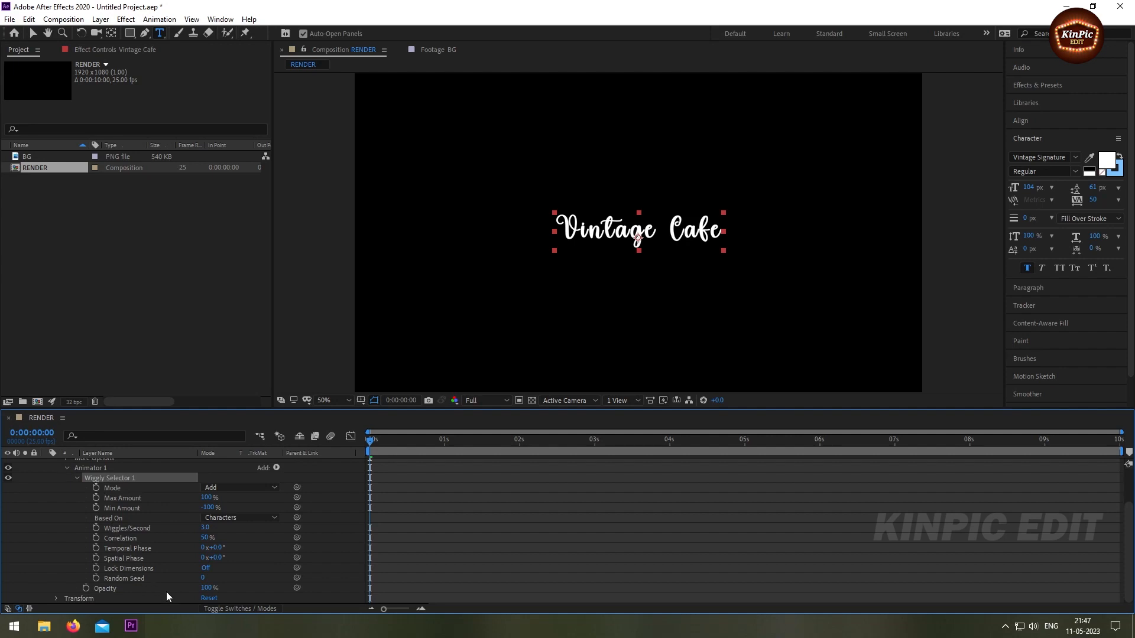
click(207, 588)
text(25)
click(58, 530)
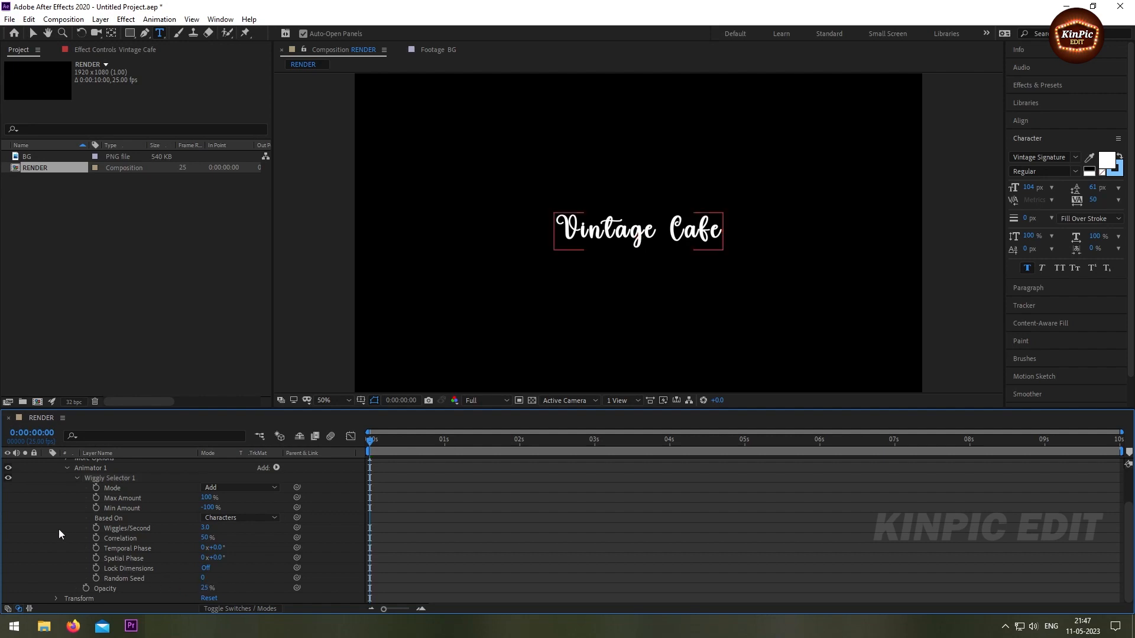
scroll(58, 530, up, 1)
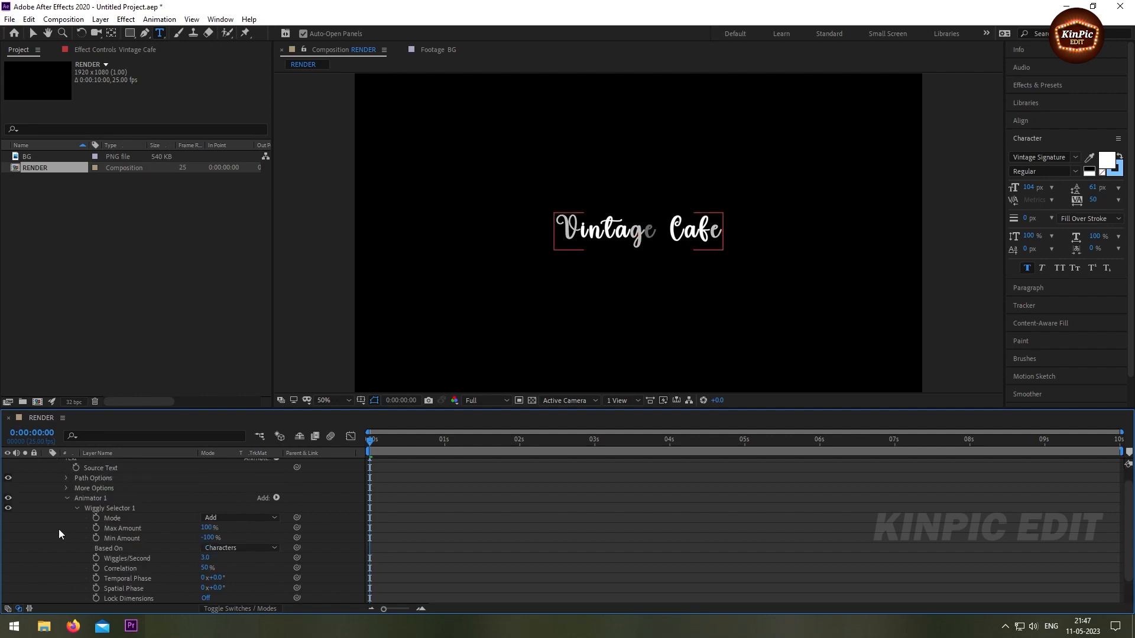
scroll(58, 530, up, 1)
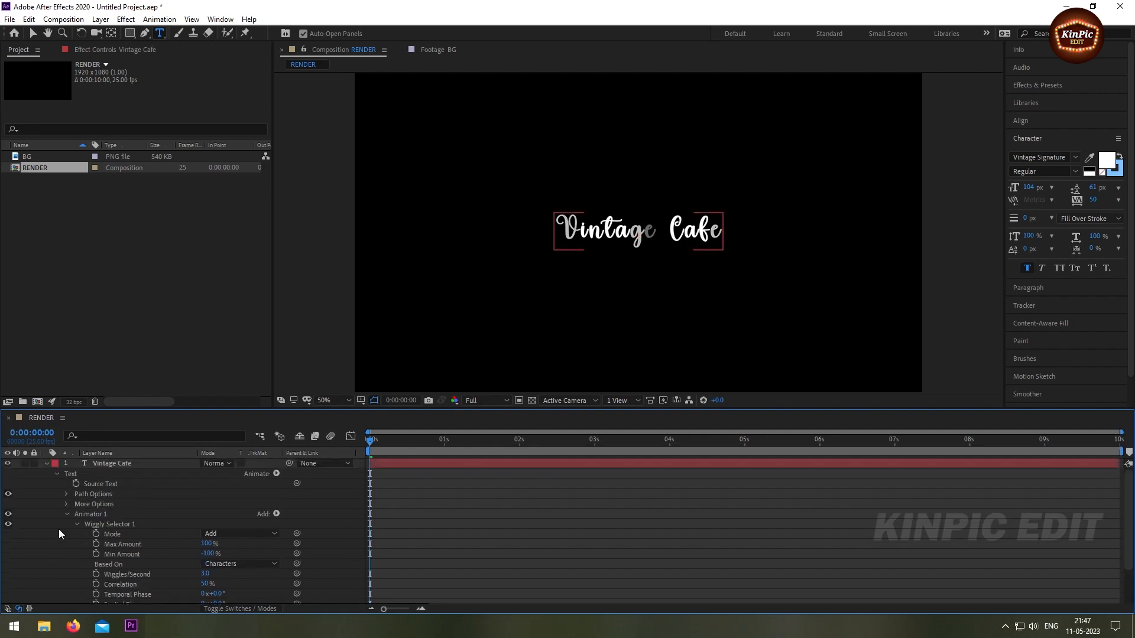
click(57, 475)
click(99, 507)
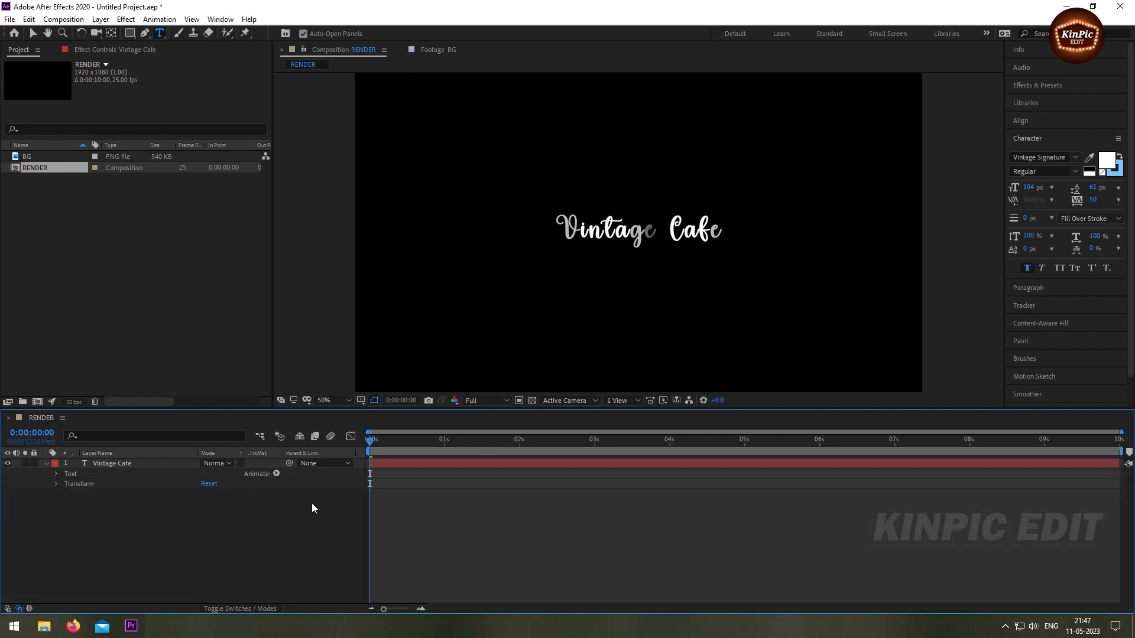
Add a Range text selector to the Vintage Cafe layer as a second text animator.
mouse_move(371, 448)
mouse_down()
mouse_move(470, 449)
mouse_move(367, 464)
mouse_up()
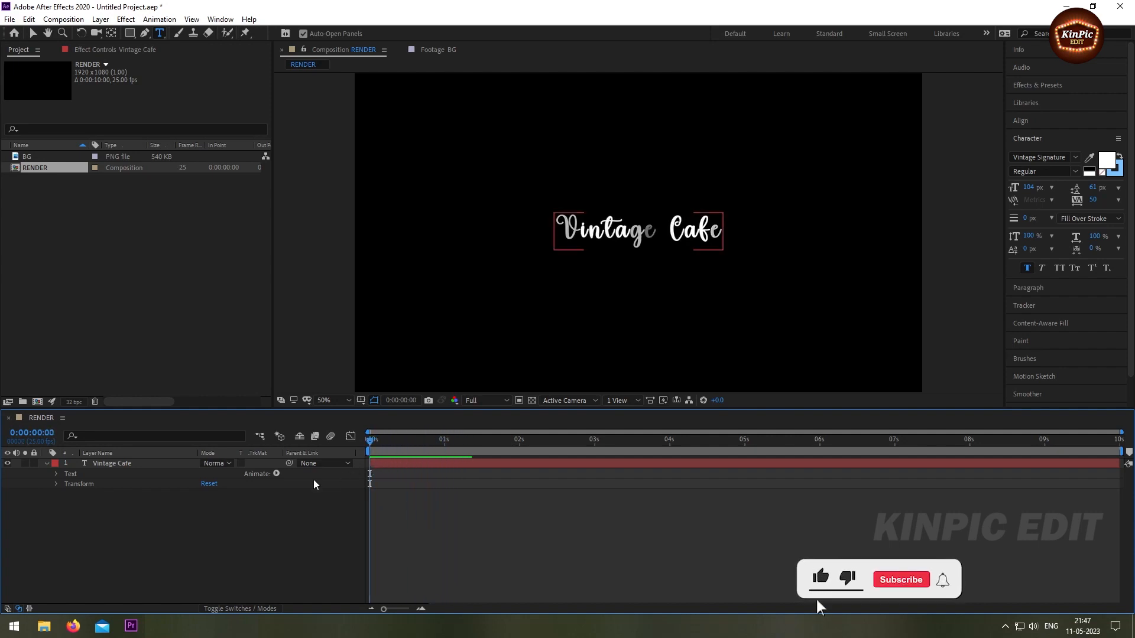
click(137, 462)
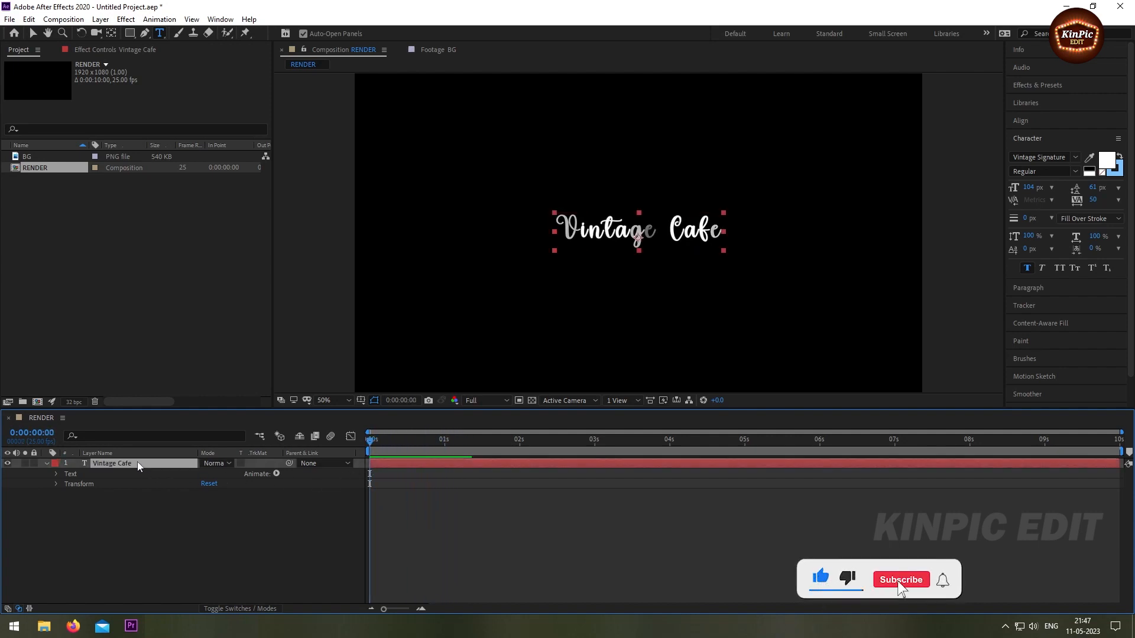
click(151, 21)
mouse_move(185, 187)
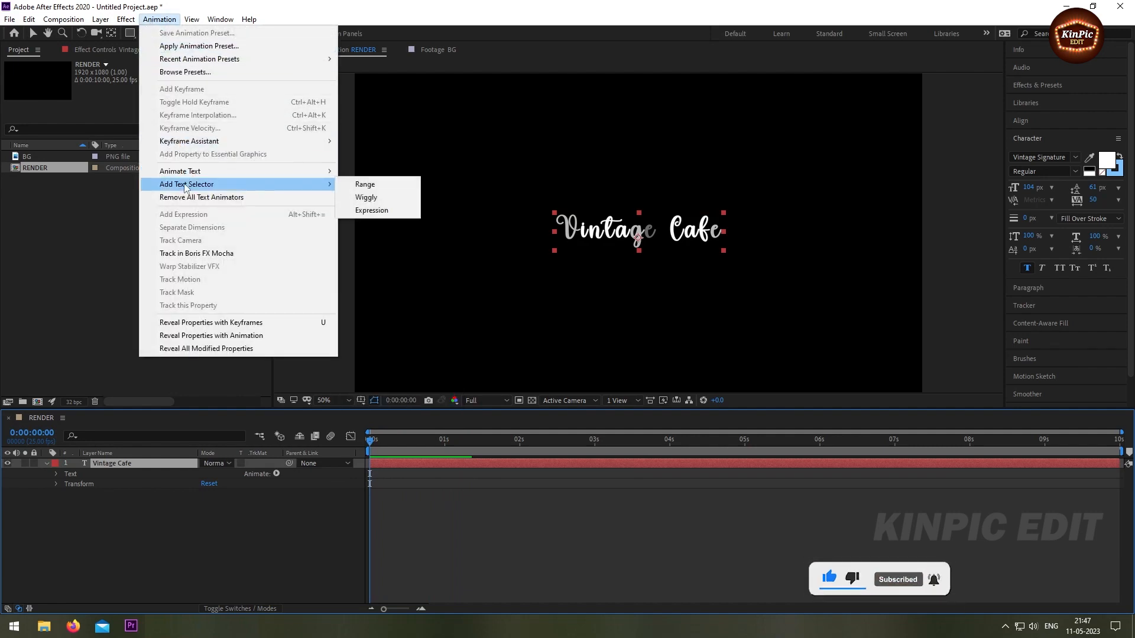
click(404, 189)
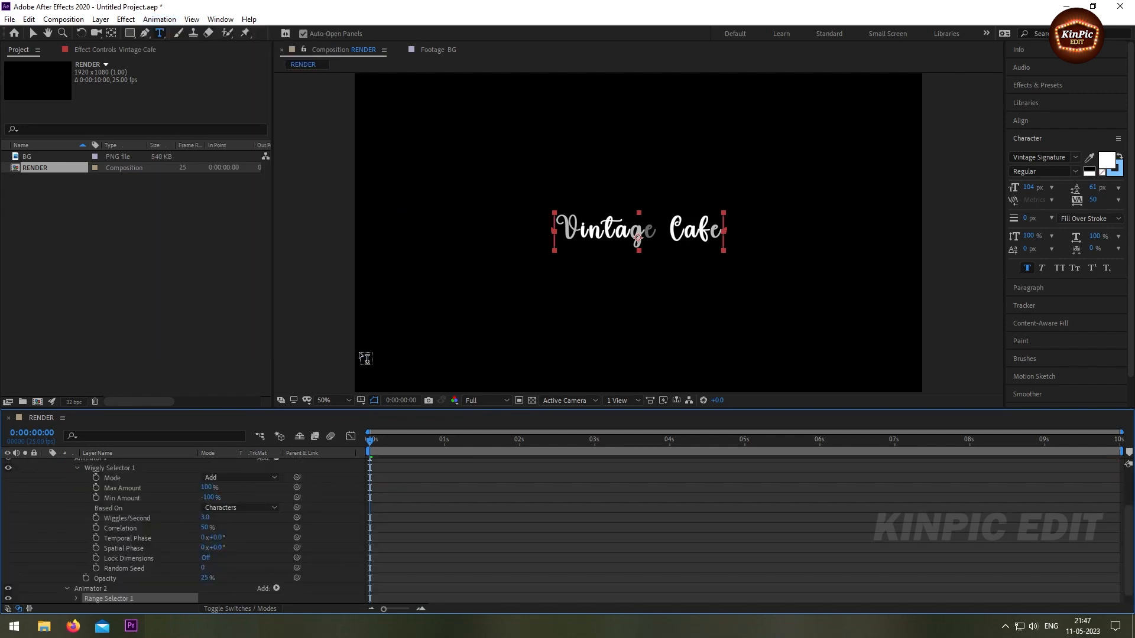
scroll(175, 578, down, 1)
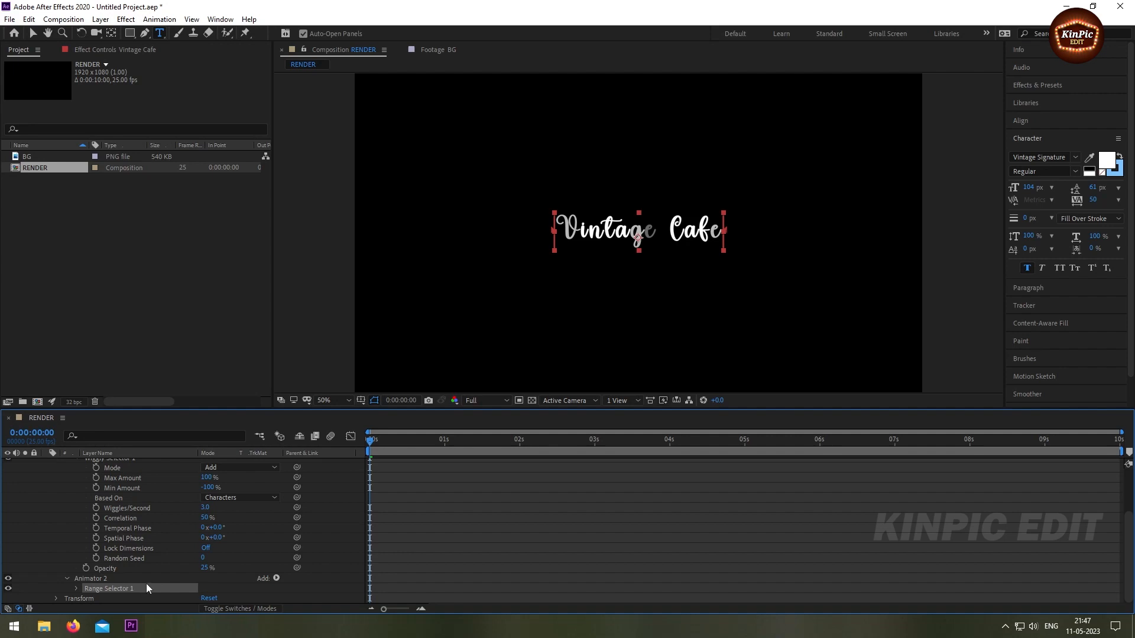
Add an Opacity property to Animator 2 on the Vintage Cafe layer and set it to 0%.
click(277, 578)
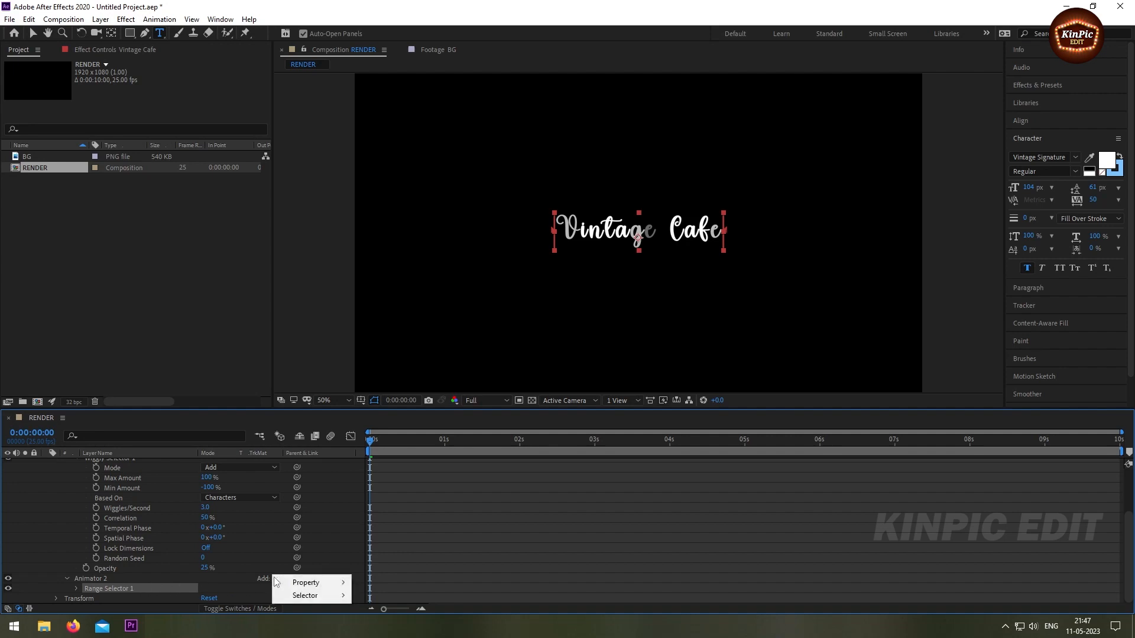
mouse_move(322, 586)
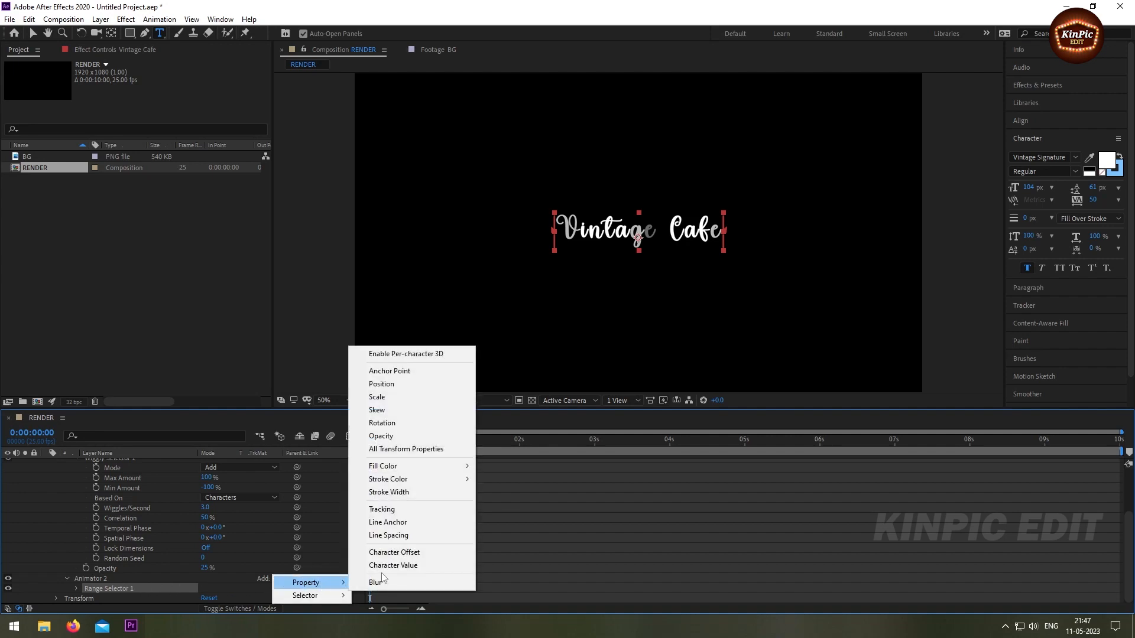
click(380, 437)
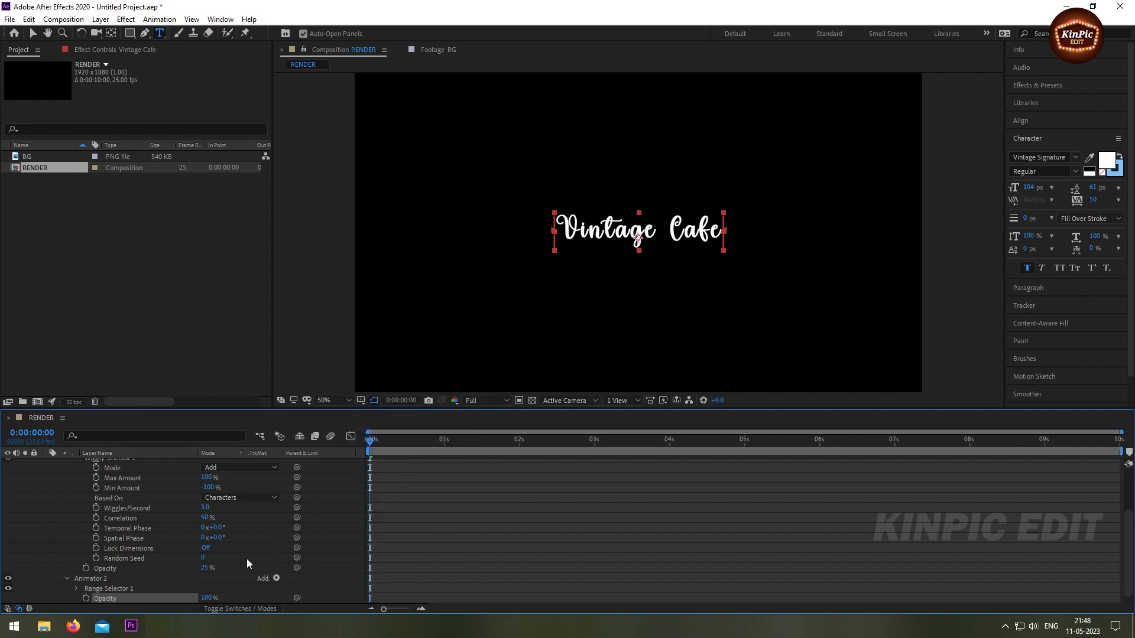
scroll(246, 559, down, 1)
drag(207, 588, 144, 594)
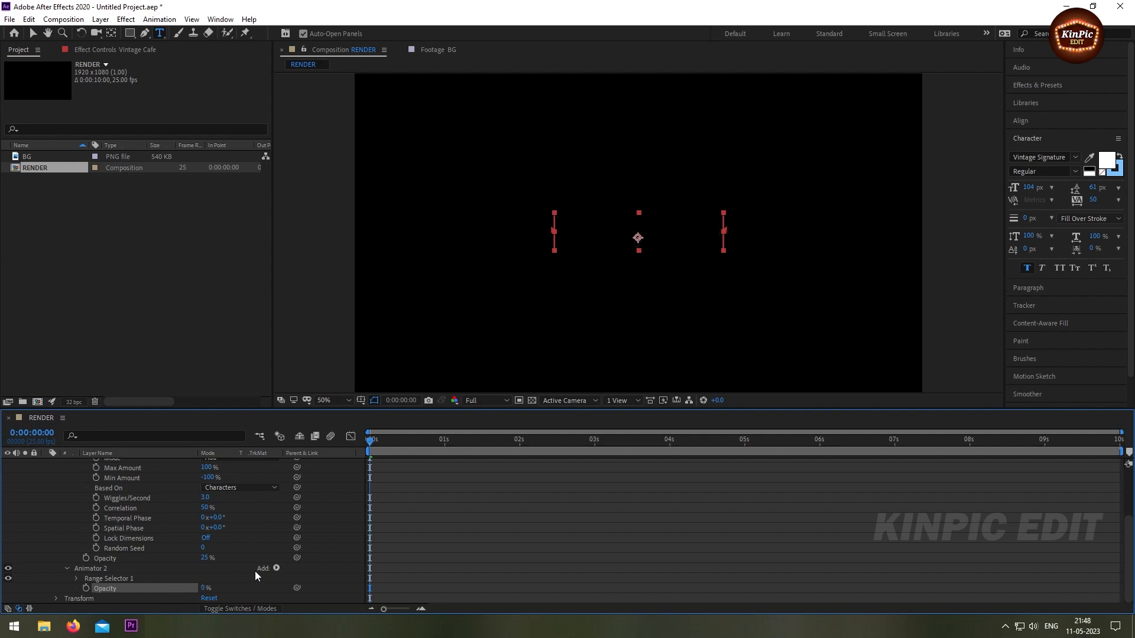
Keyframe the Offset of Animator 2's Range Selector at -100% at 0 seconds and 100% at 2 seconds.
click(77, 579)
scroll(188, 574, down, 1)
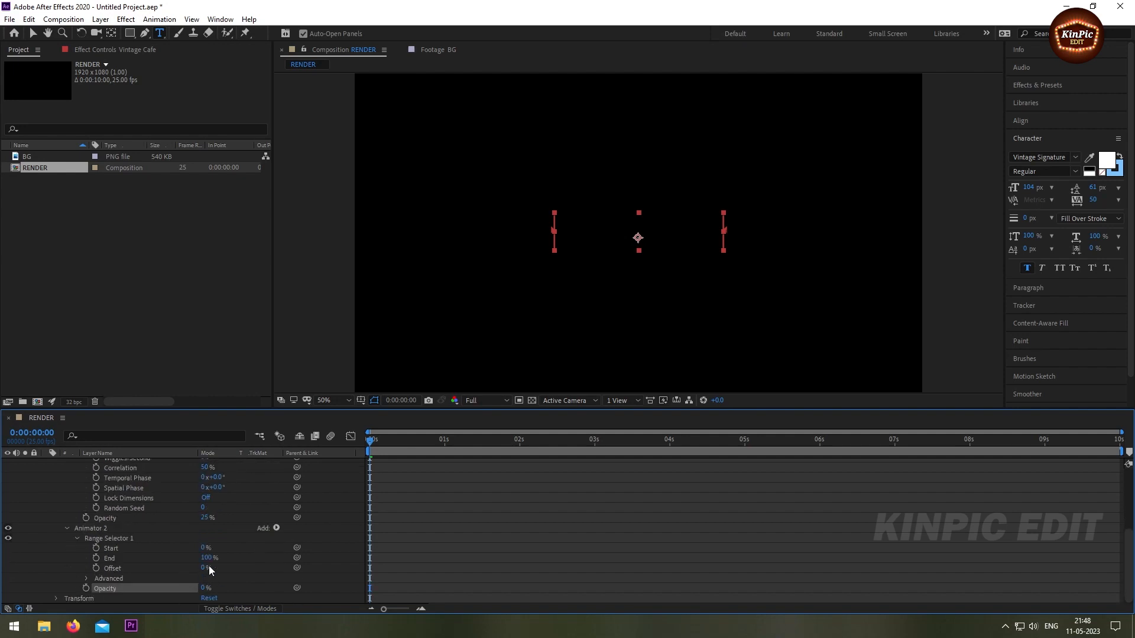
drag(207, 568, 113, 567)
click(113, 568)
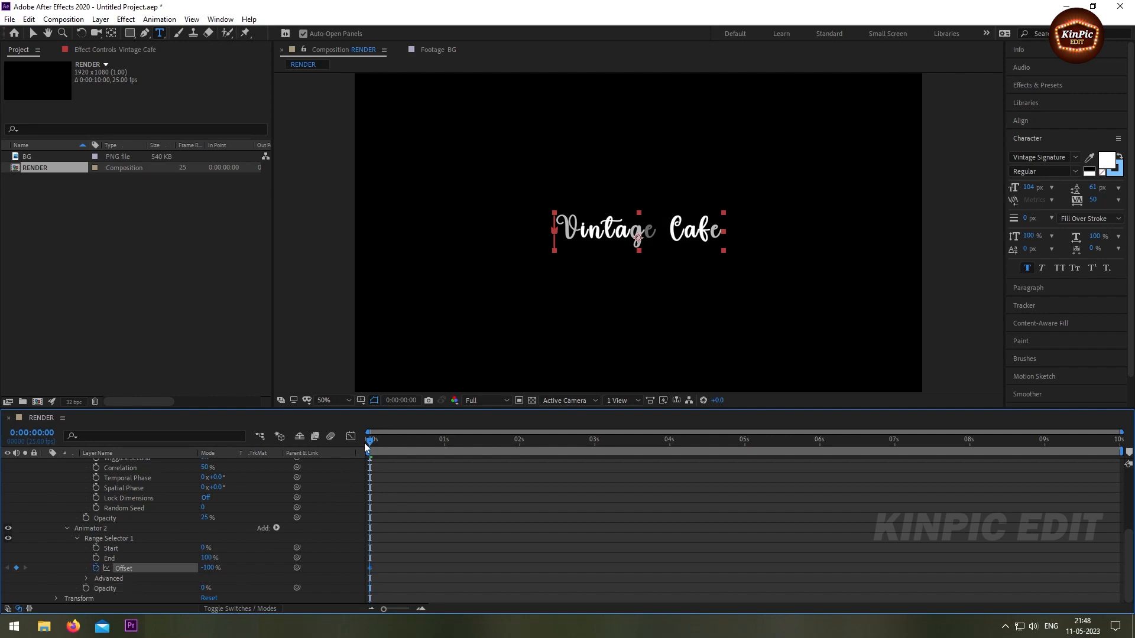
drag(371, 442, 519, 458)
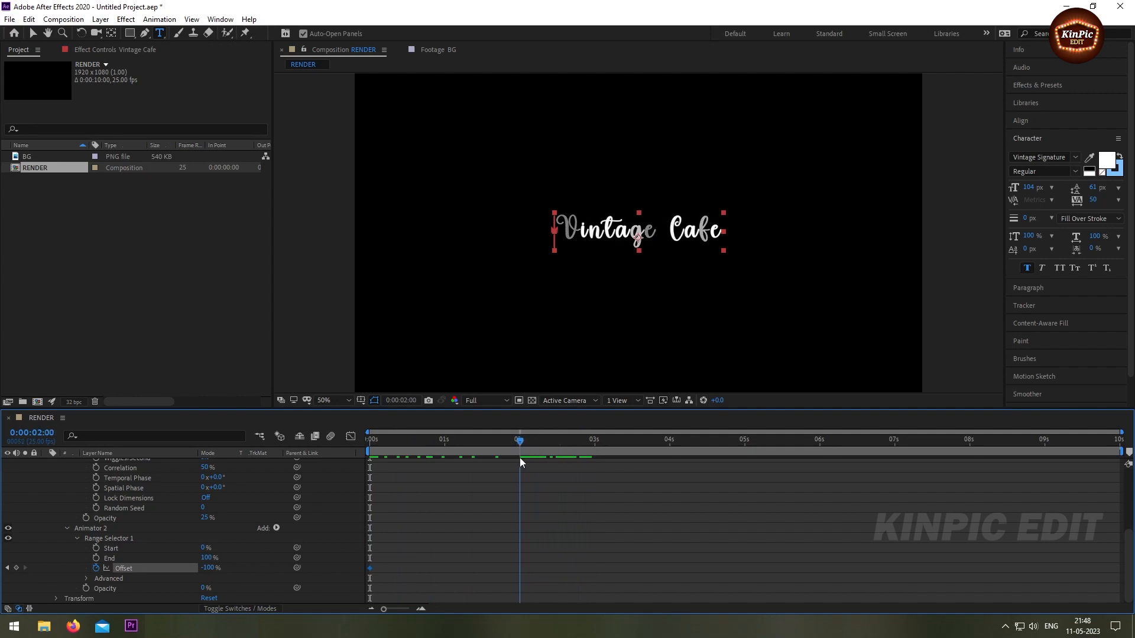
drag(207, 571, 374, 554)
In the Range Selector's Advanced settings, set Shape to Ramp Up and turn Randomize Order on.
click(86, 578)
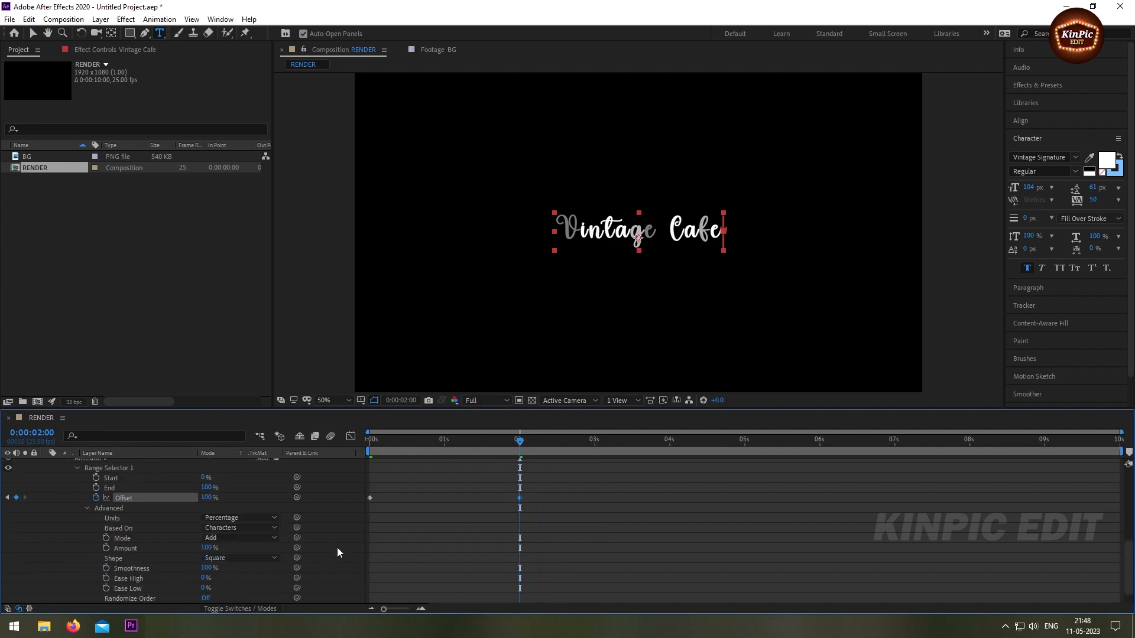
scroll(338, 548, down, 1)
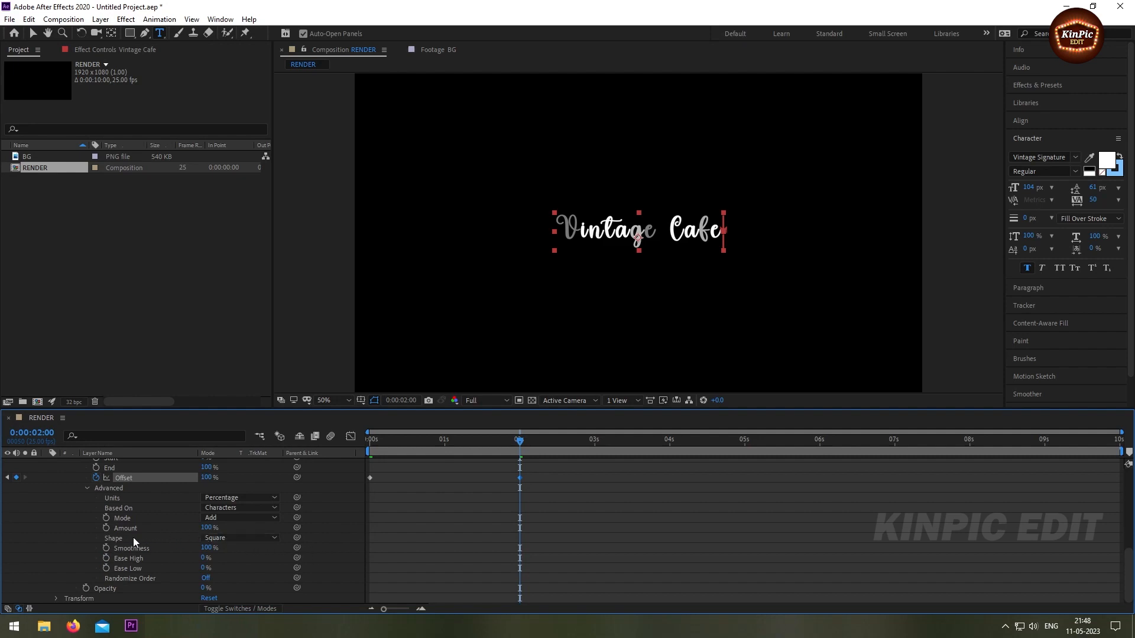
click(229, 538)
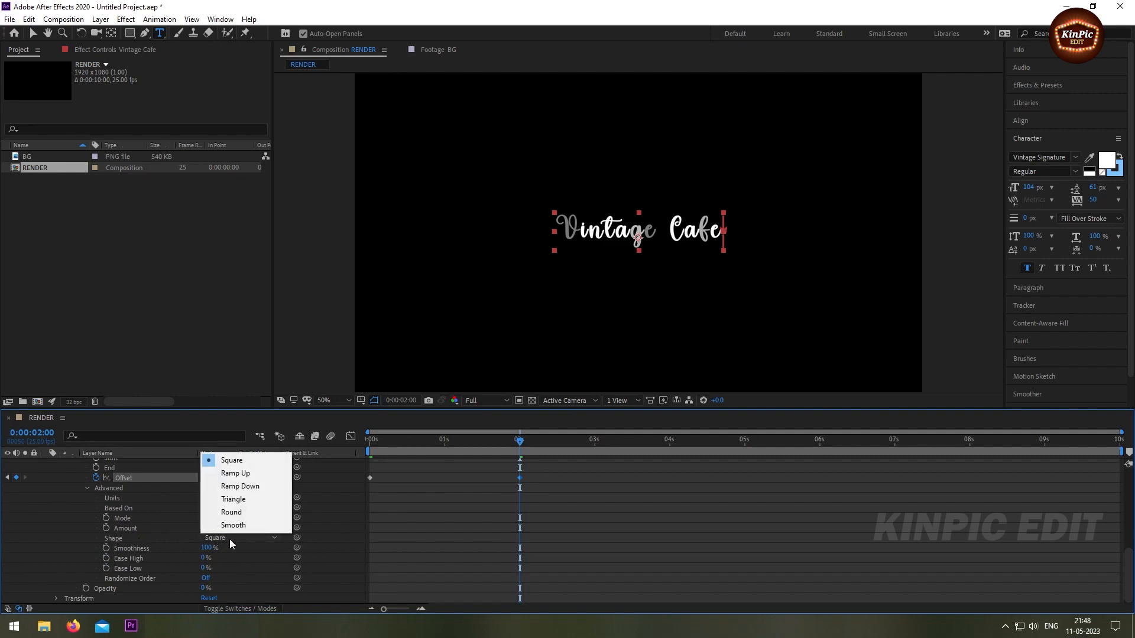
click(236, 474)
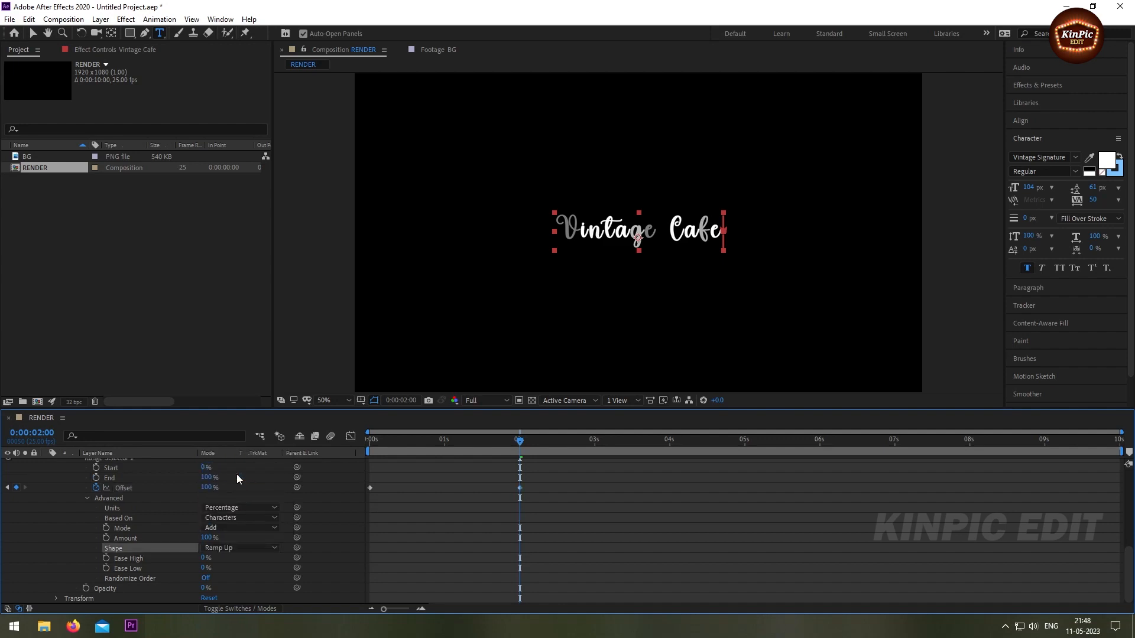
click(205, 578)
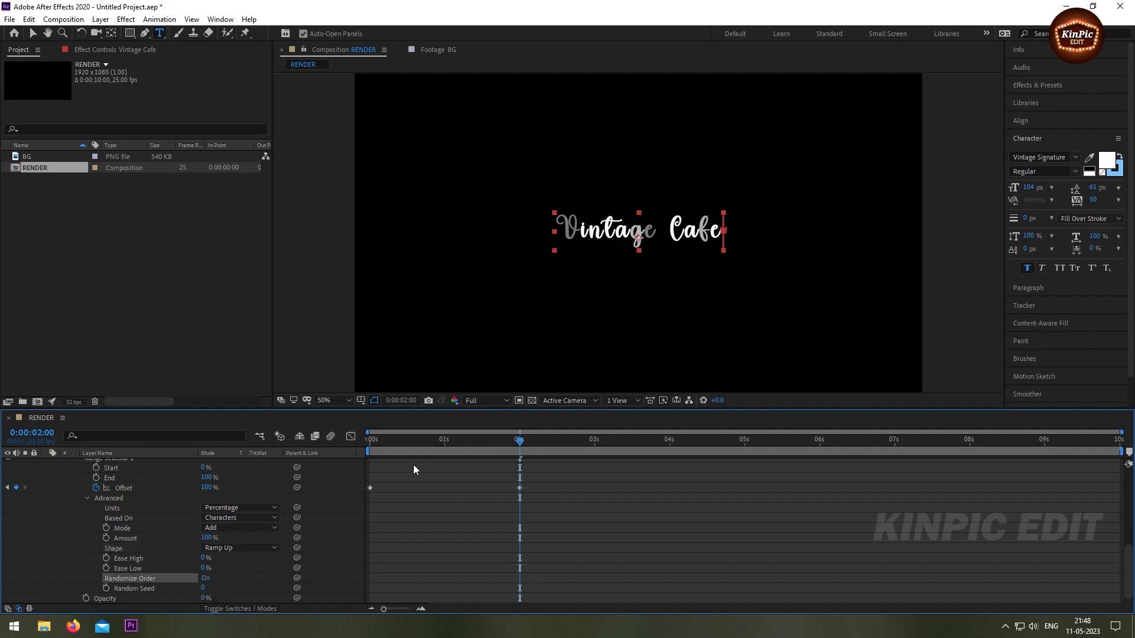
Scrub the timeline to 0:00:02:03 to review the text reveal, and collapse the Vintage Cafe layer's properties.
drag(421, 441, 529, 463)
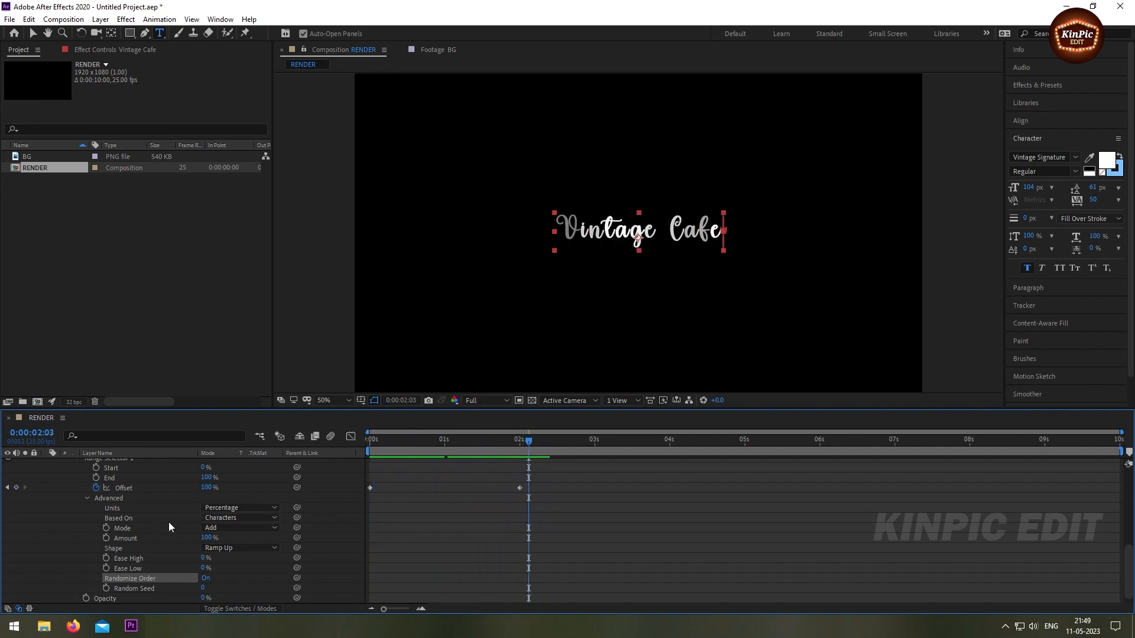
scroll(168, 523, up, 1)
scroll(169, 522, up, 6)
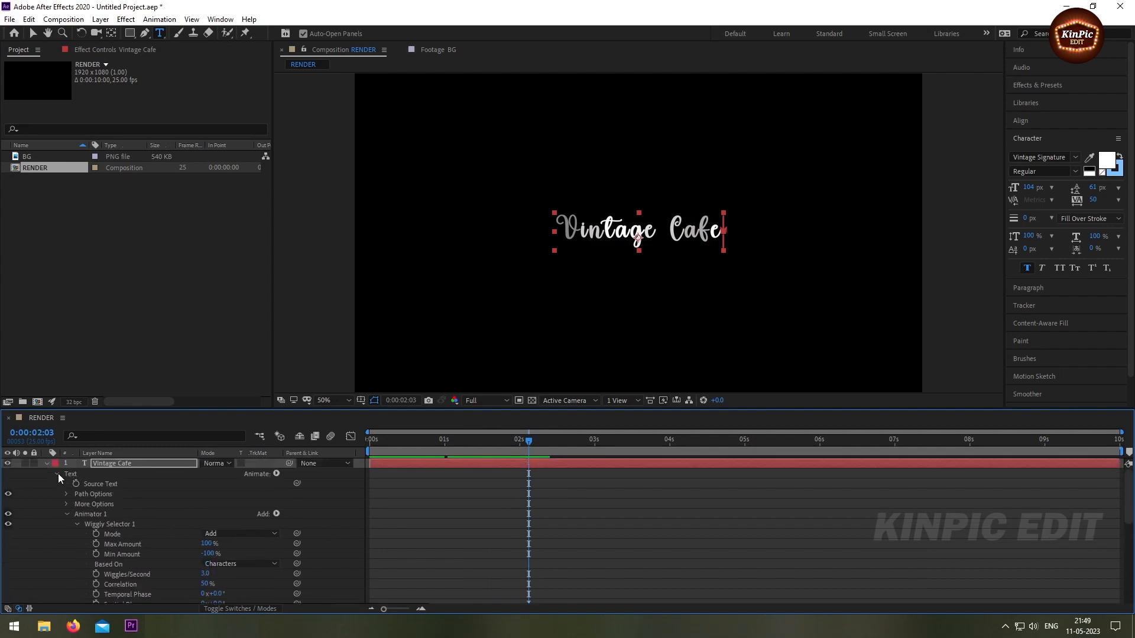
click(57, 475)
click(45, 464)
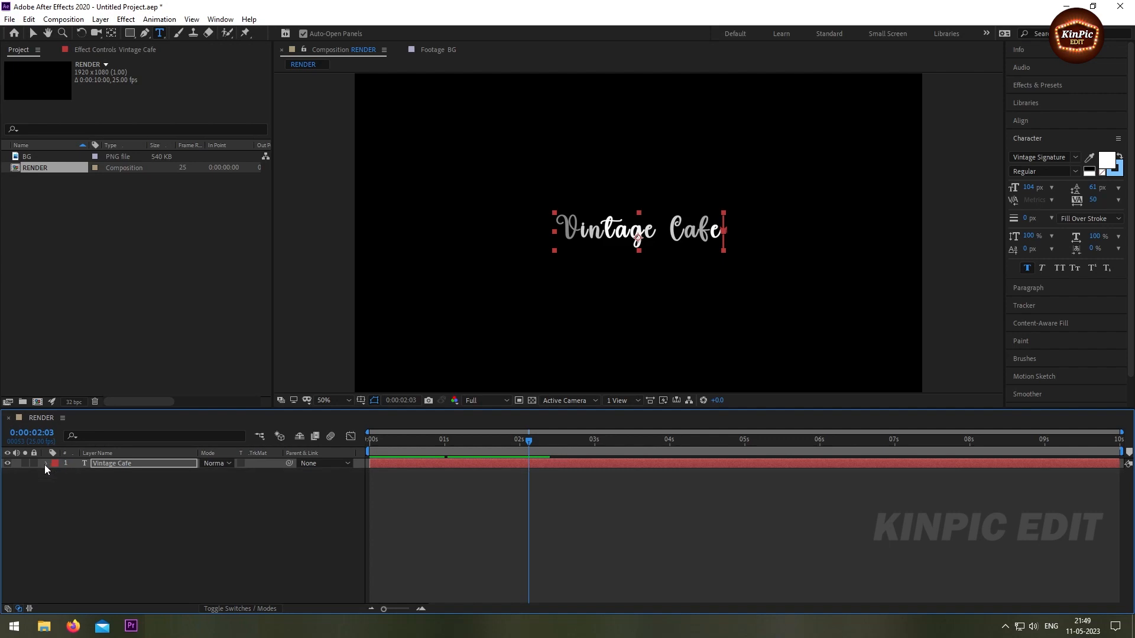
Find the Drop Shadow effect and apply it to the Vintage Cafe layer.
click(133, 464)
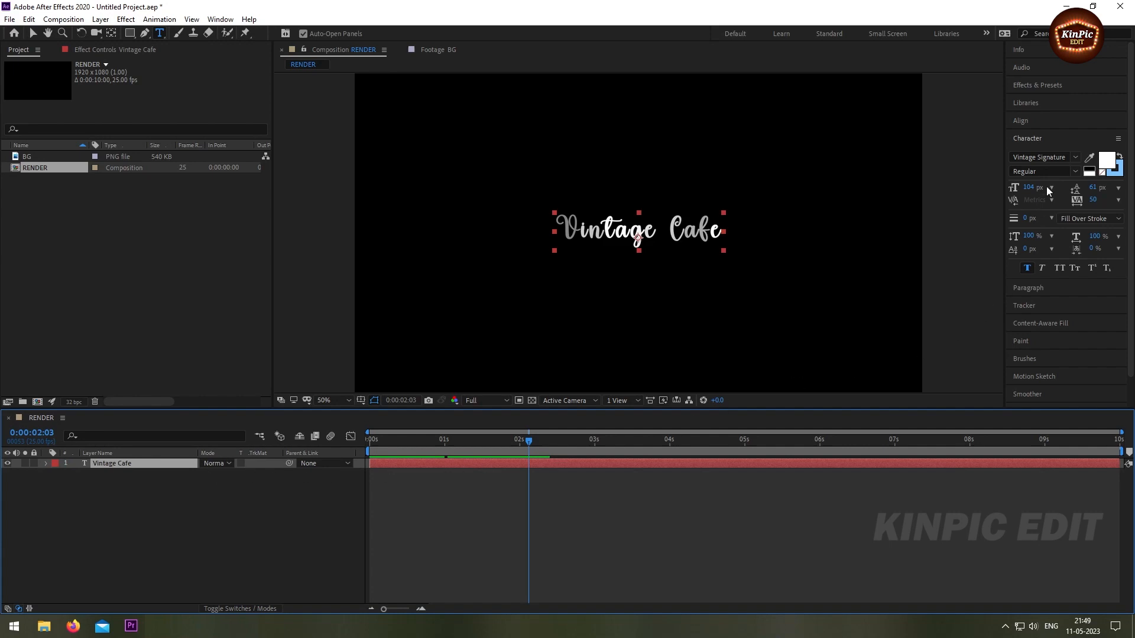
click(1048, 85)
click(1047, 97)
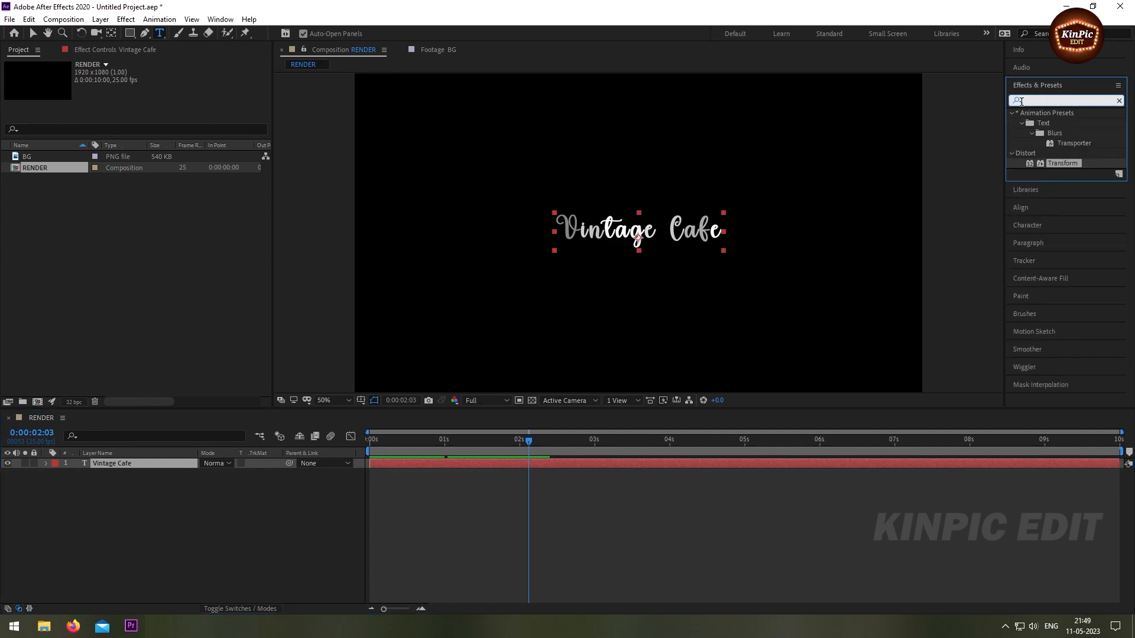
text(drop)
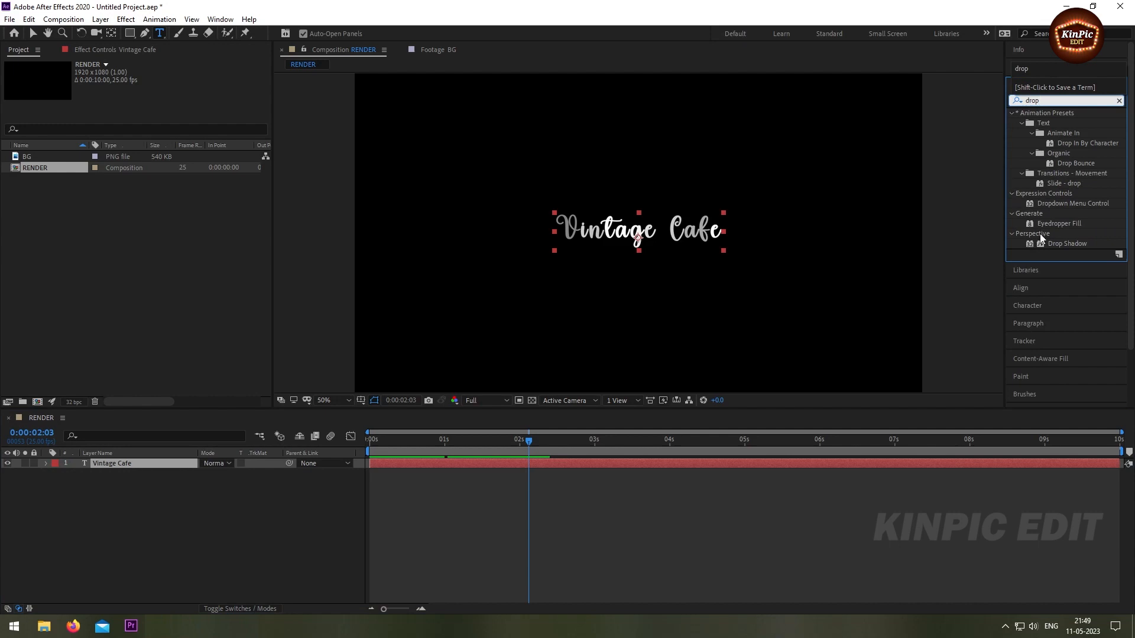
drag(1032, 246, 104, 463)
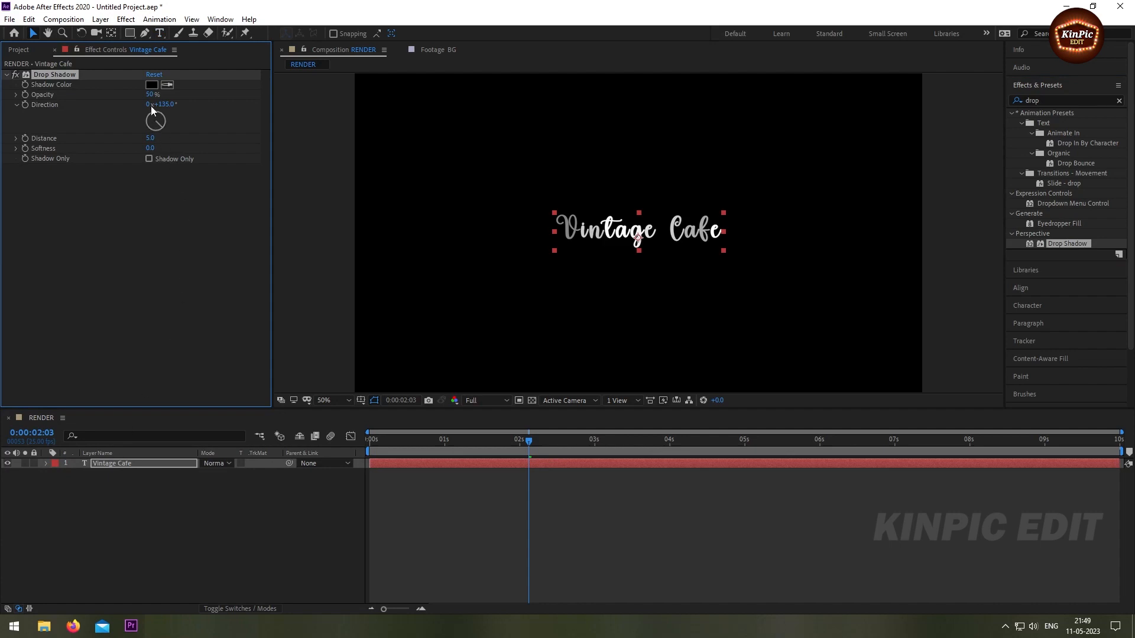
Set the Drop Shadow's Shadow Color to cyan (00FFFC).
click(152, 86)
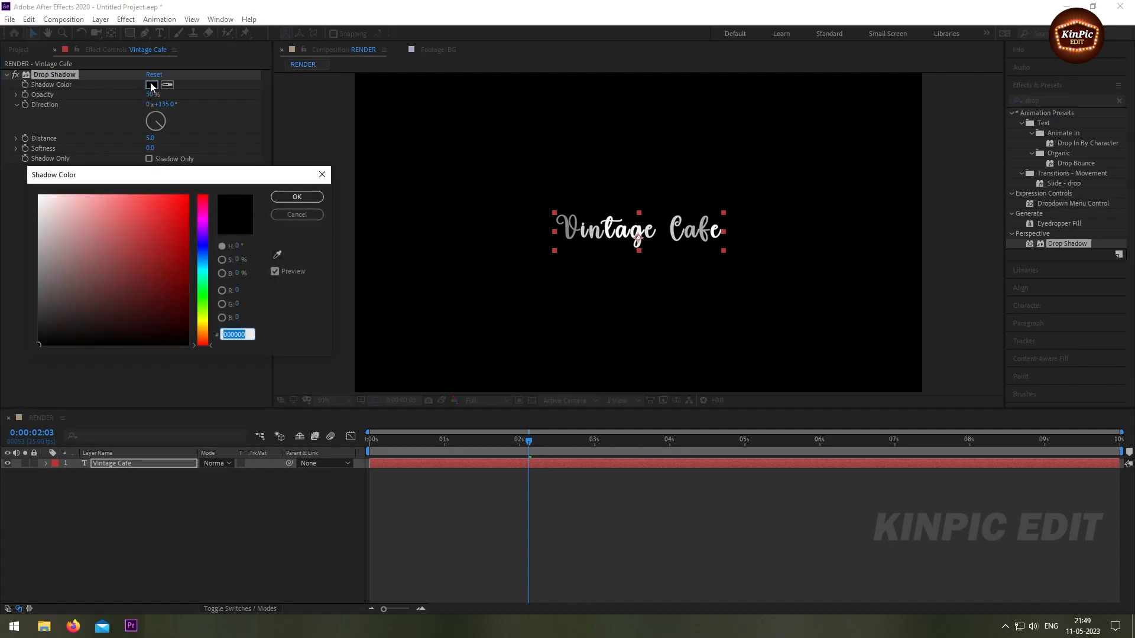
click(203, 266)
drag(176, 252, 189, 188)
drag(205, 265, 203, 273)
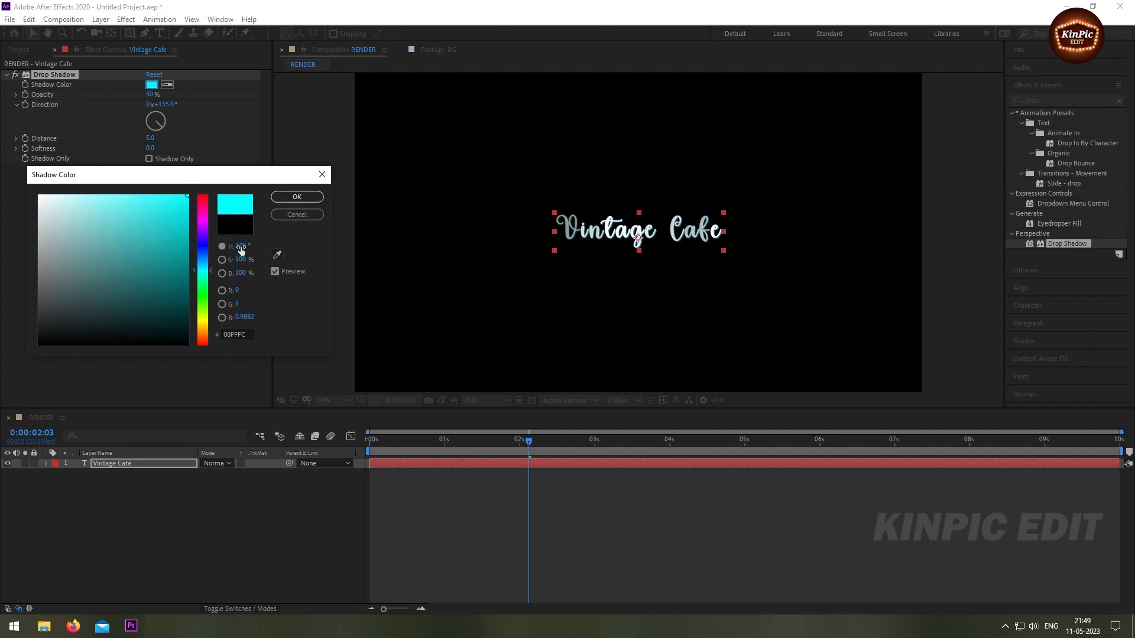
click(295, 198)
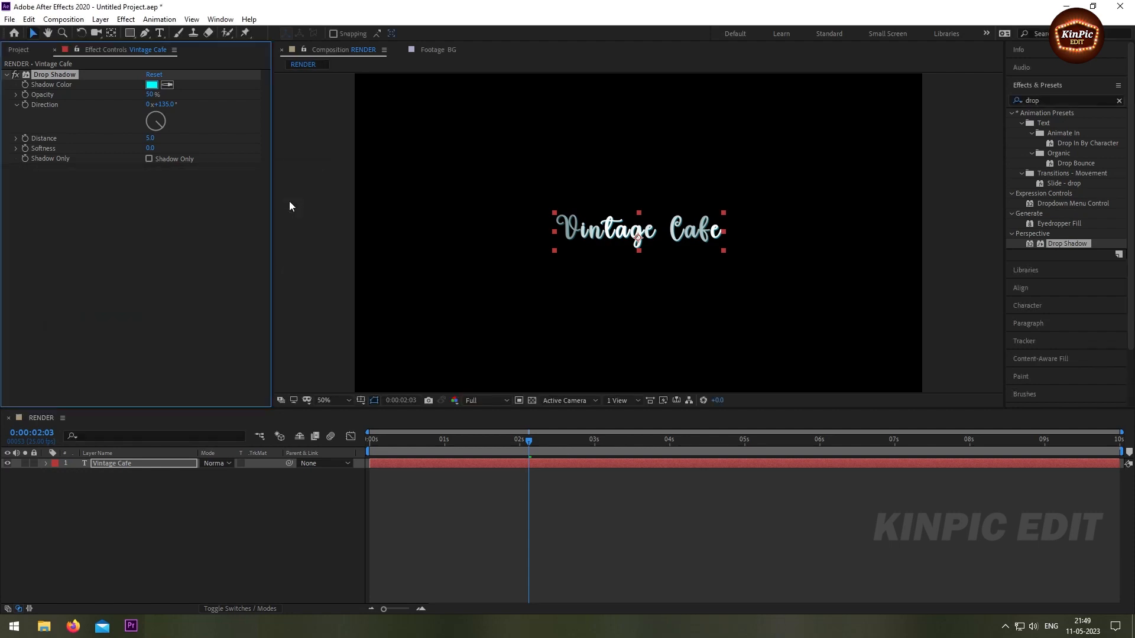
Set the Drop Shadow's Opacity to 100% and its Direction to 180°.
drag(149, 95, 237, 93)
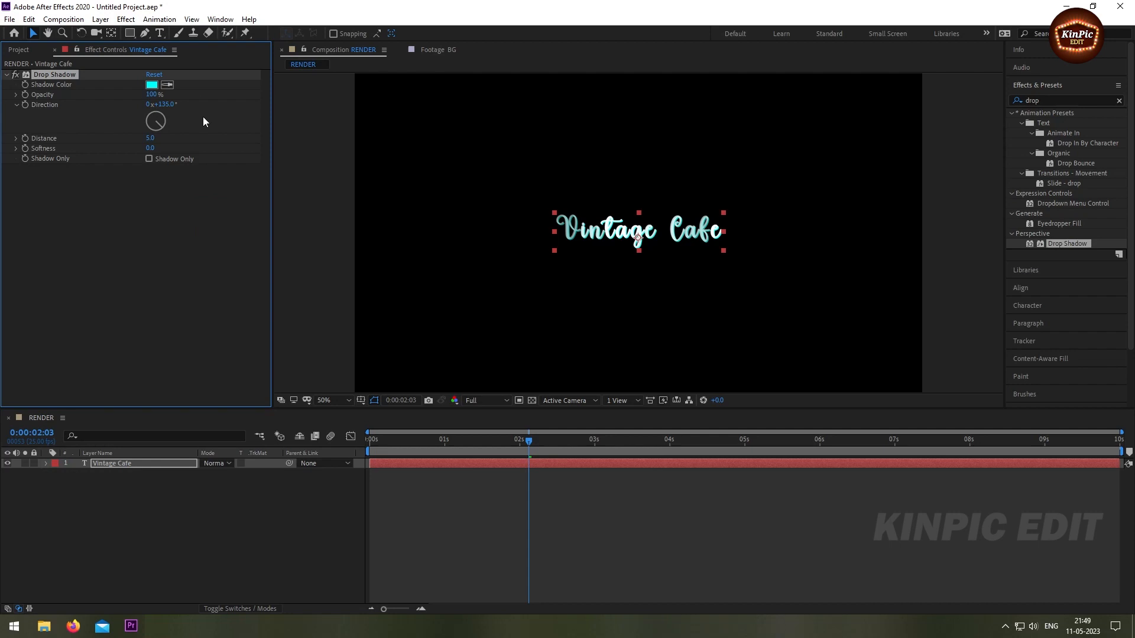
click(164, 105)
text(180)
click(151, 181)
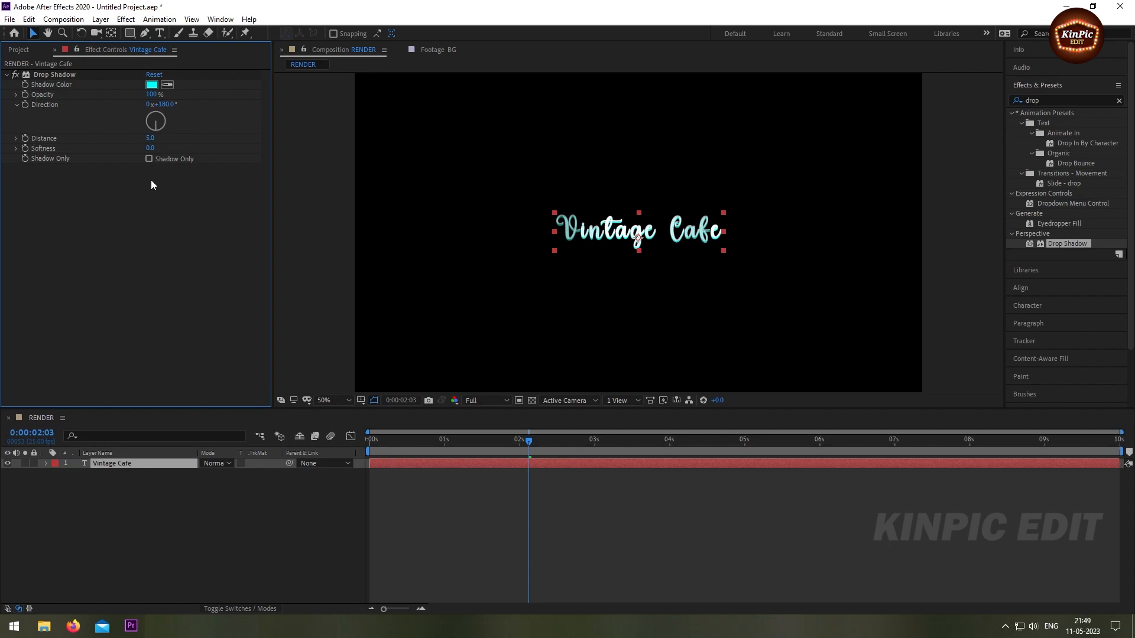
Set the Drop Shadow's Distance to 0 and its Softness to 10.
click(149, 138)
text(0)
click(167, 181)
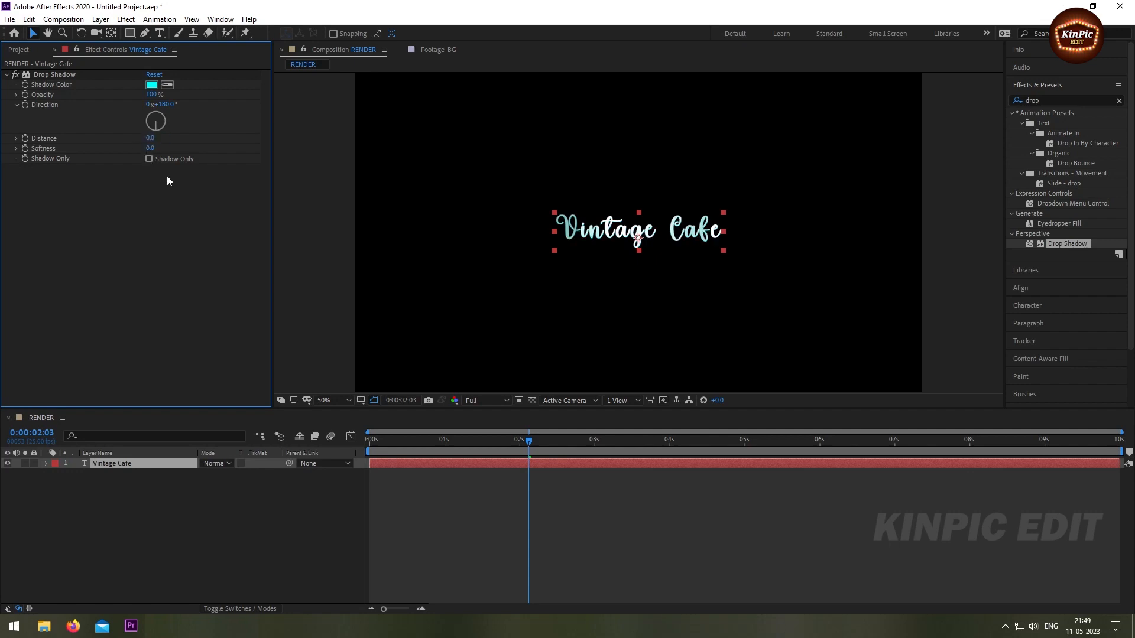
click(150, 149)
text(10)
click(159, 201)
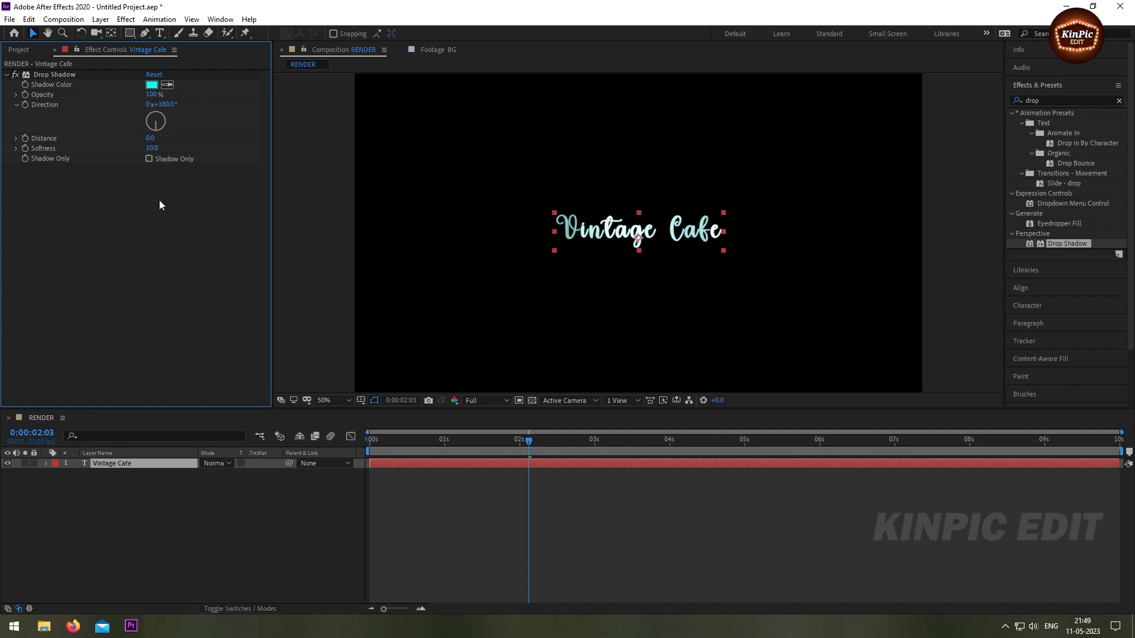
Duplicate the Drop Shadow effect on the Vintage Cafe layer and set the copy's Softness to 25.
click(64, 76)
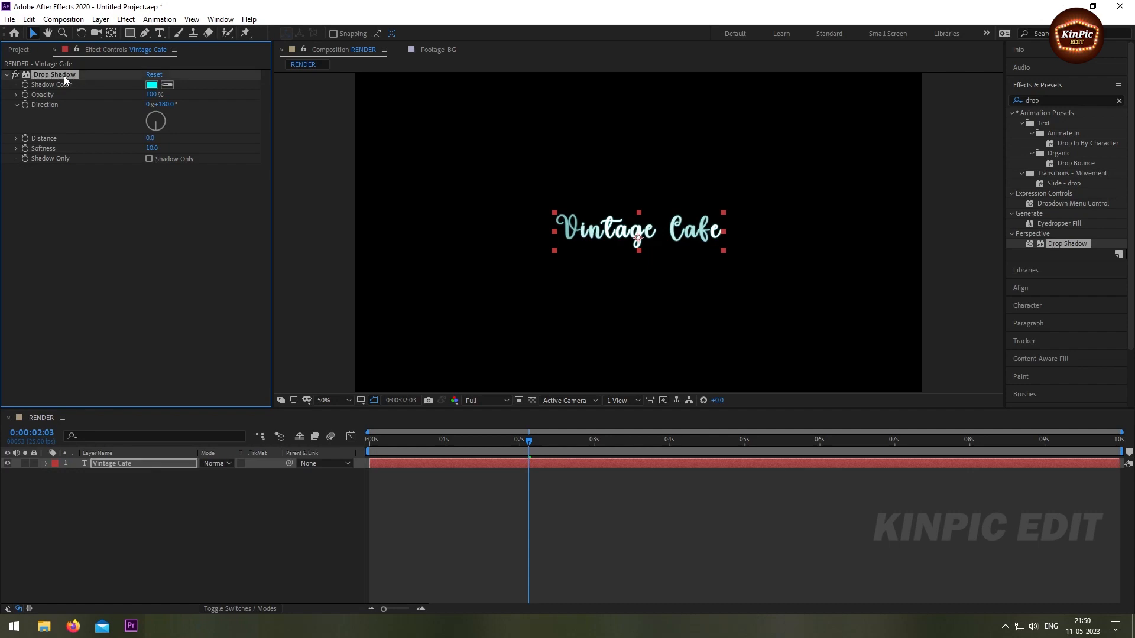
key(ctrl+d)
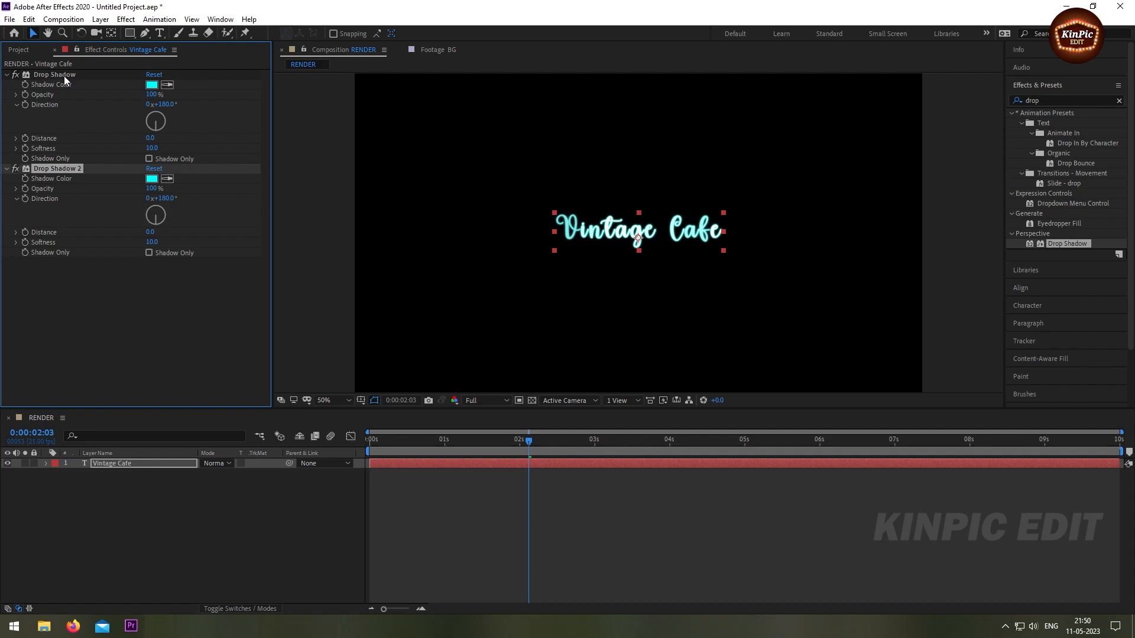
click(148, 242)
text(25)
click(155, 291)
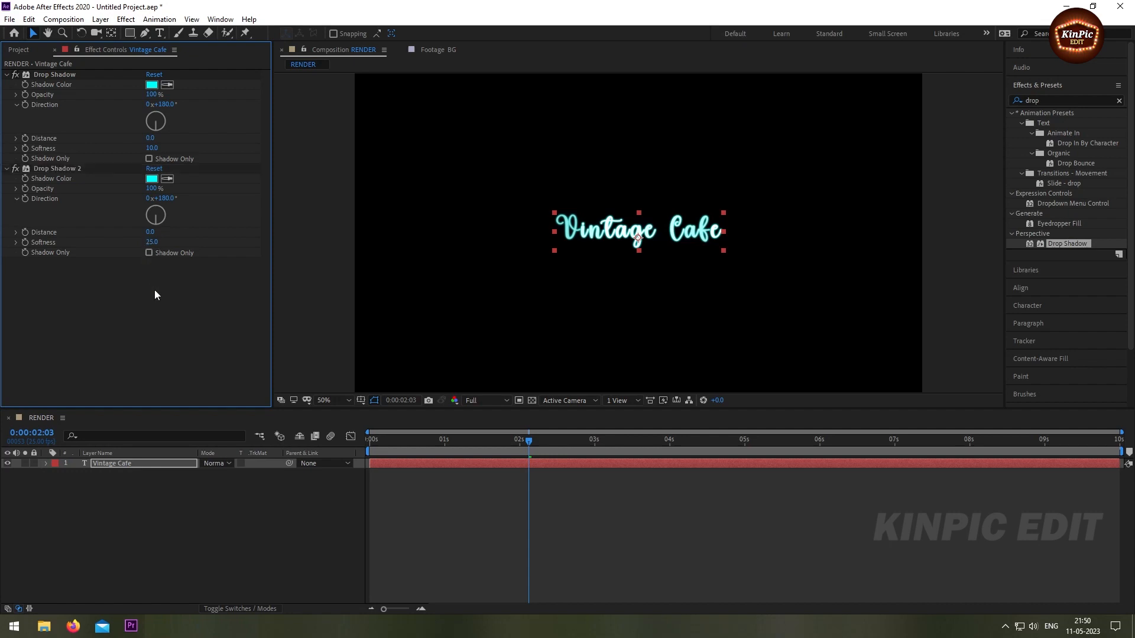
Duplicate Drop Shadow 2 on the Vintage Cafe layer and set the copy's Softness to 100.
click(86, 169)
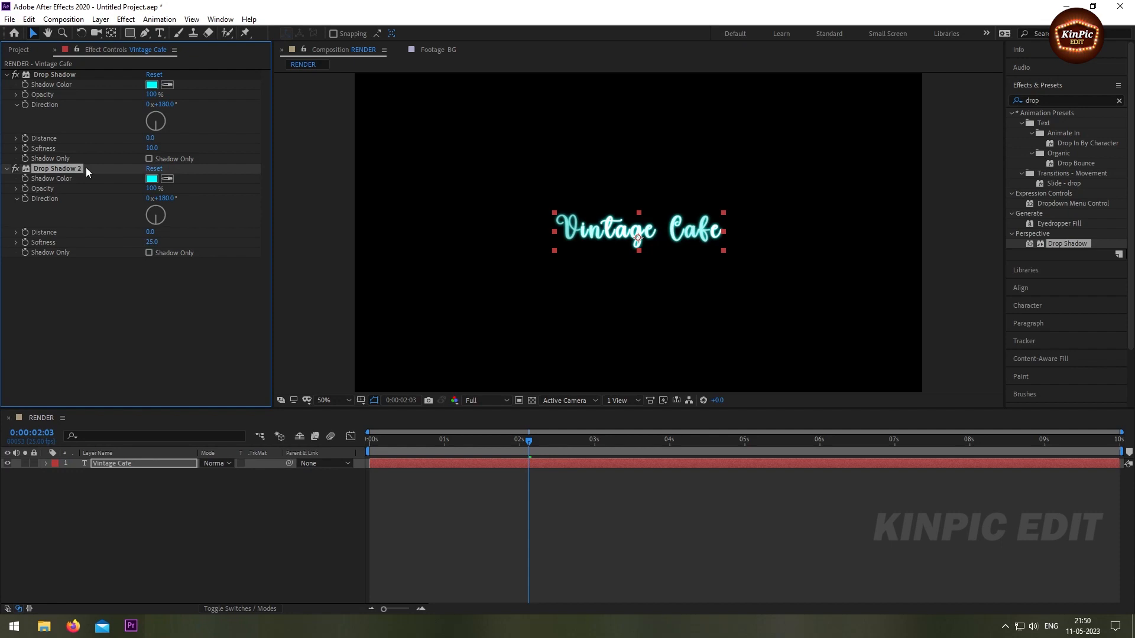
key(ctrl+d)
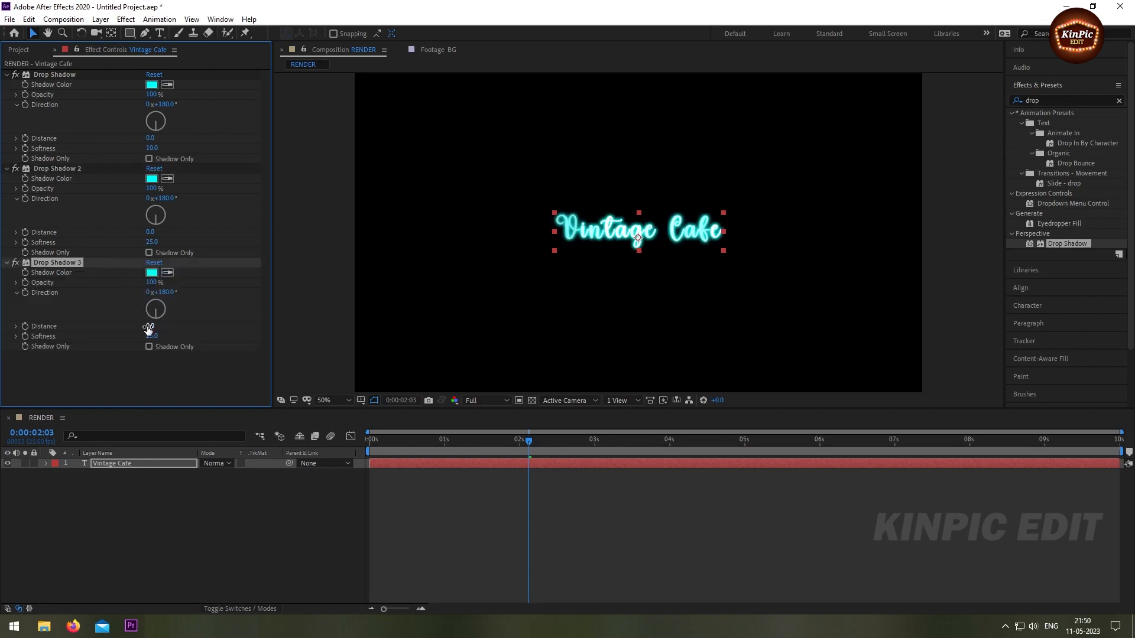
click(152, 336)
text(100)
click(190, 374)
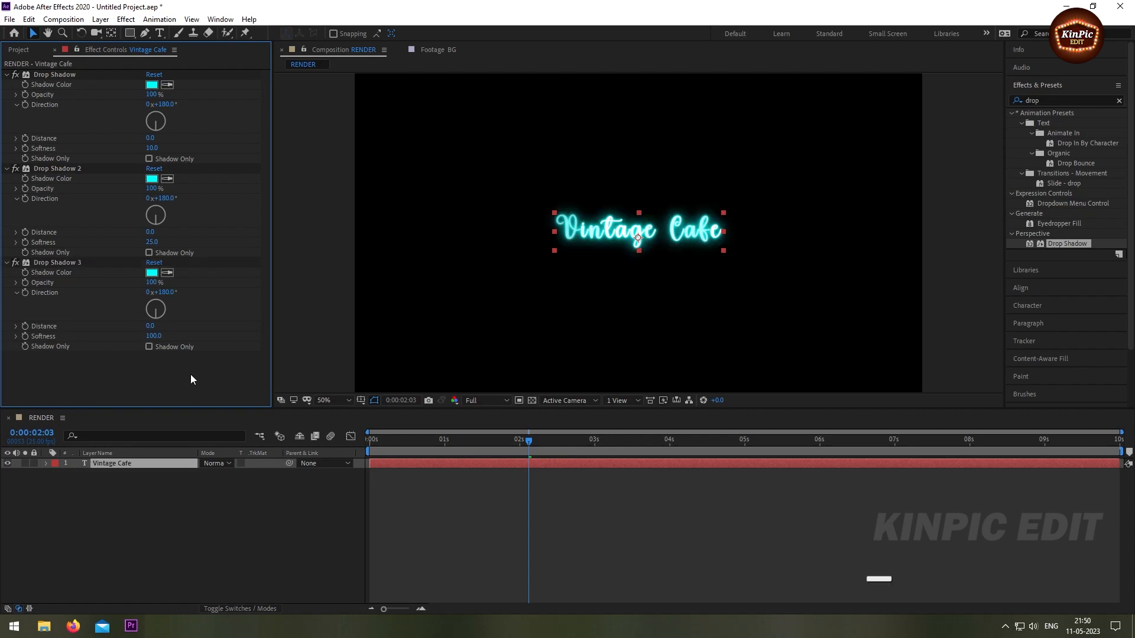
Duplicate Drop Shadow 3 and set the copy's Softness to 400.
click(71, 262)
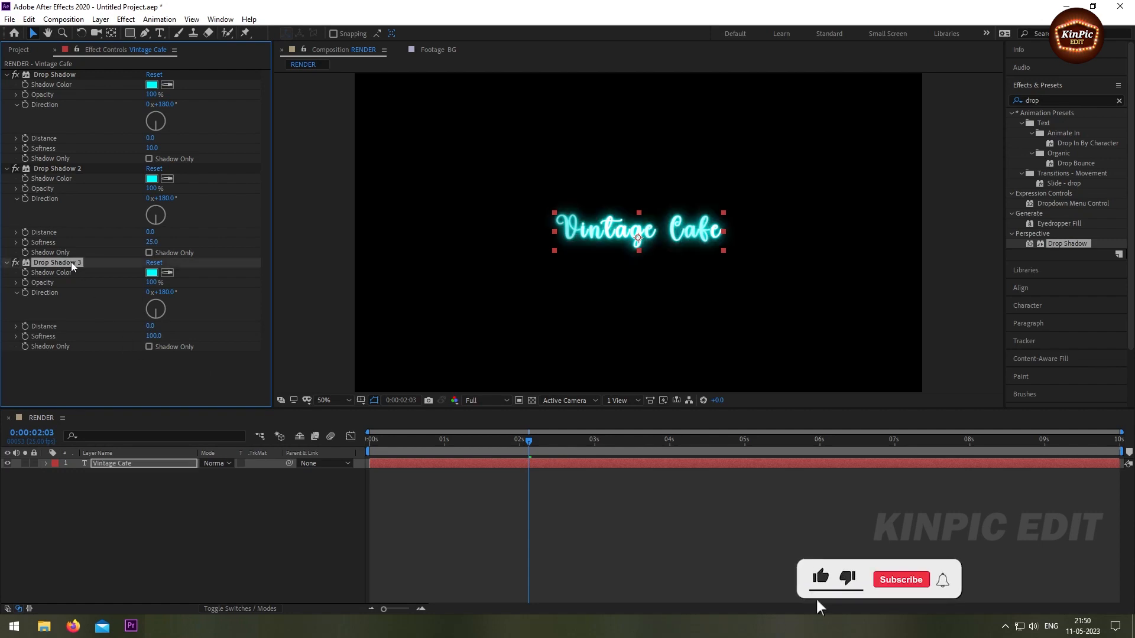
key(ctrl+d)
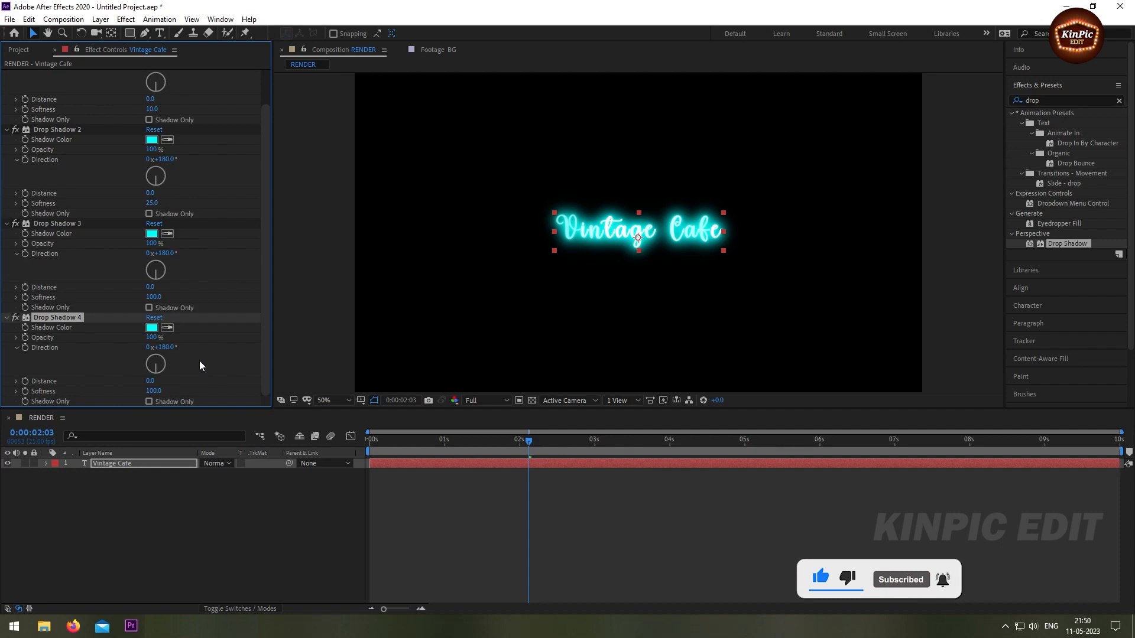
click(155, 391)
text(1)
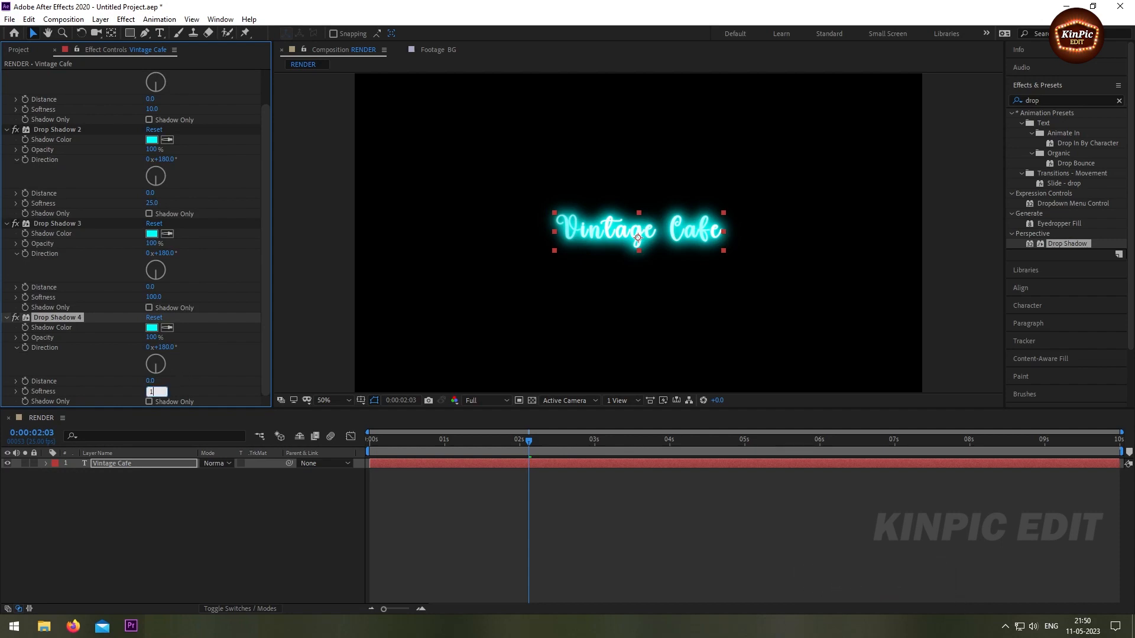
text(400)
click(200, 388)
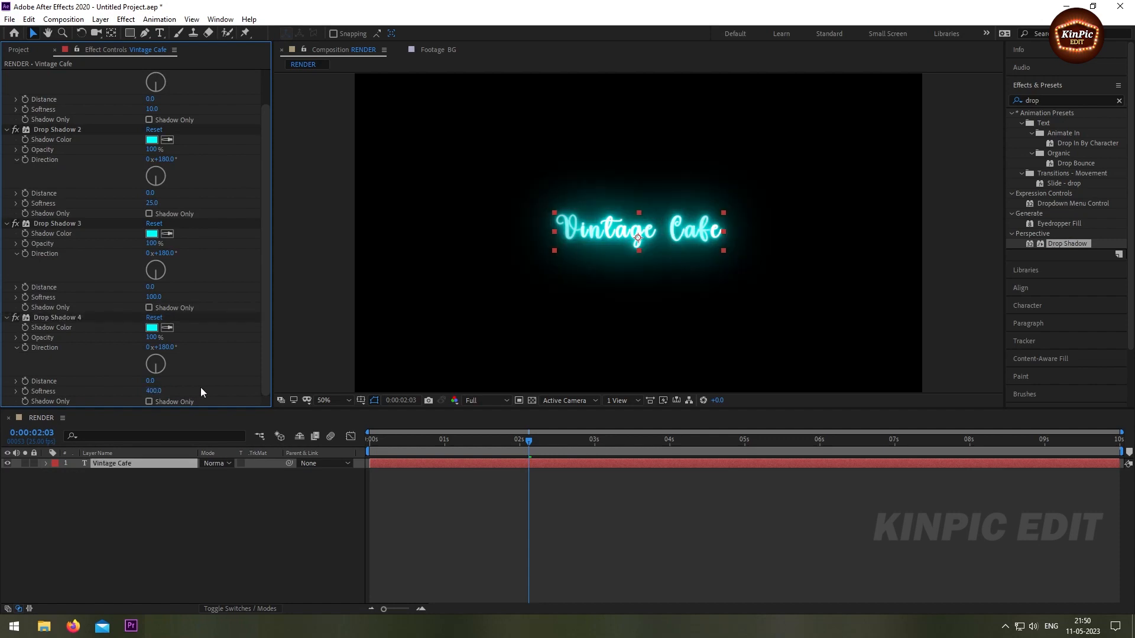
Duplicate Drop Shadow 4 and set the copy's Softness to 1000.
click(72, 318)
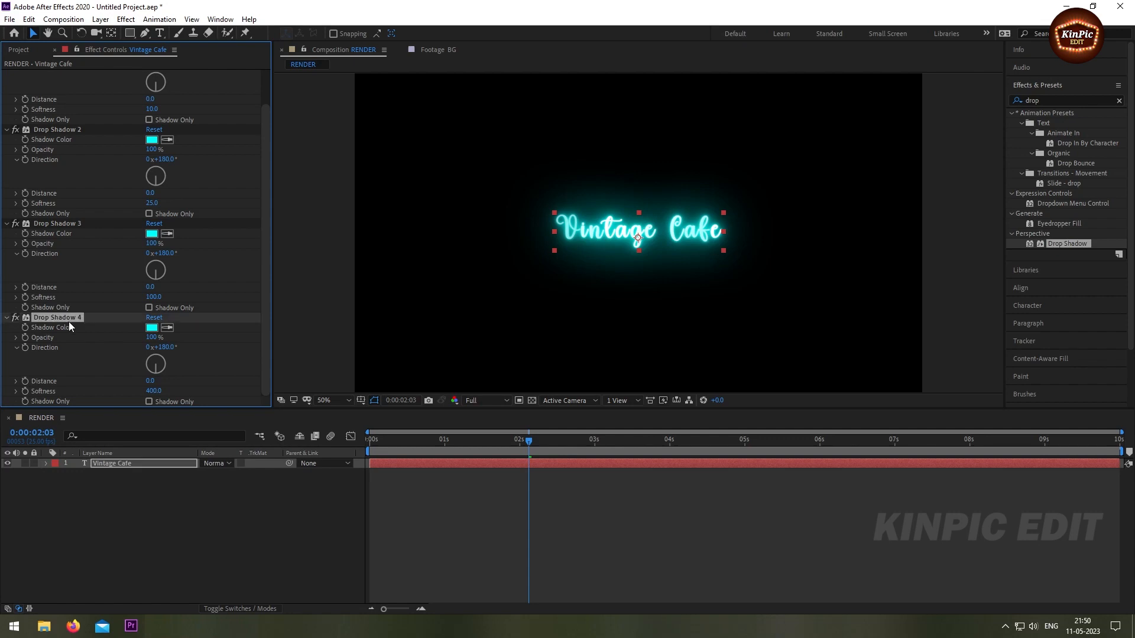
key(ctrl+d)
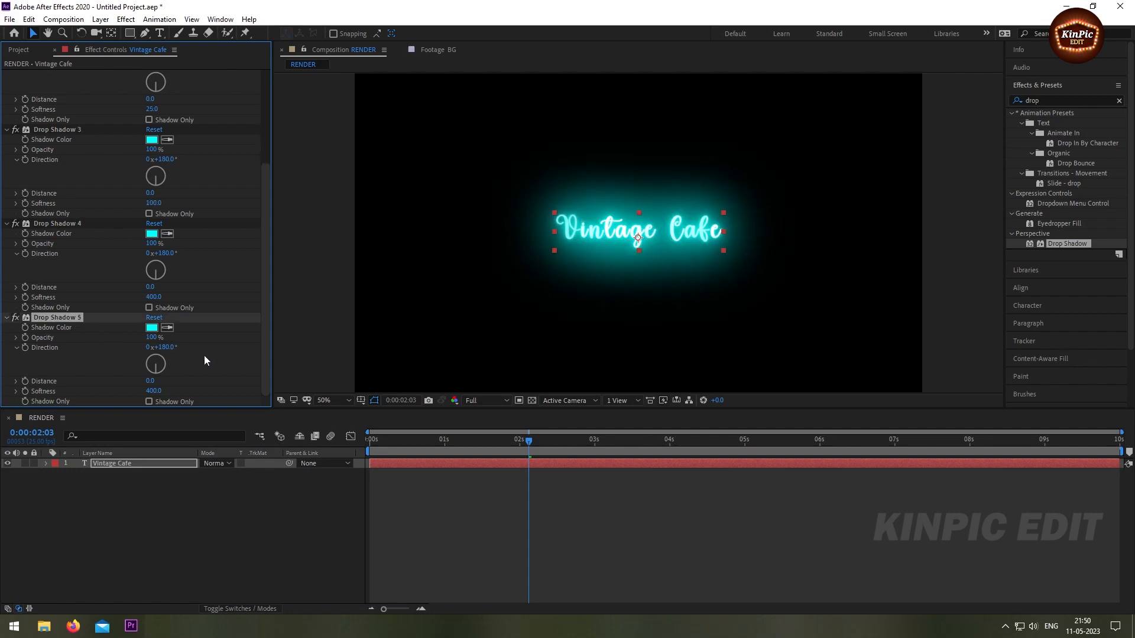
click(155, 391)
text(1000)
key(Return)
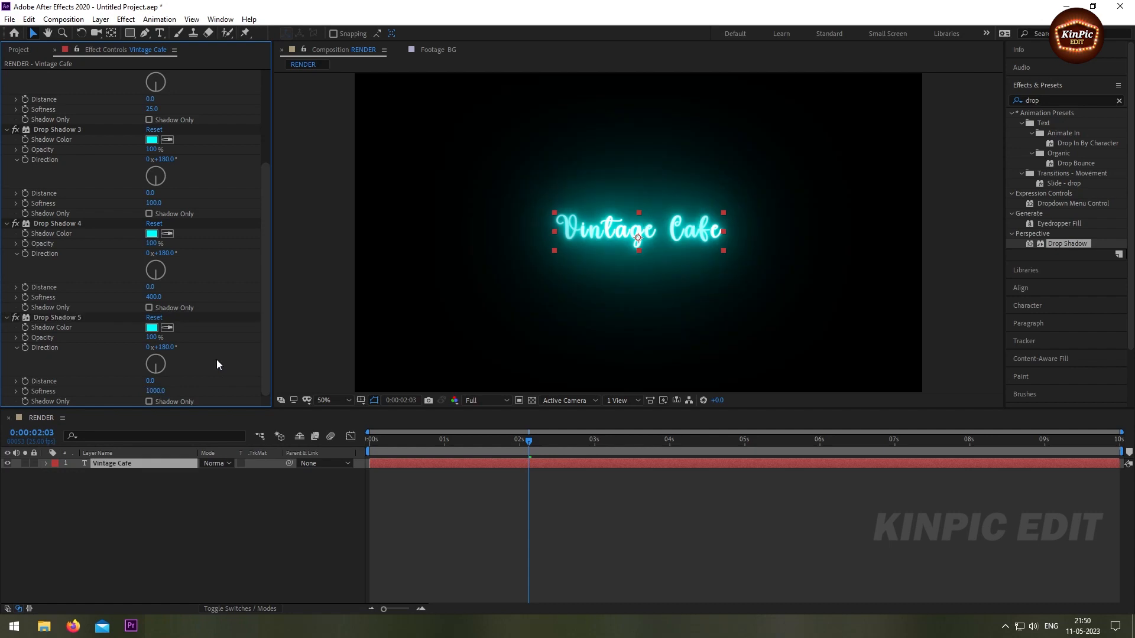
Duplicate Drop Shadow 5 and lower the copy's Opacity to 15%.
click(60, 320)
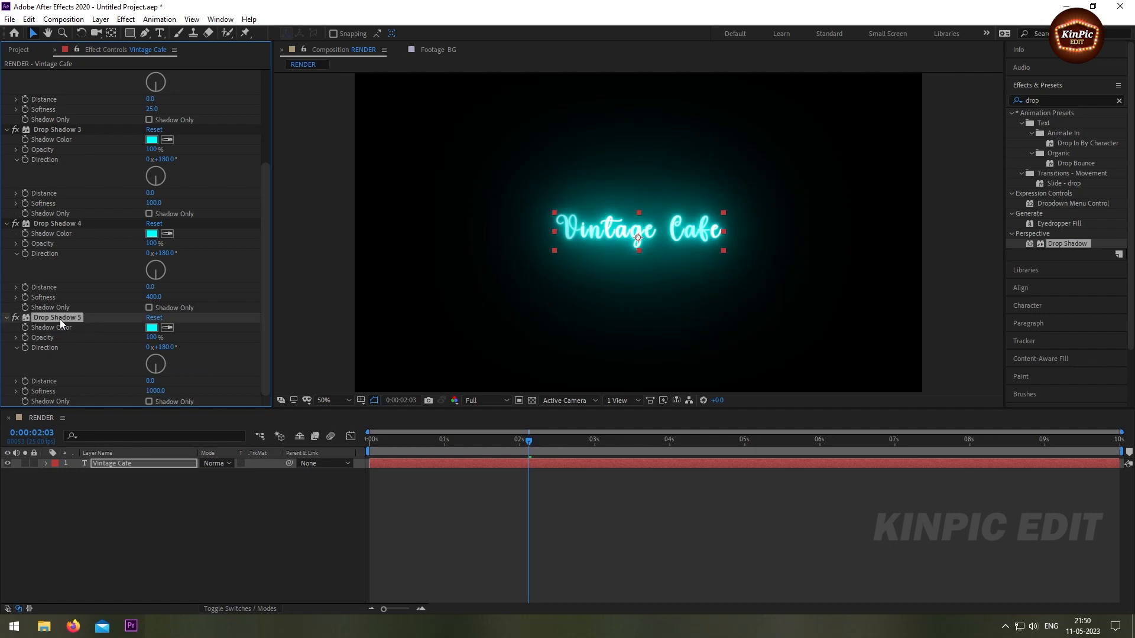
key(ctrl+d)
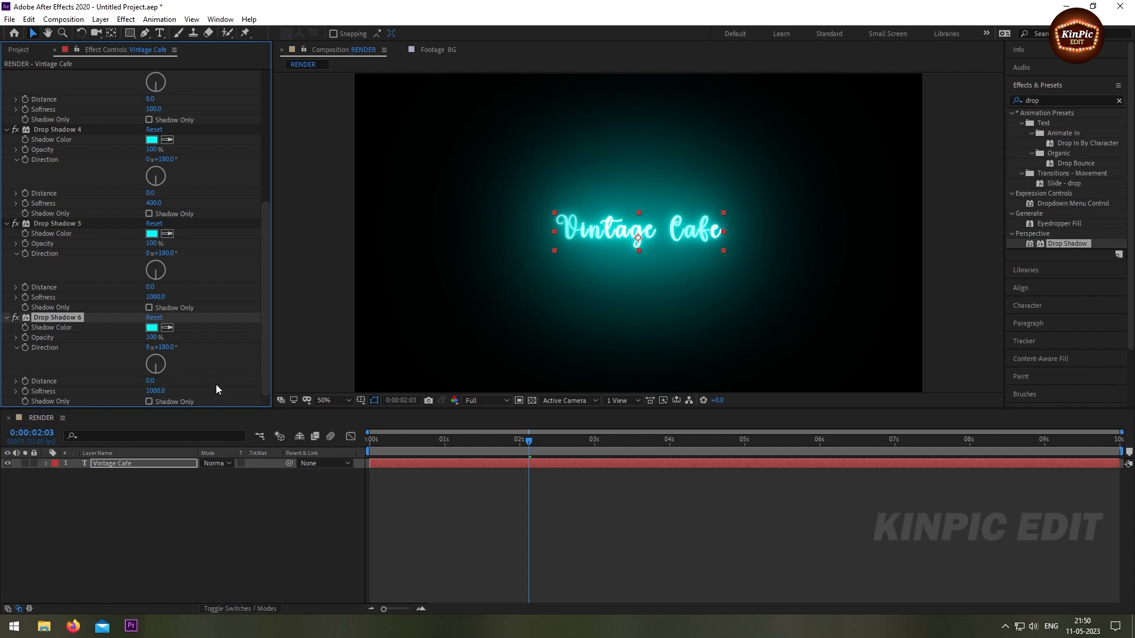
drag(150, 337, 116, 339)
click(149, 337)
text(15)
click(190, 357)
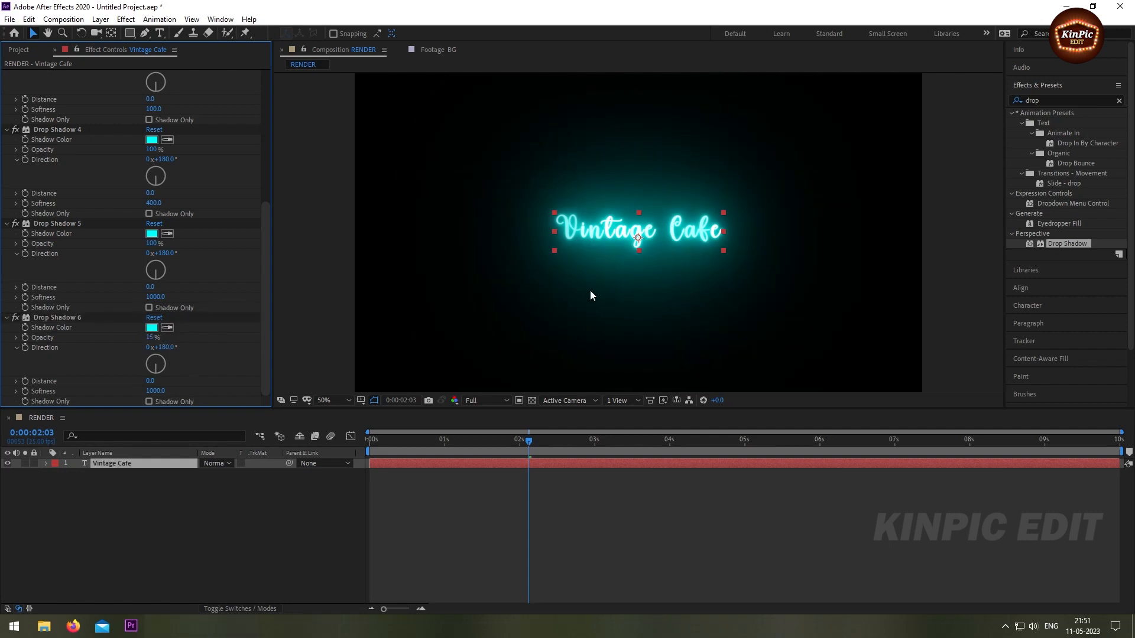
Collapse the settings of all the Drop Shadow effects on the Vintage Cafe layer.
drag(267, 251, 258, 109)
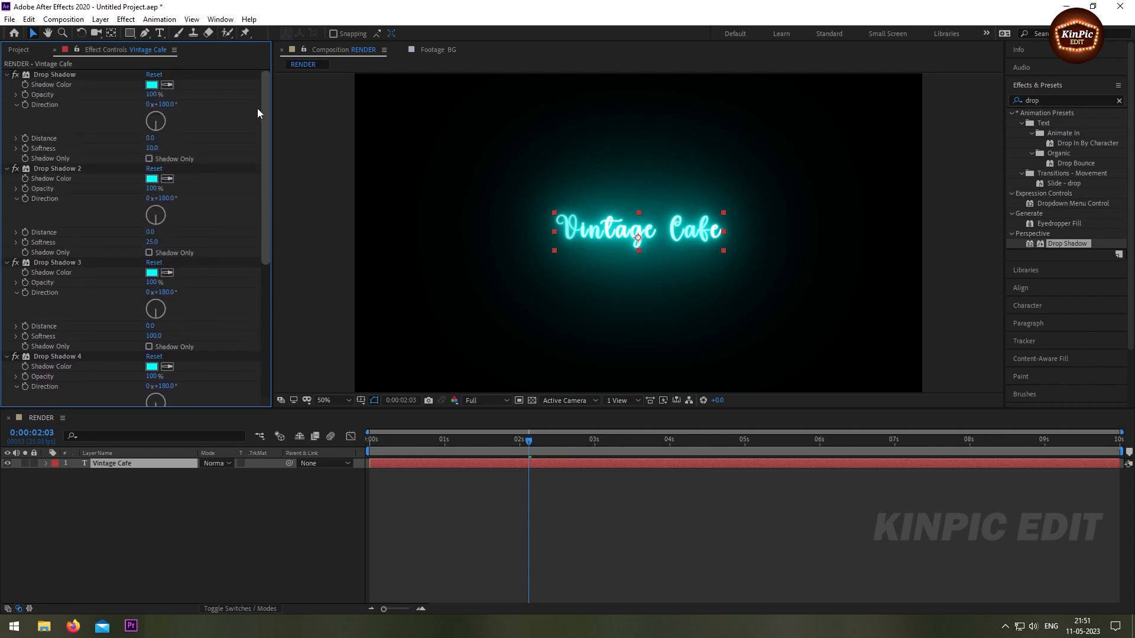
click(63, 77)
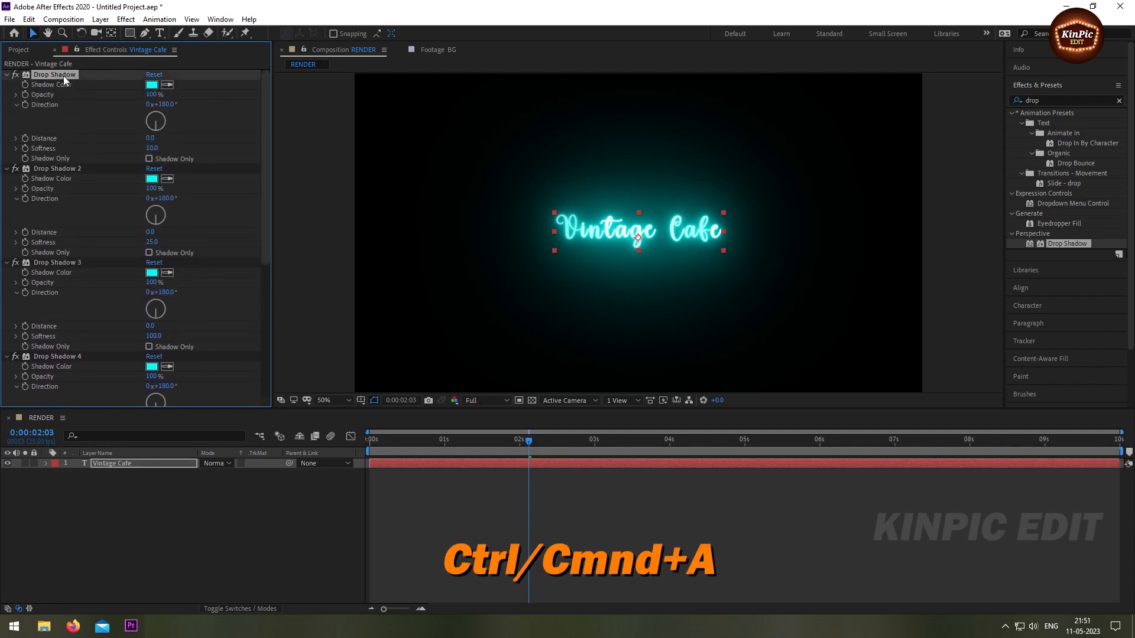
key(ctrl+a)
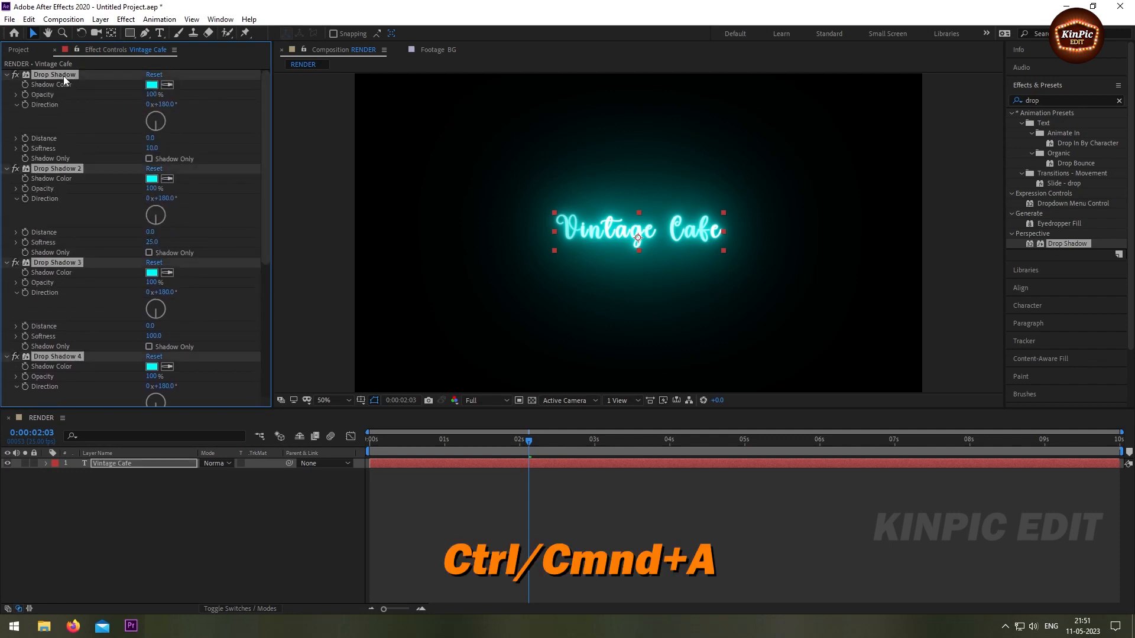
key(ctrl+grave)
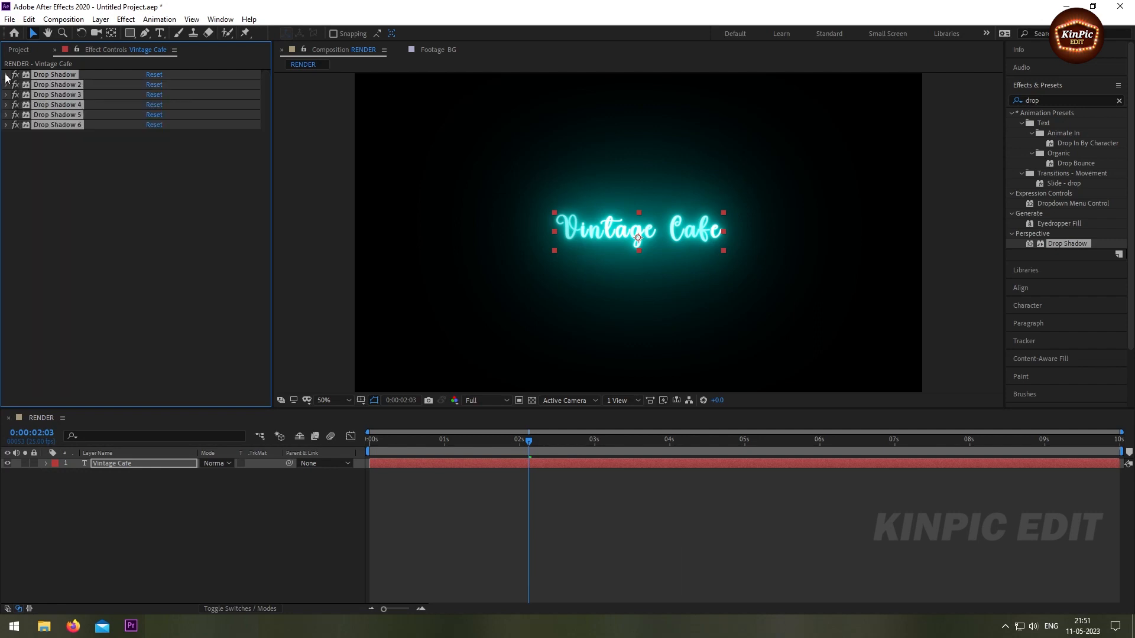
click(58, 171)
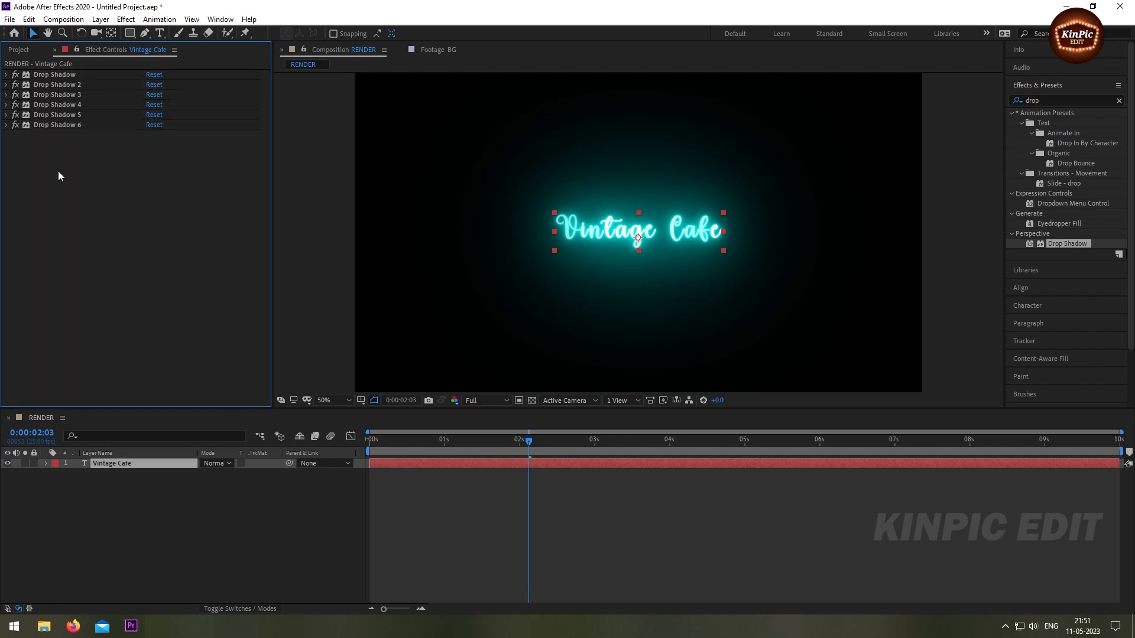
Add an adjustment layer above the Vintage Cafe text and rename it NOISE.
right_click(129, 516)
mouse_move(181, 391)
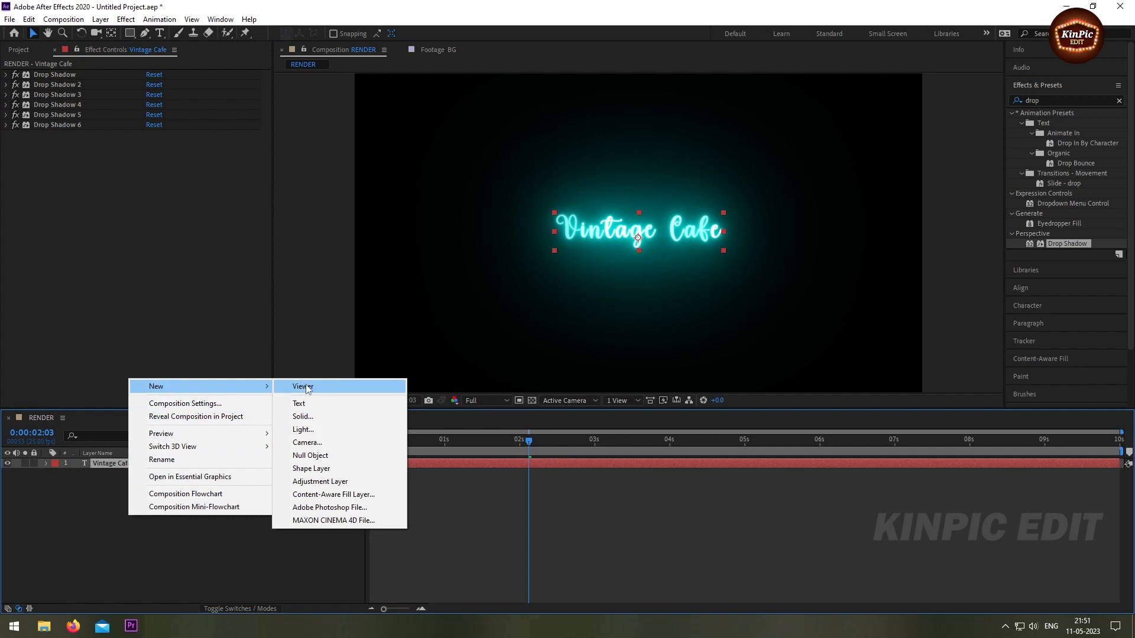
click(343, 481)
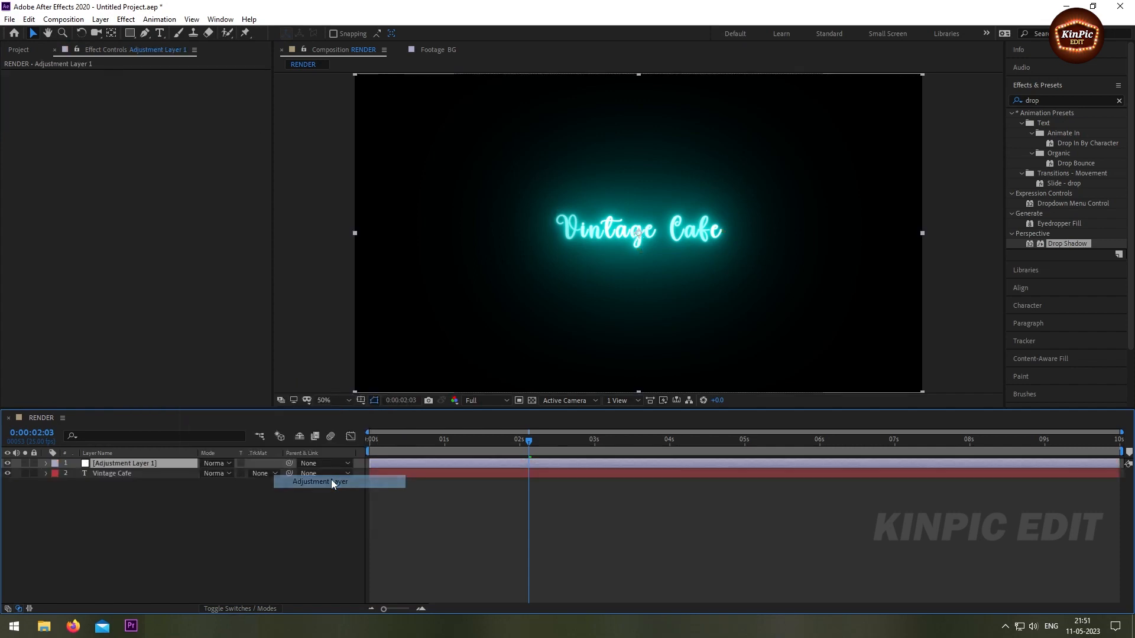
right_click(122, 465)
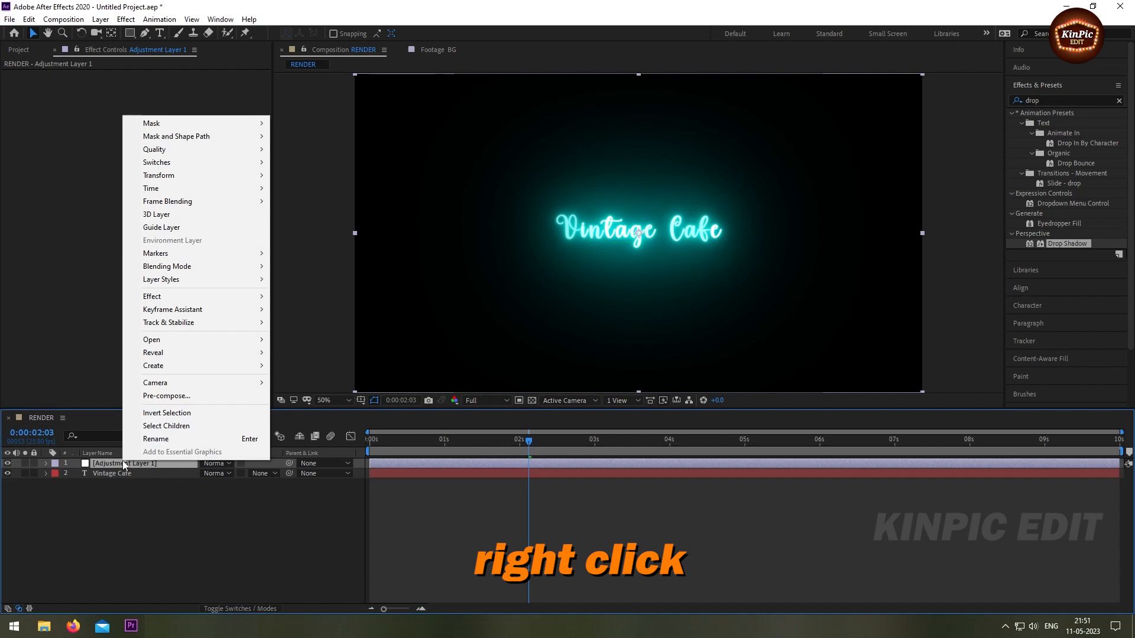
click(216, 439)
text(NOISE)
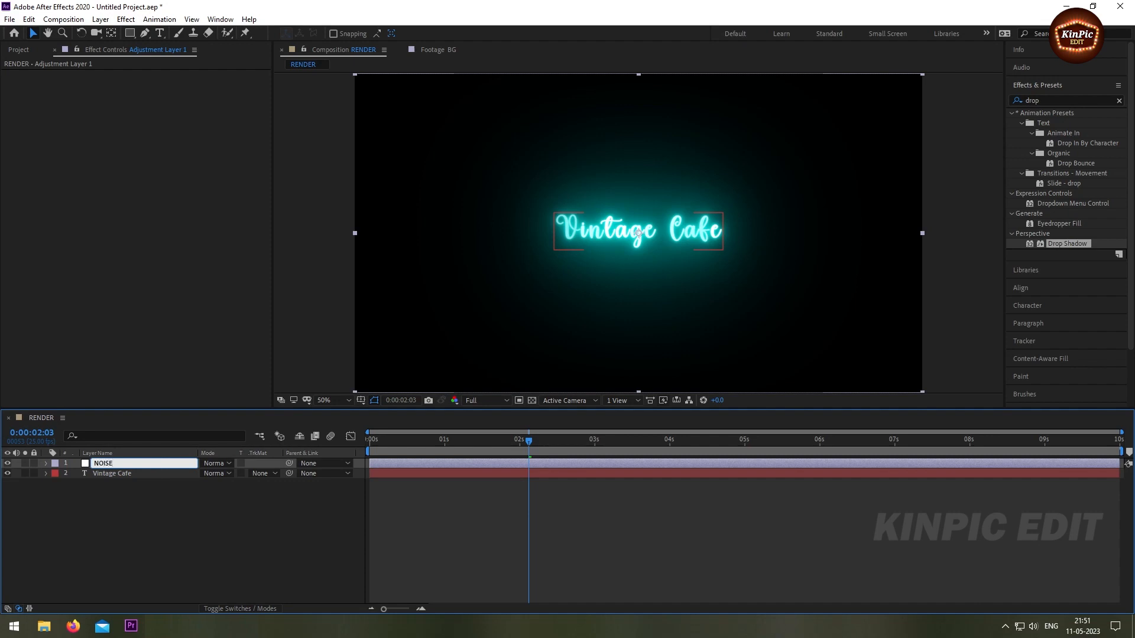
click(86, 464)
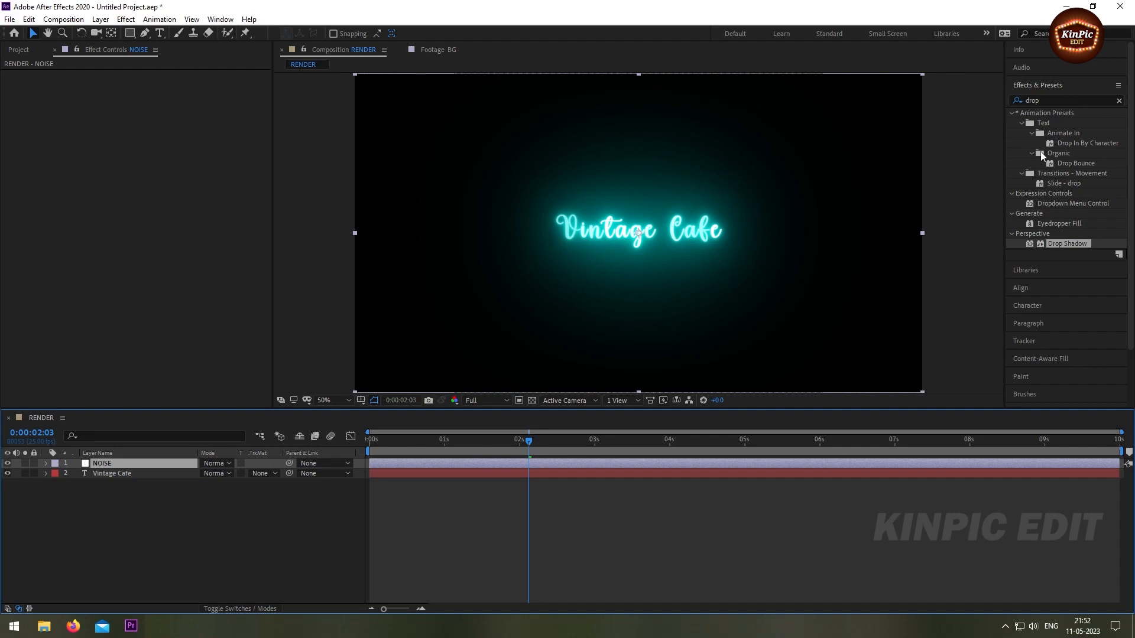
Find the Noise HLS effect, apply it to the NOISE adjustment layer, and keep the composition preview refreshing.
click(1038, 100)
drag(1038, 99, 1024, 103)
text(NOISE)
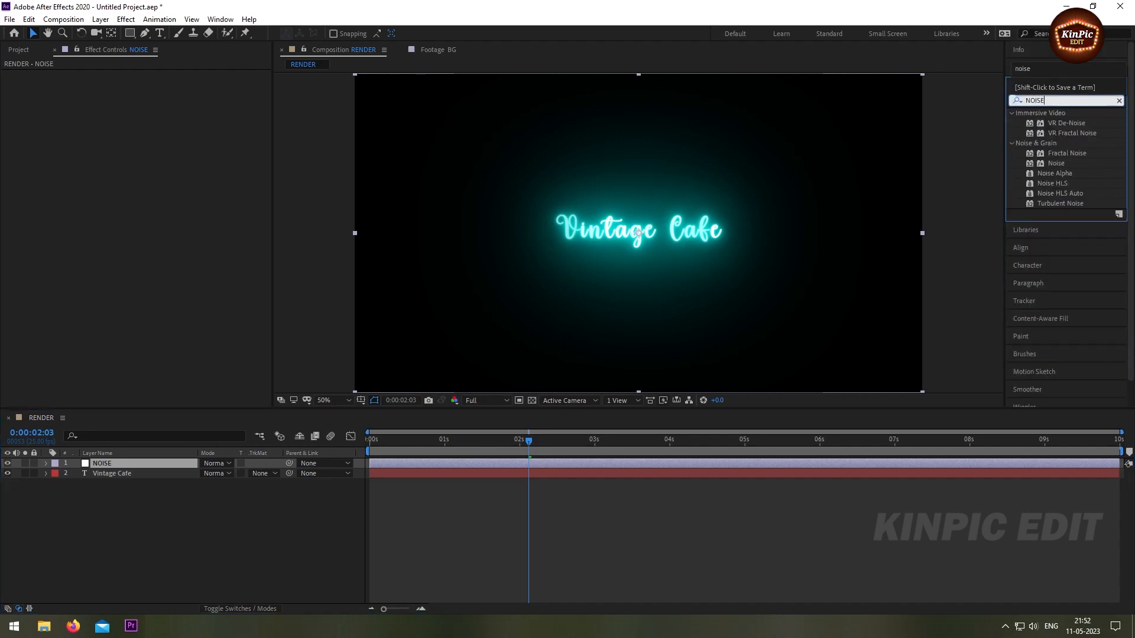
click(1031, 184)
drag(1030, 185, 101, 463)
key(Caps_Lock)
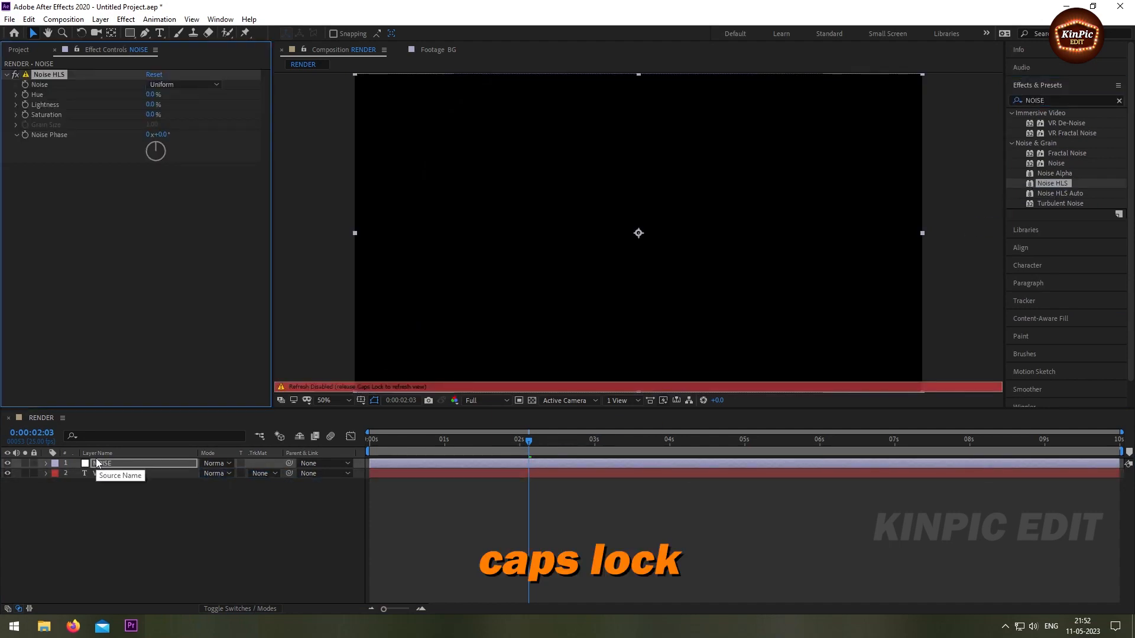
key(Caps_Lock)
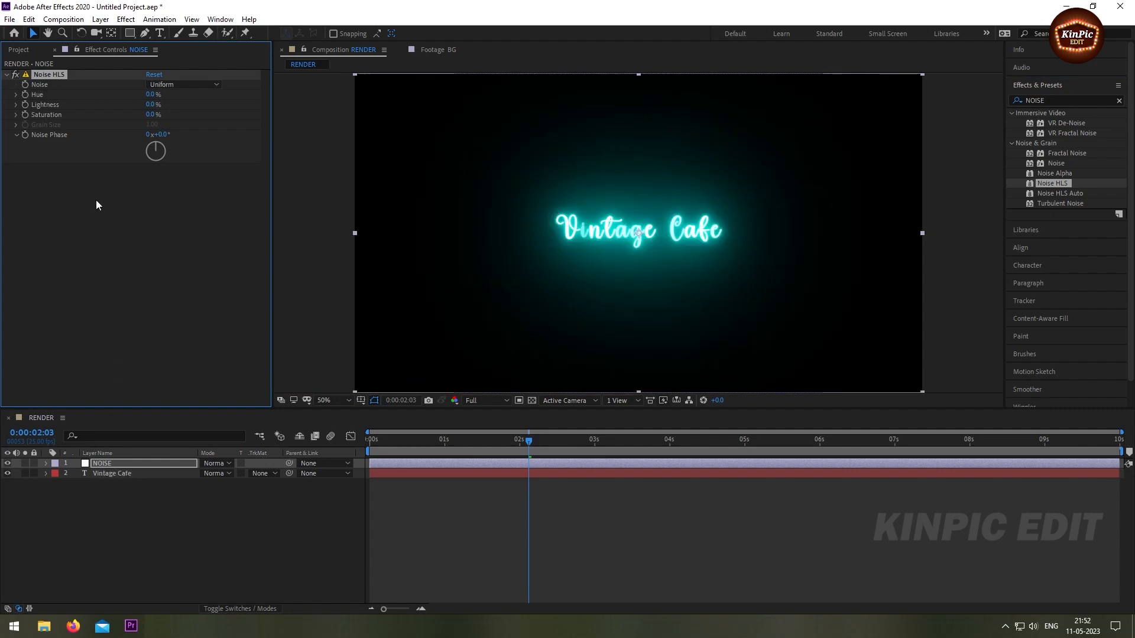
Set the Noise HLS effect's Lightness to 1.5%.
click(149, 105)
text(15)
click(141, 186)
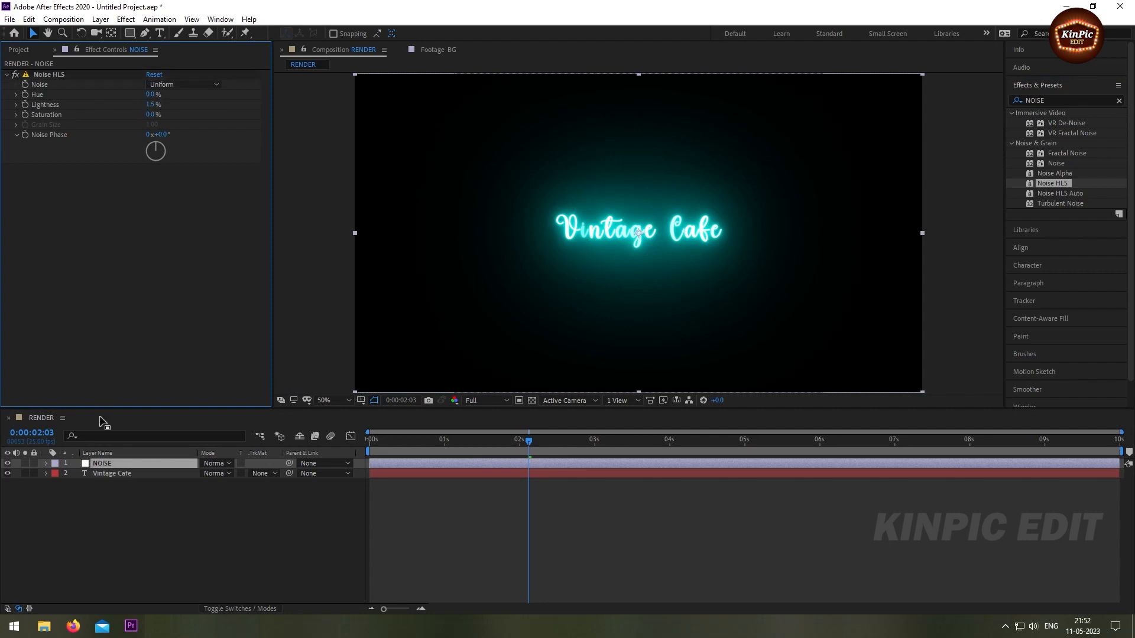
With no layer selected, activate the Ellipse Tool and set its Fill to None.
click(102, 497)
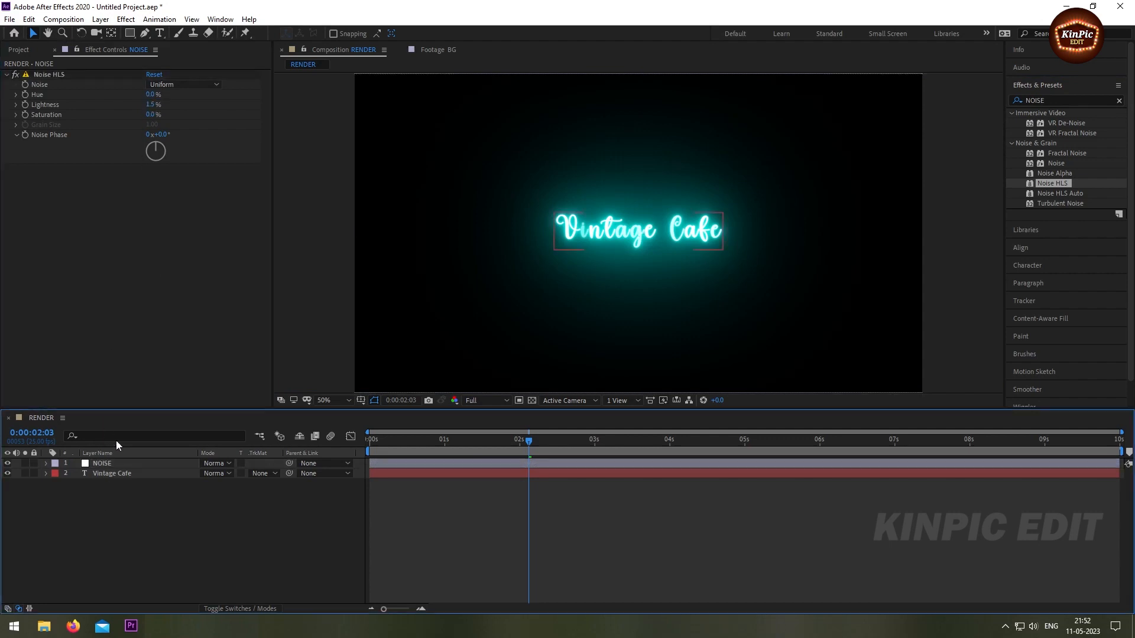
click(133, 37)
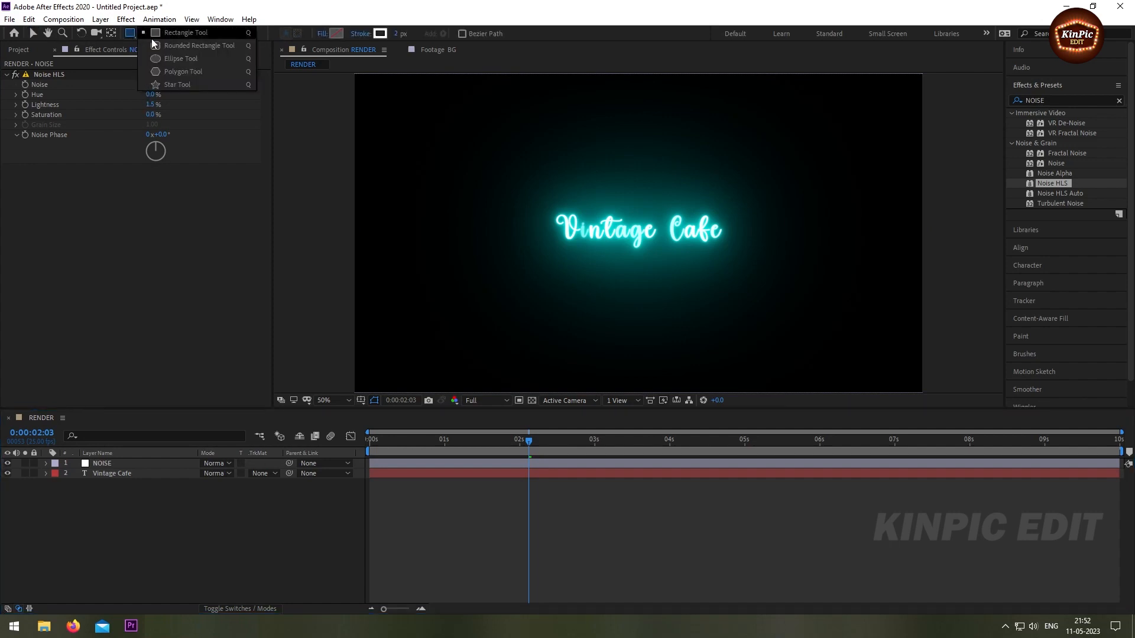
click(170, 58)
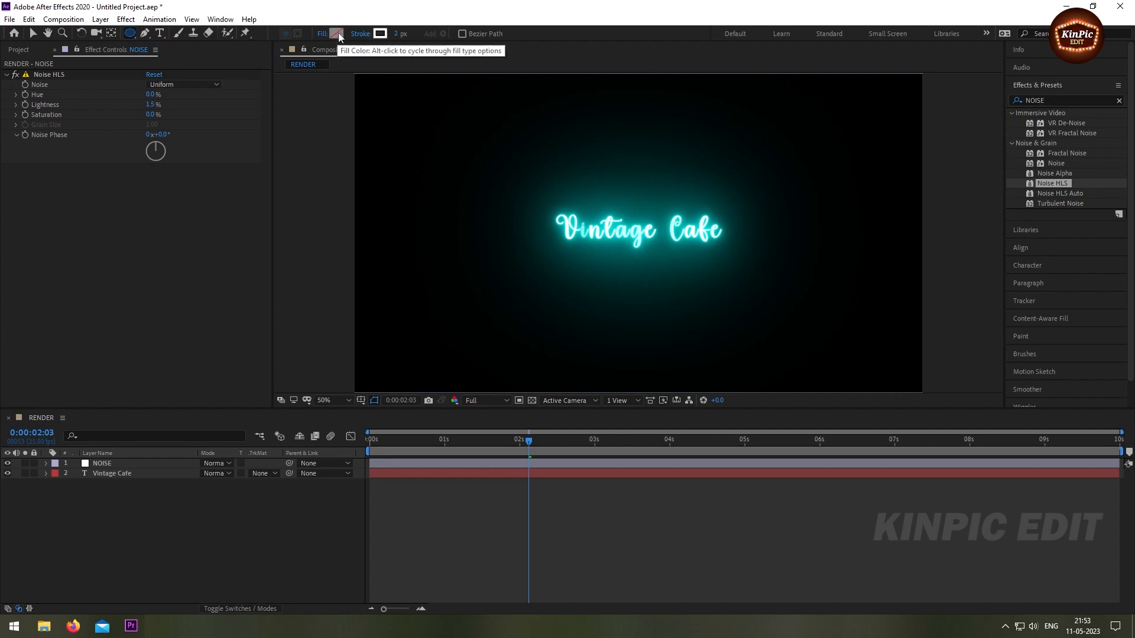
click(323, 33)
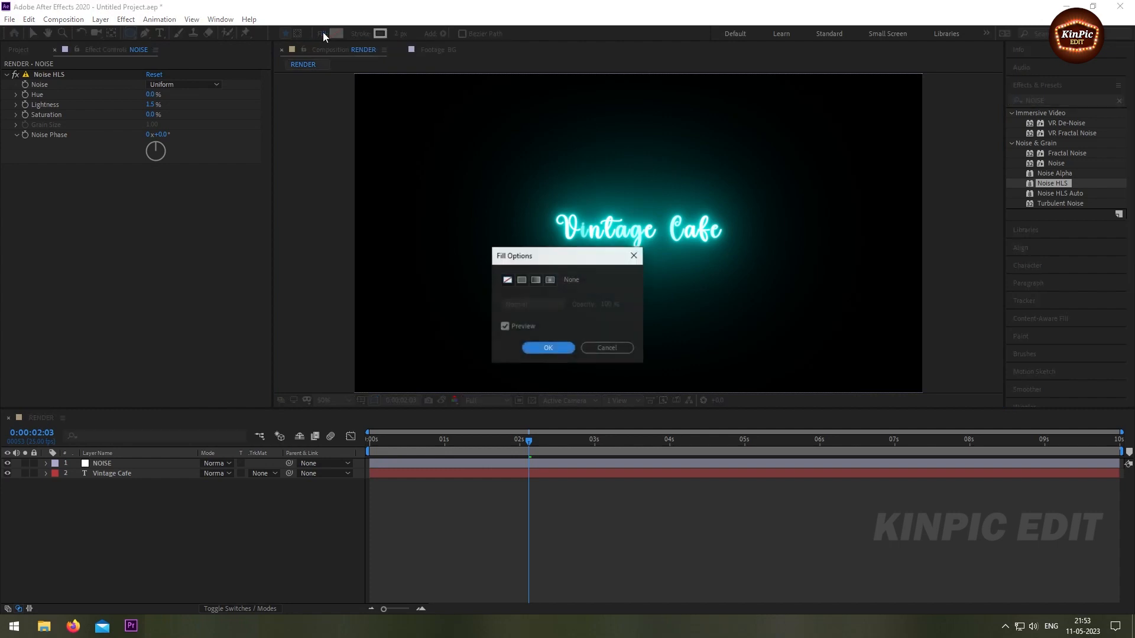
click(507, 280)
click(548, 348)
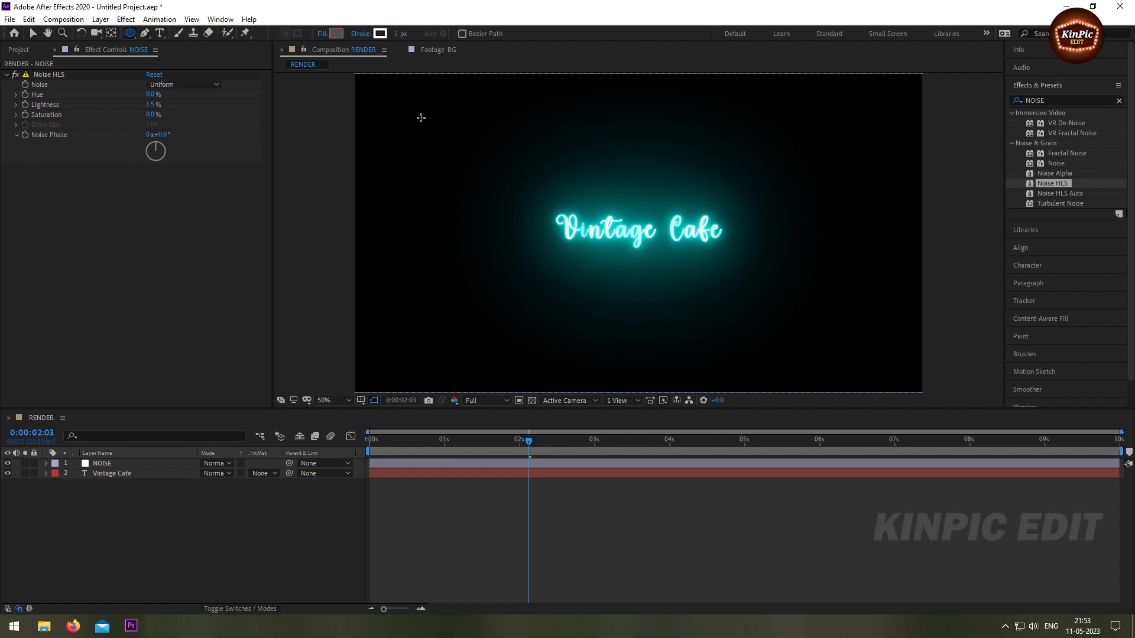
Set the ellipse's stroke color to white (FFFFFF) and its stroke width to 3 px.
click(384, 36)
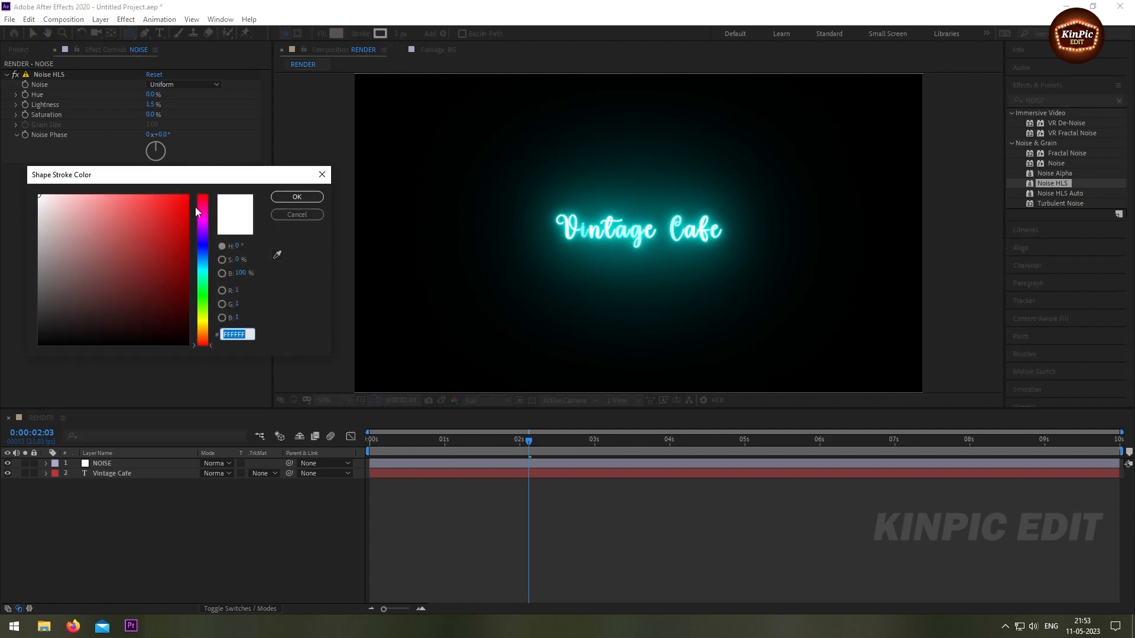
click(297, 196)
click(399, 34)
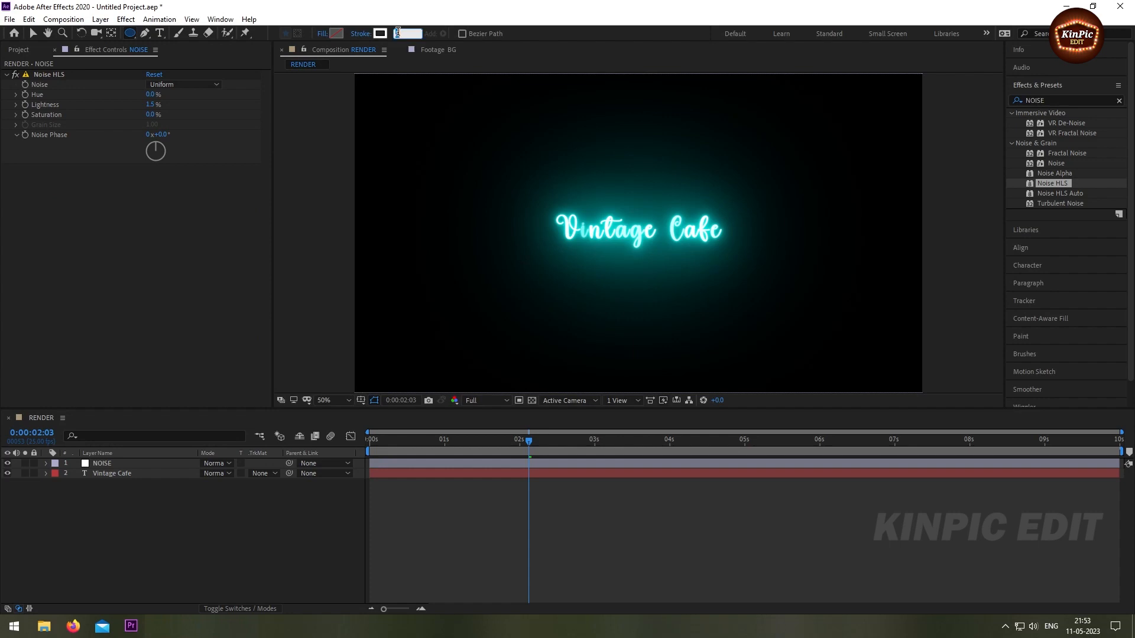
text(3)
key(Return)
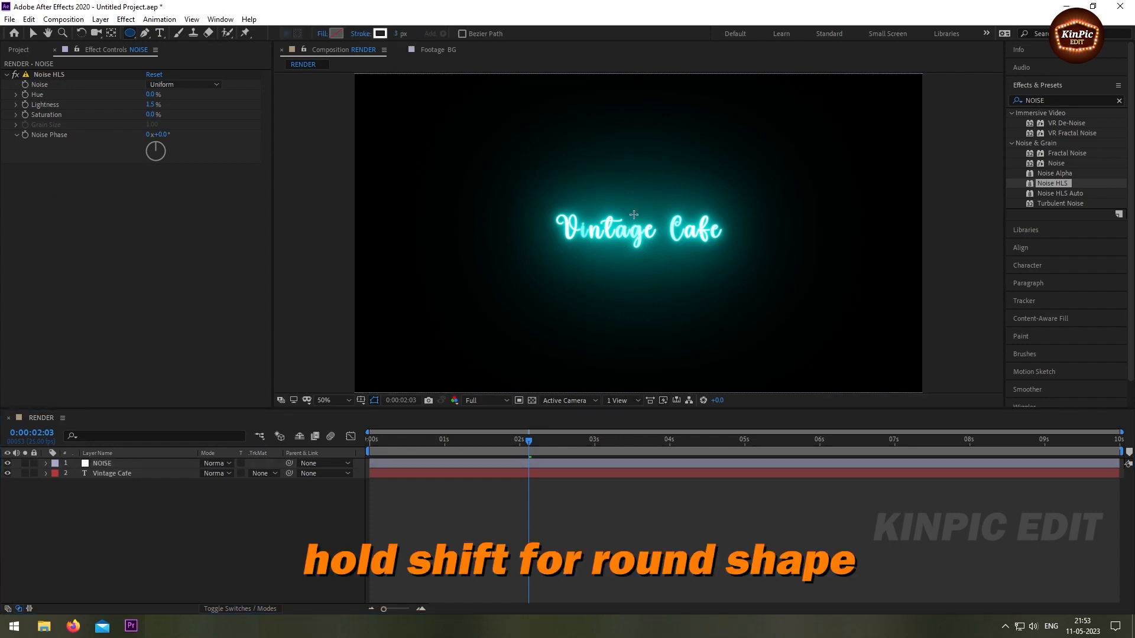
Draw a perfectly round ellipse and move it so it is centred behind the Vintage Cafe text.
mouse_move(631, 211)
mouse_down()
mouse_move(662, 259)
mouse_move(772, 325)
mouse_up()
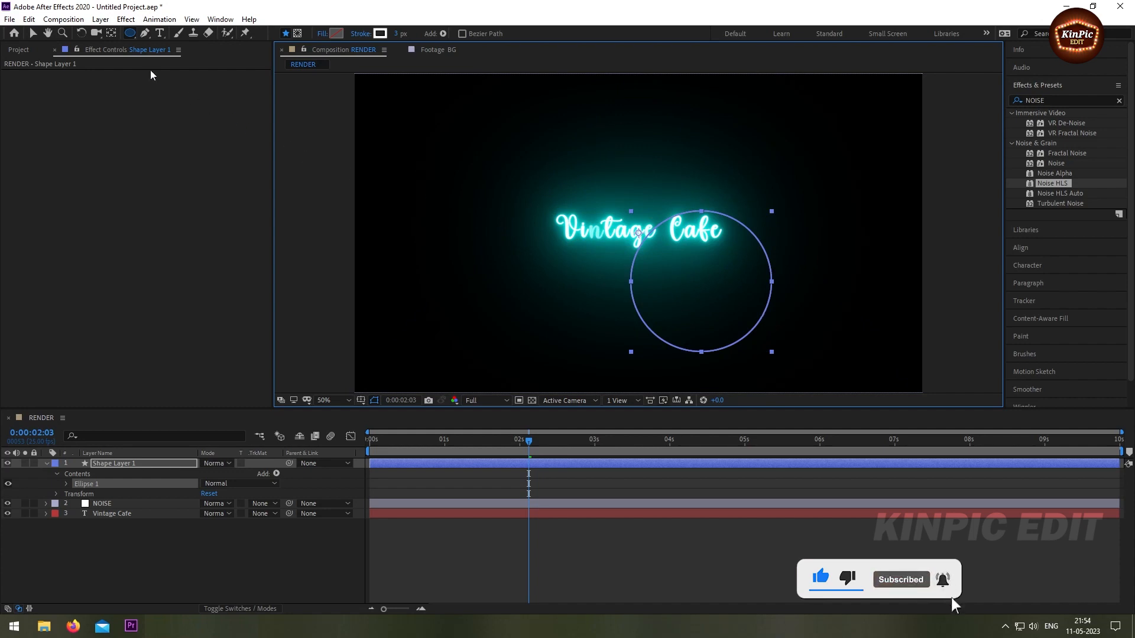
click(33, 33)
drag(703, 296, 672, 261)
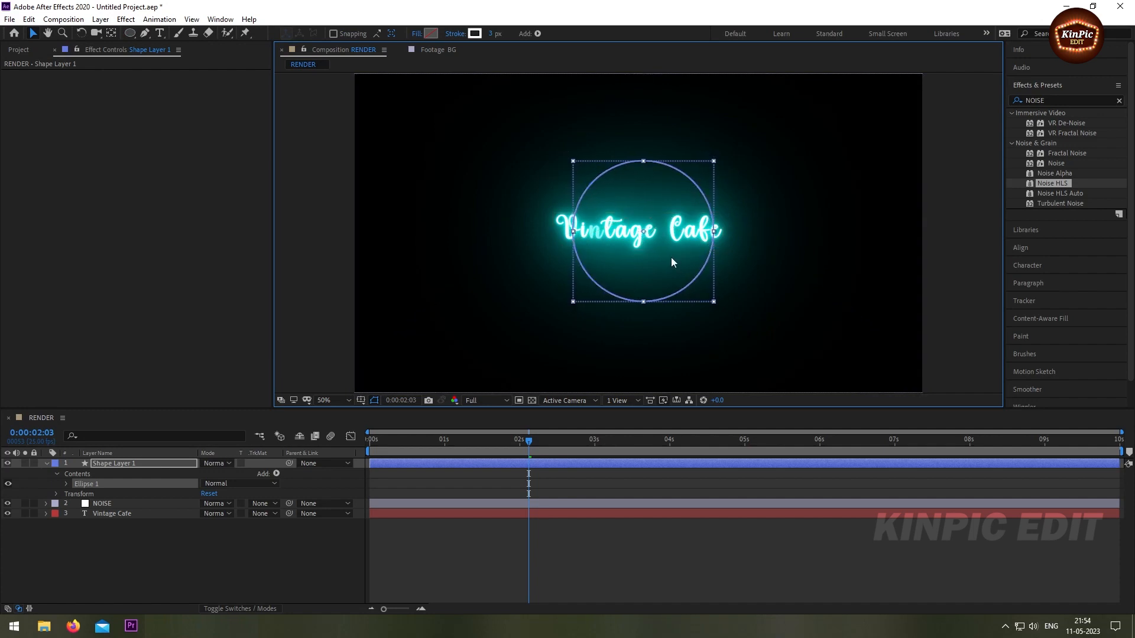
On Shape Layer 1, draw a rectangular mask enclosing the Vintage Cafe text and set the mask to Inverted.
click(140, 464)
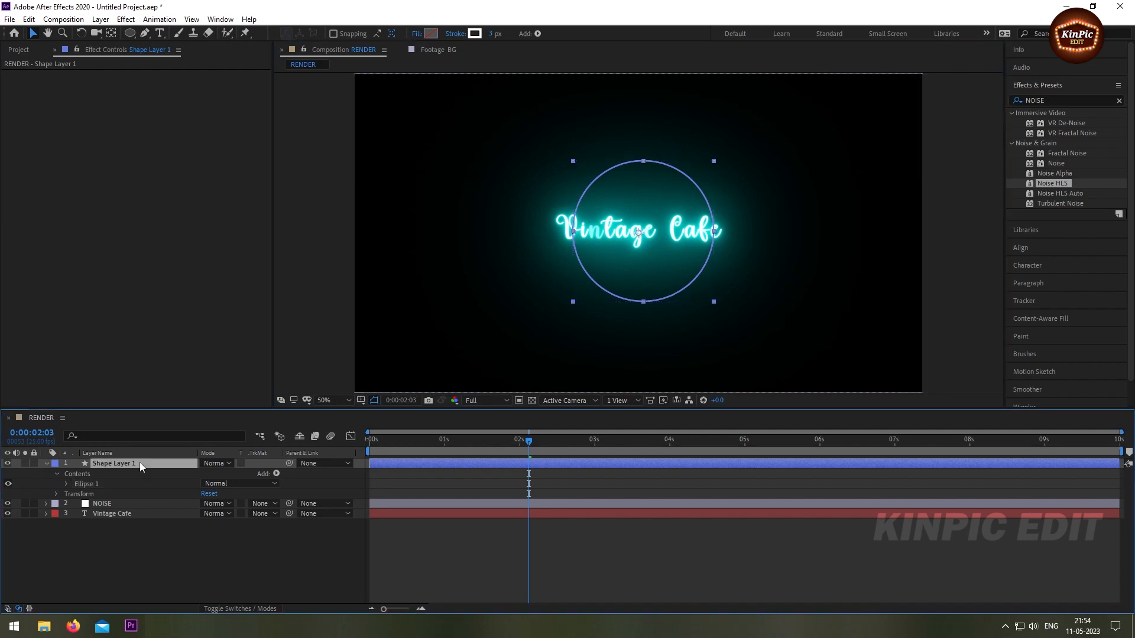
click(134, 37)
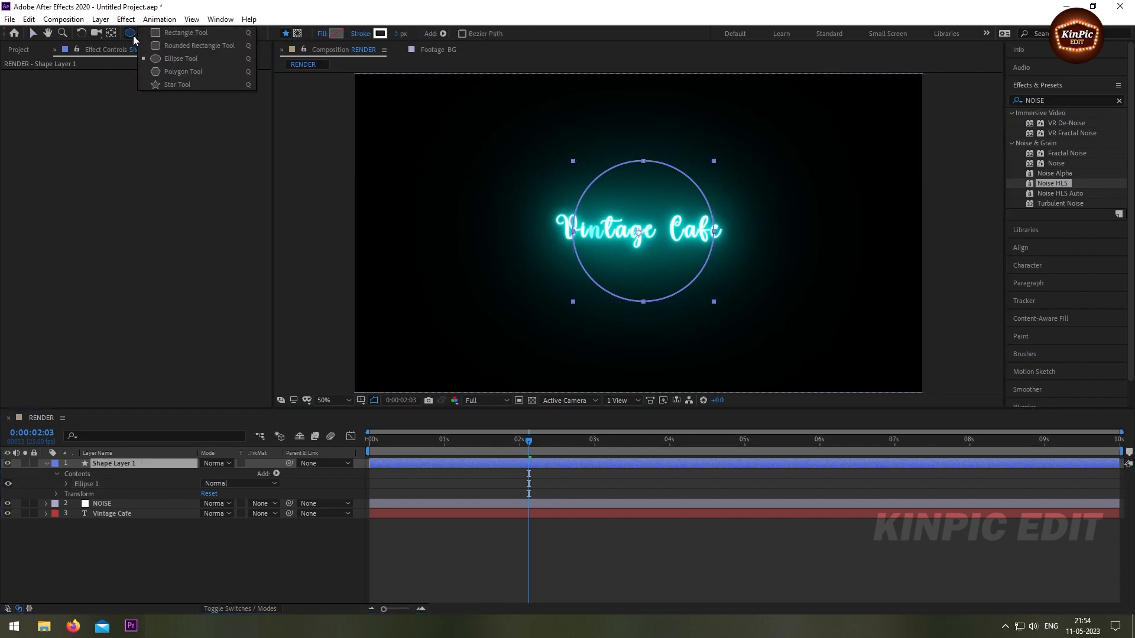
click(206, 31)
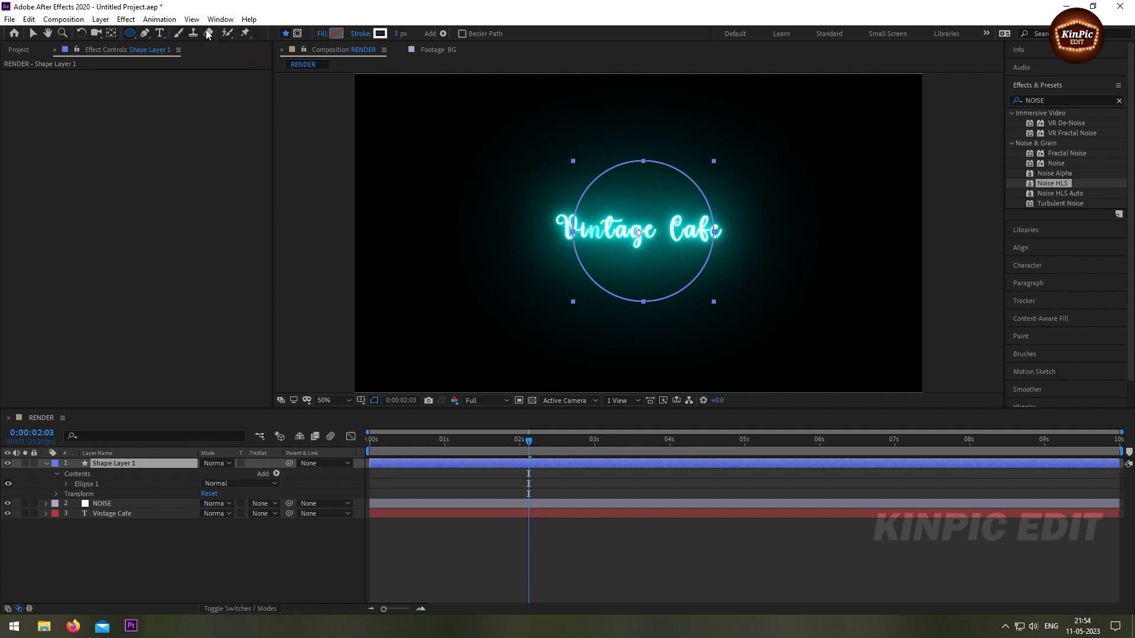
click(297, 35)
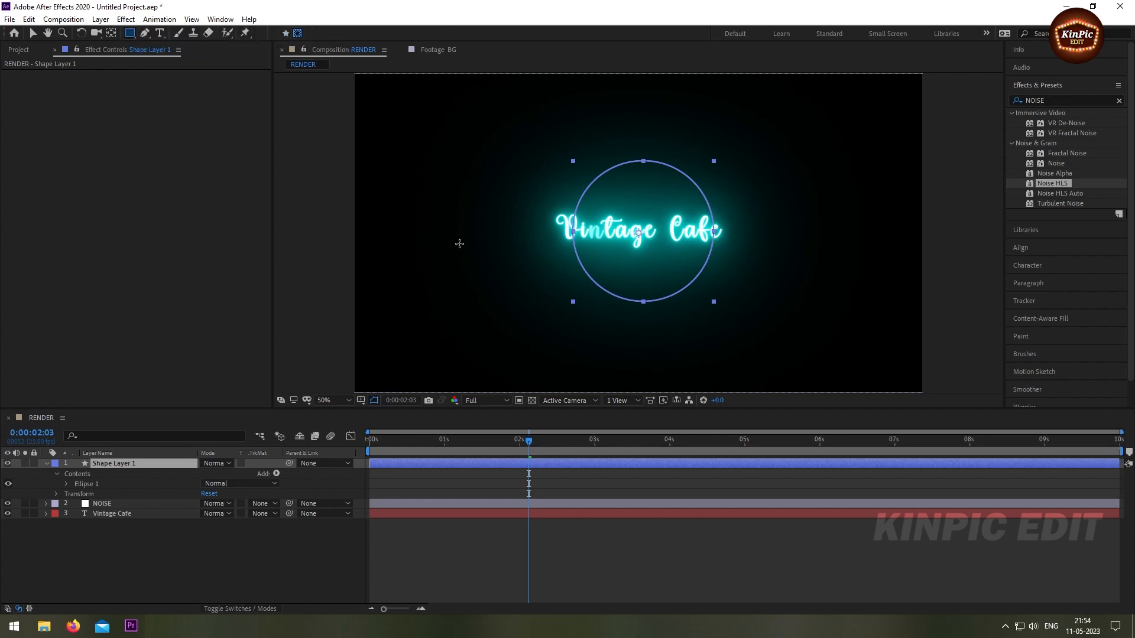
drag(551, 208, 740, 246)
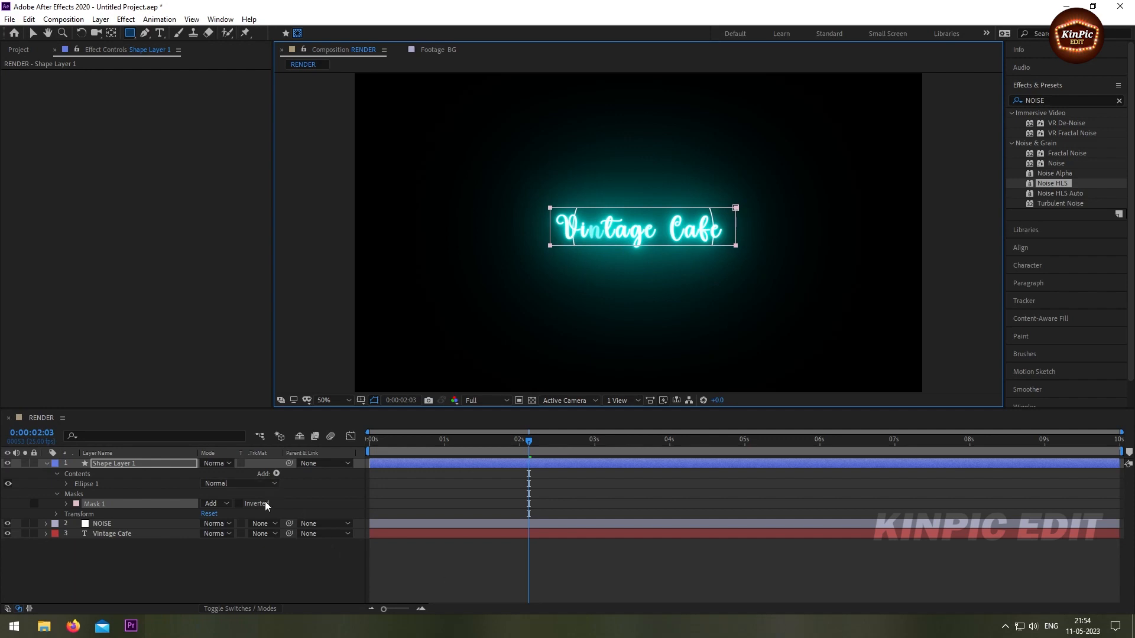
click(239, 505)
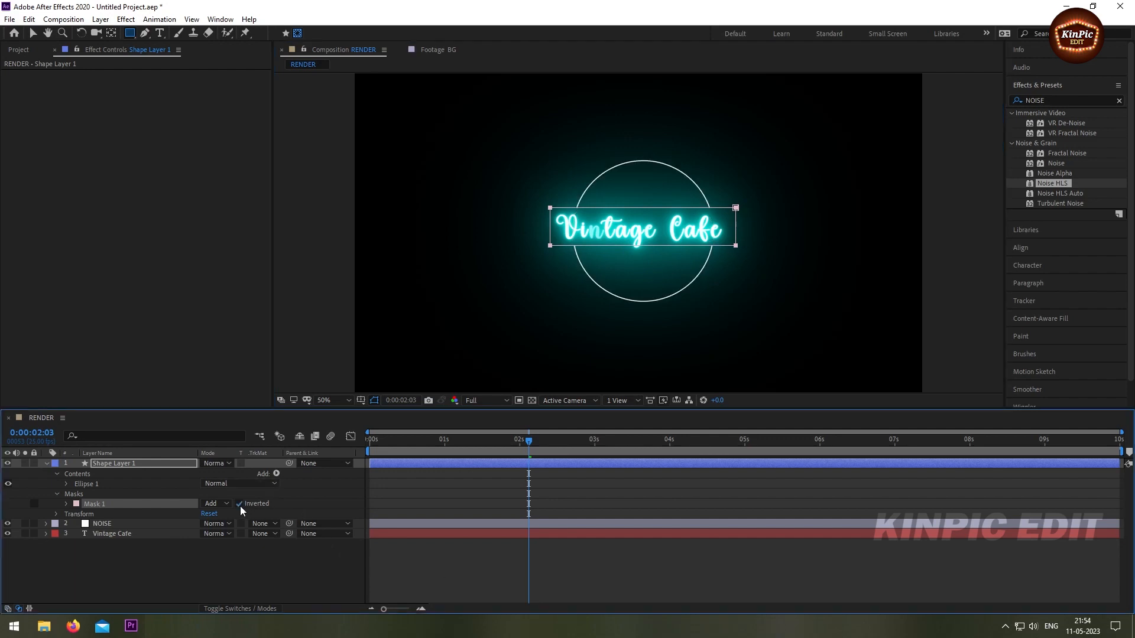
click(47, 464)
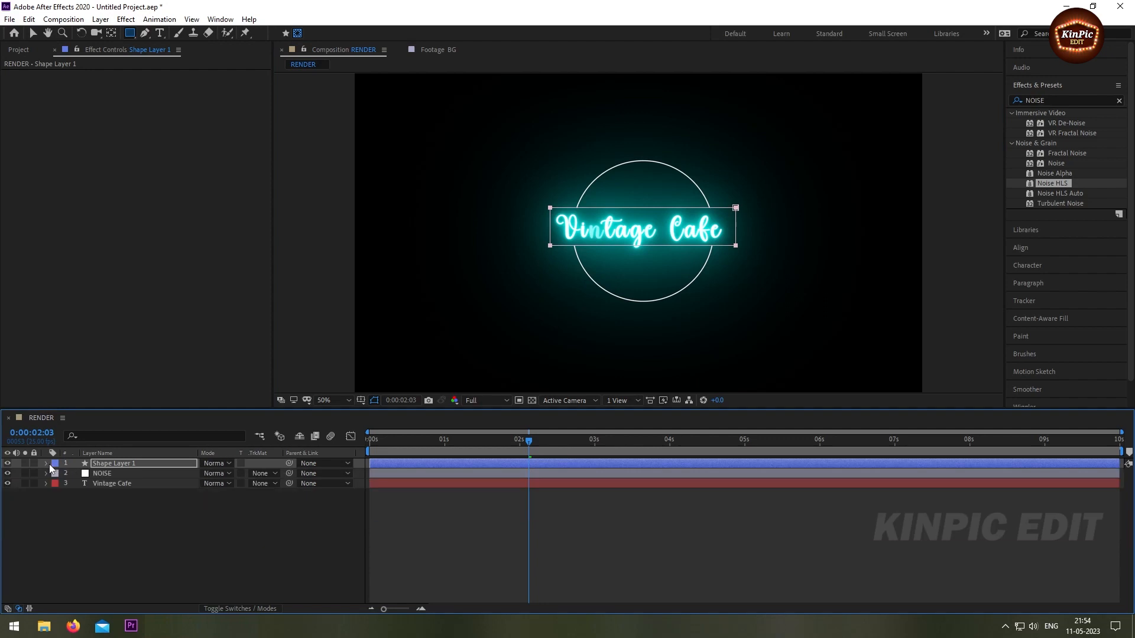
click(91, 501)
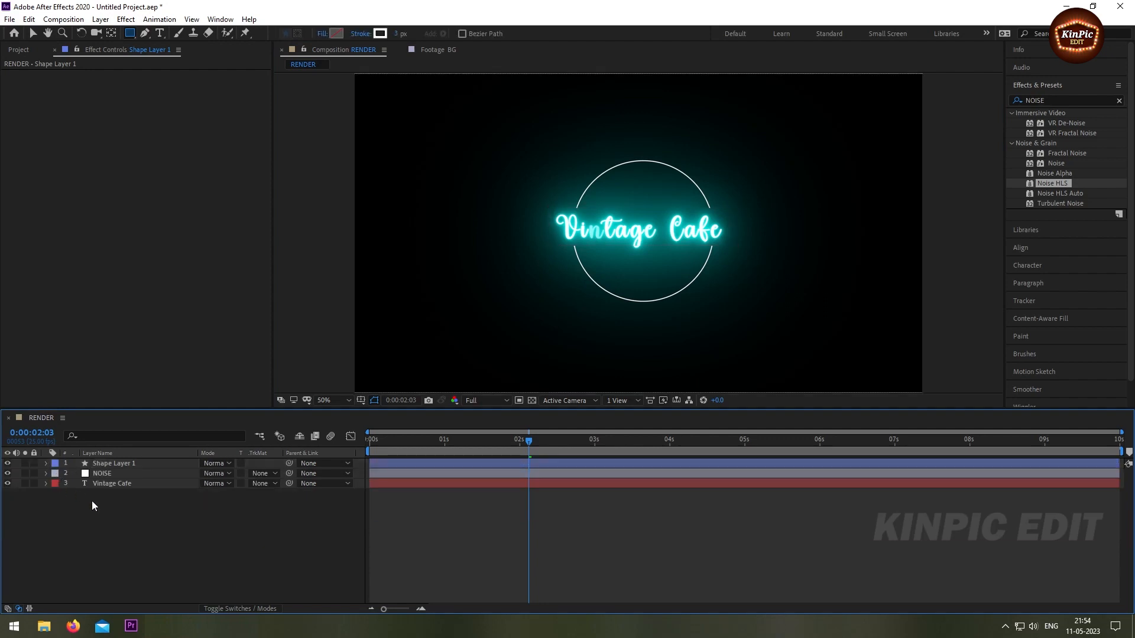
Copy all six Drop Shadow effects from the Vintage Cafe layer onto Shape Layer 1 and collapse their settings.
click(117, 485)
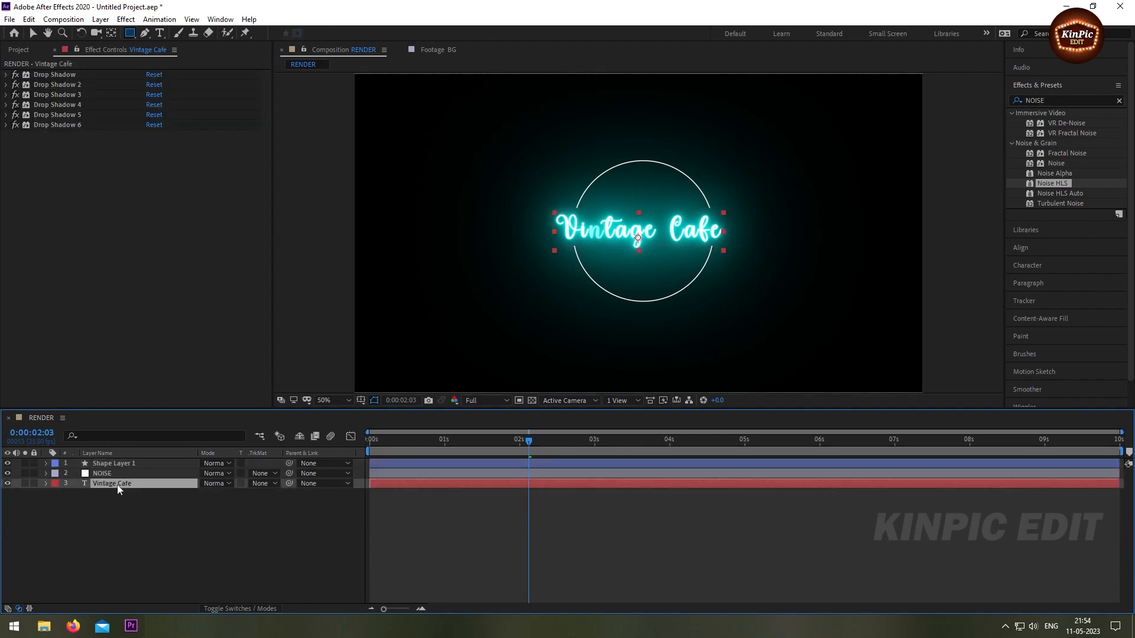
click(51, 73)
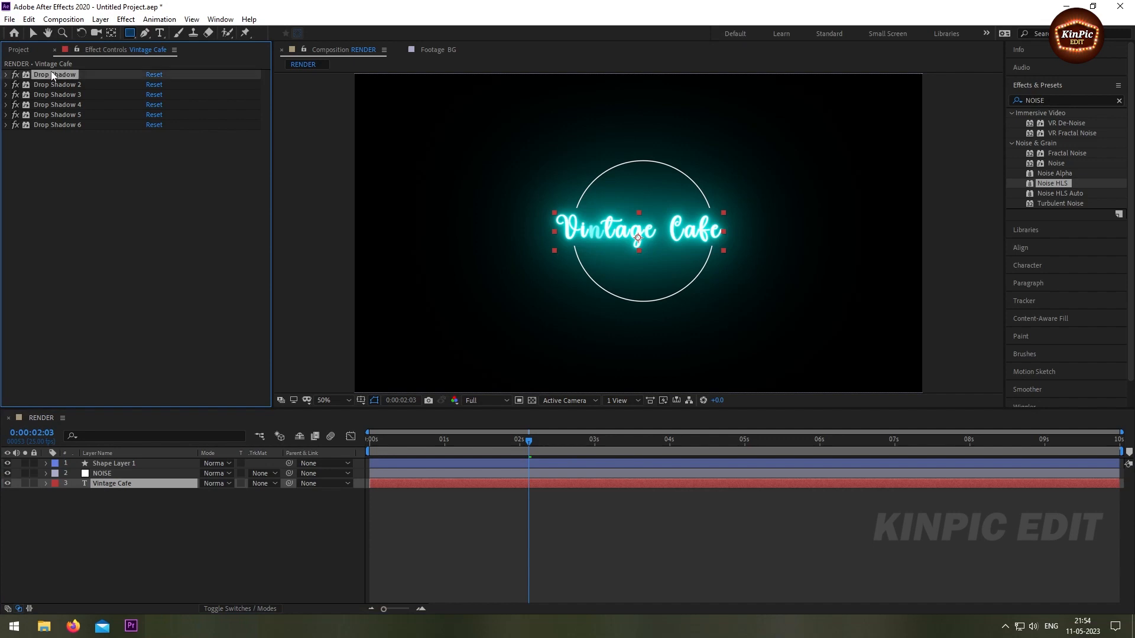
shift+click(55, 125)
key(ctrl+c)
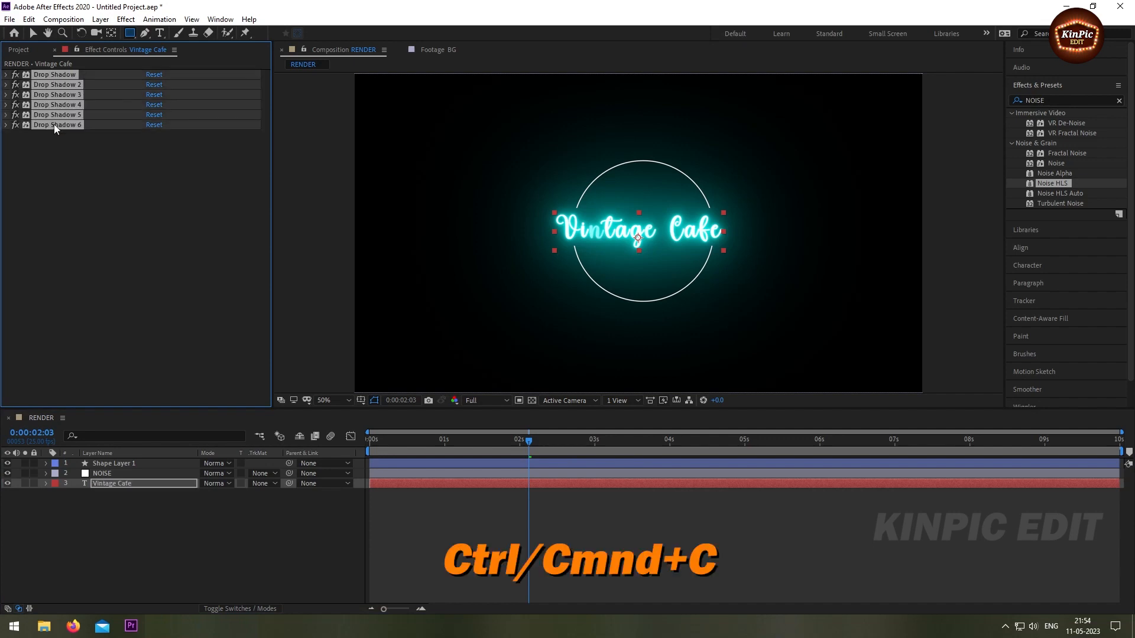
click(114, 463)
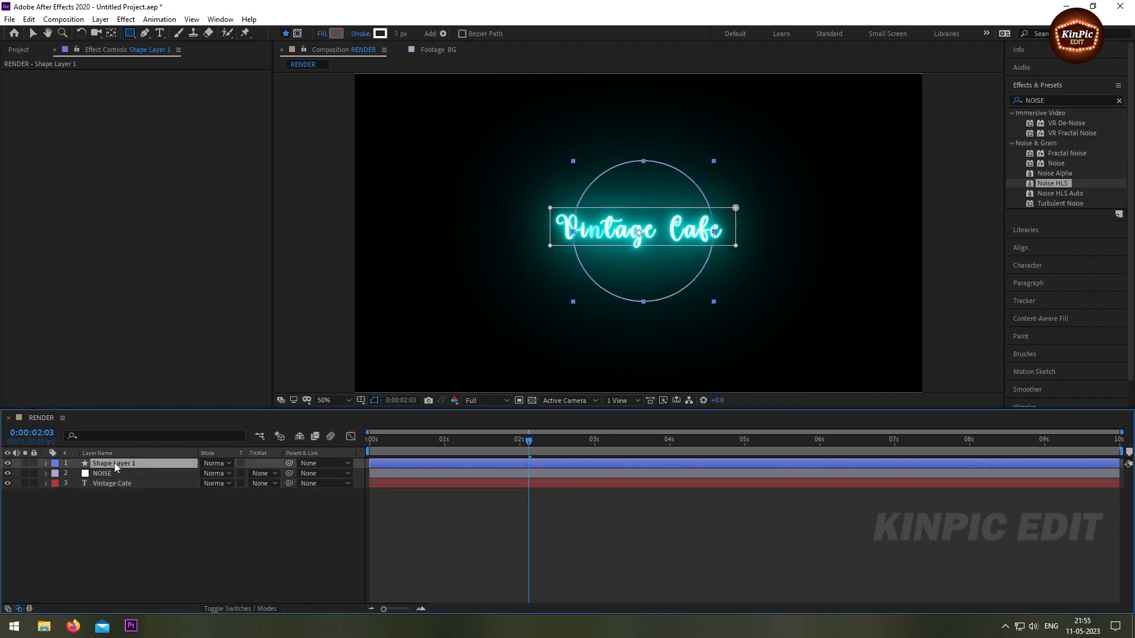
key(ctrl+v)
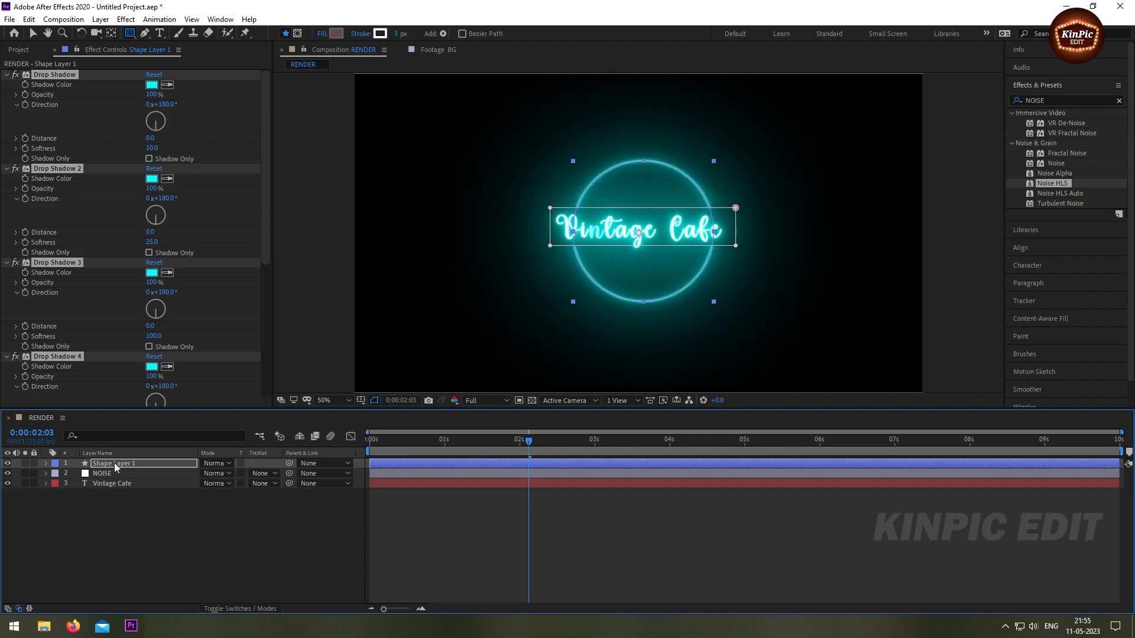
ctrl+click(7, 76)
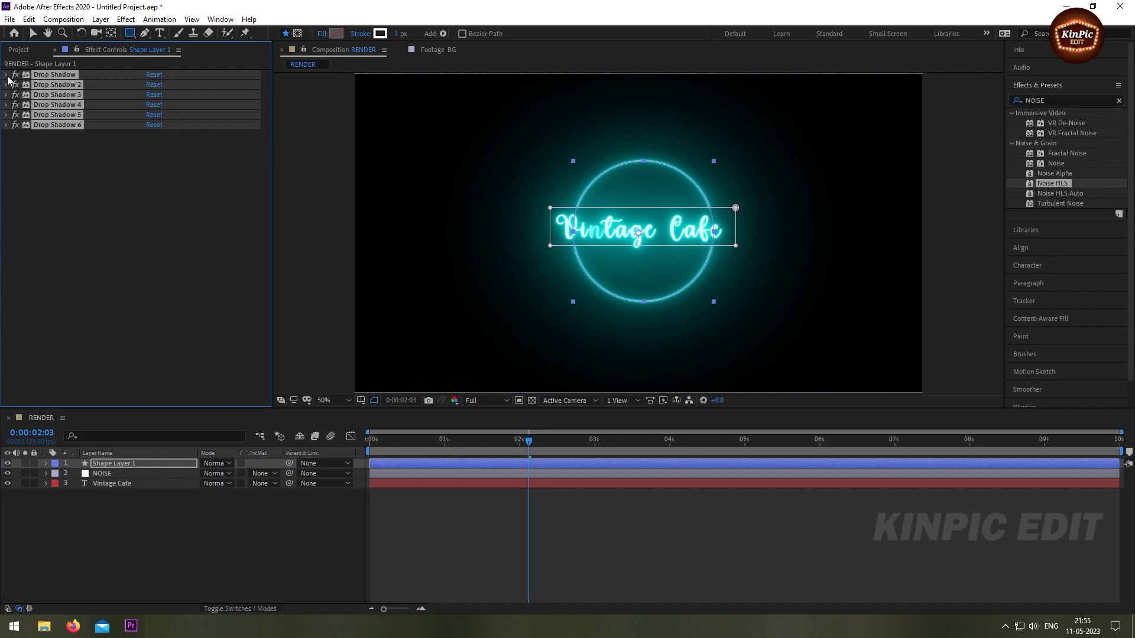
click(166, 503)
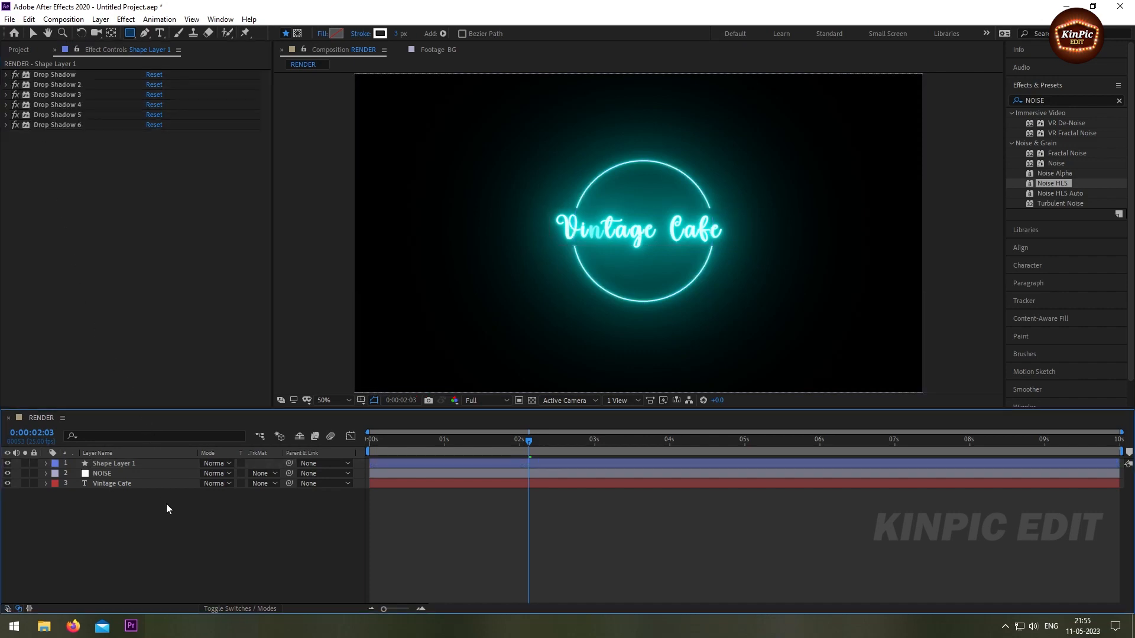
Set Shape Layer 1's Opacity to 0% at 0:00:00:00 and start keyframing it there.
click(127, 466)
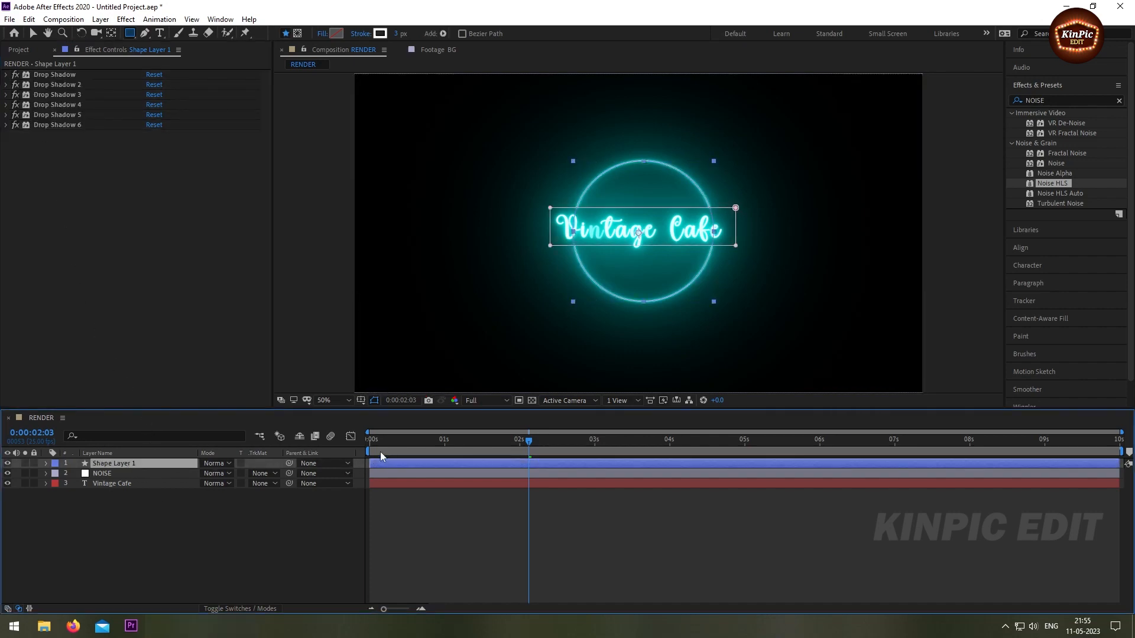
drag(403, 439, 361, 448)
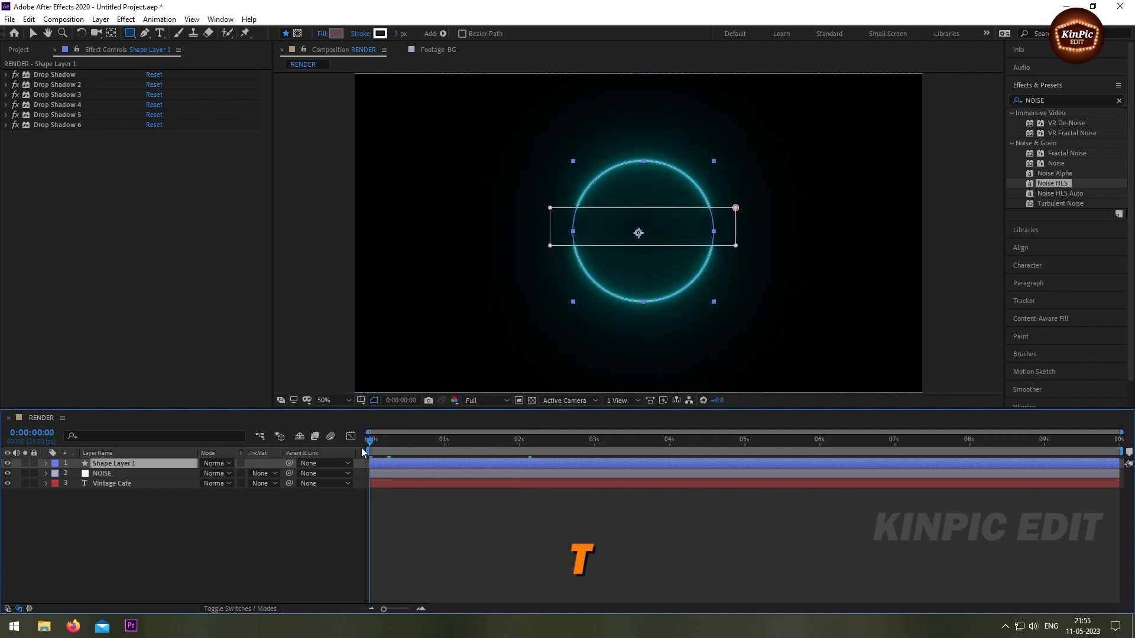
key(t)
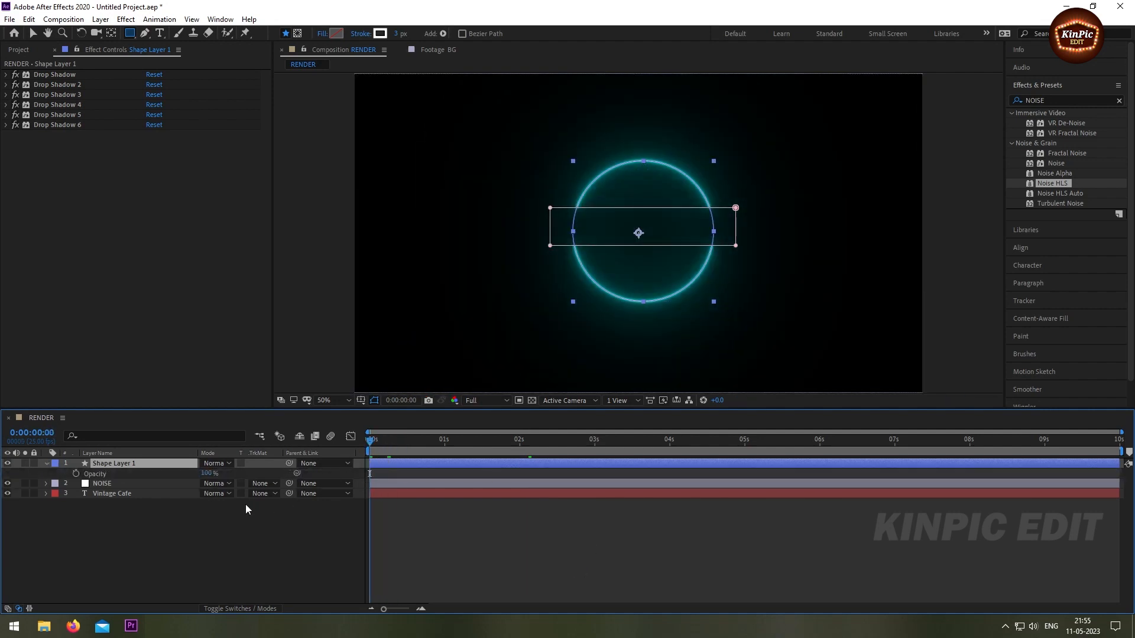
drag(208, 478, 148, 478)
click(75, 474)
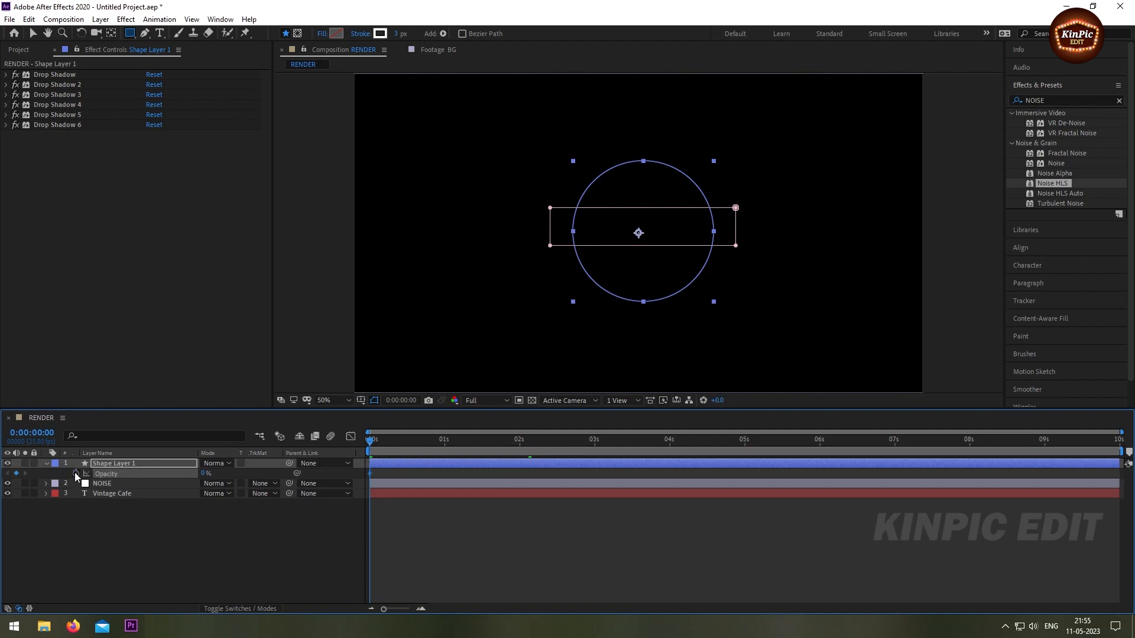
Advancing two frames each time, keyframe Shape Layer 1's Opacity at 20% and 40%.
click(329, 524)
key(Page_Down)
key(Page_Down)
click(226, 472)
click(204, 474)
text(20)
key(Return)
key(Page_Down)
key(Page_Down)
click(204, 474)
text(40)
key(Return)
Continue Shape Layer 1's Opacity keyframes at two-frame intervals with 60%, 80% and 100%, ending at 0:00:00:10.
key(Page_Down)
key(Page_Down)
click(204, 473)
text(60)
key(Return)
key(Page_Down)
key(Page_Down)
click(204, 474)
text(80)
key(Return)
key(Page_Down)
key(Page_Down)
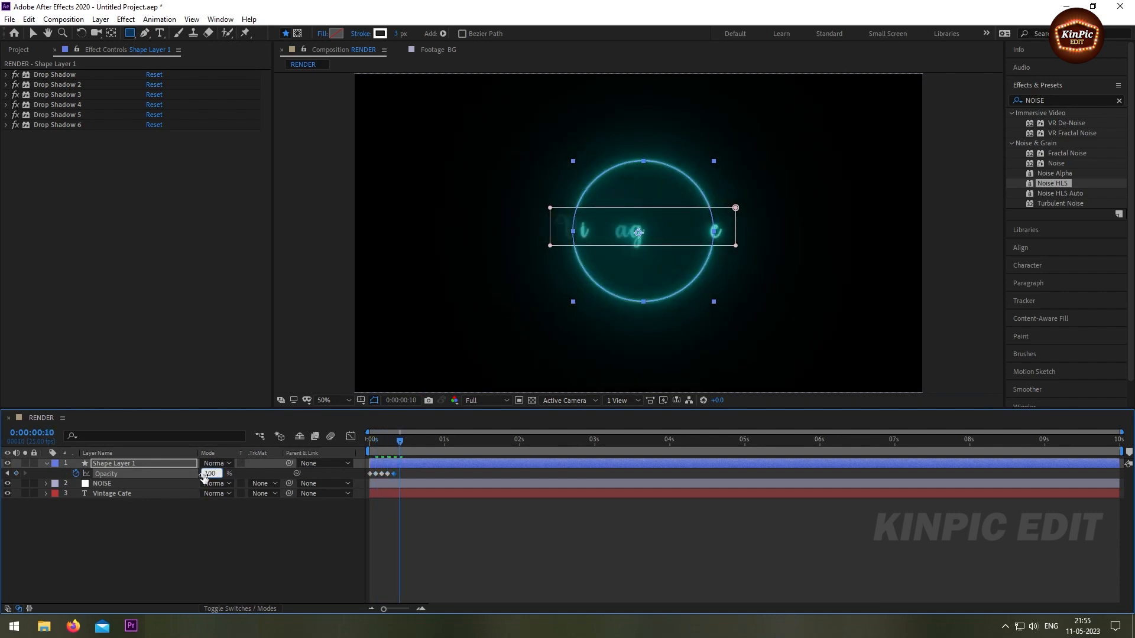
click(204, 475)
text(100)
key(Return)
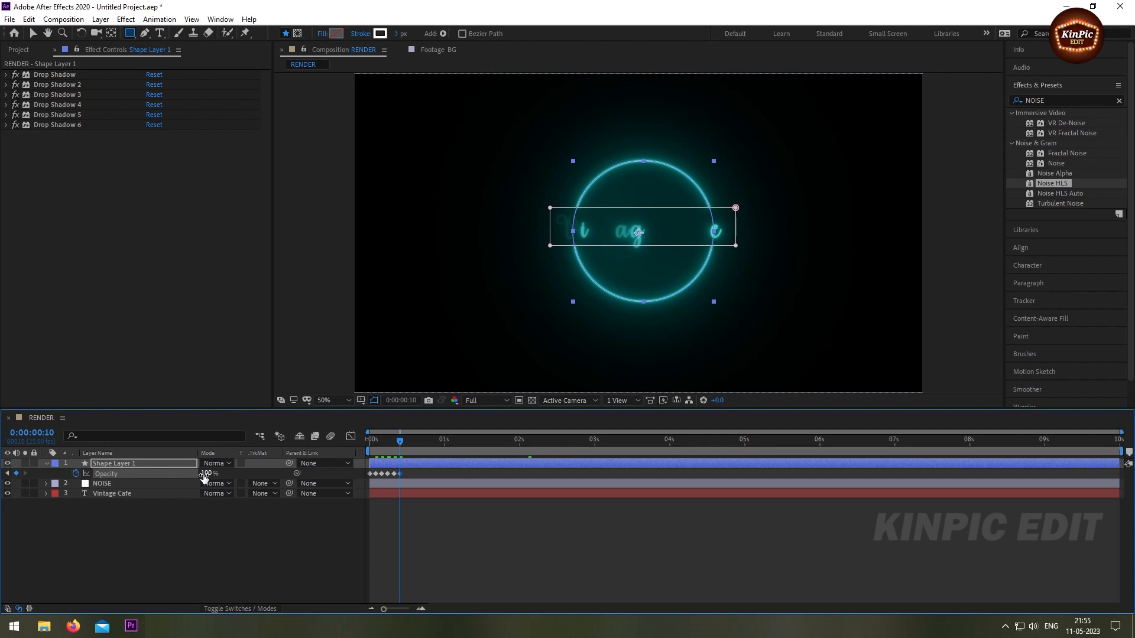
Add a flicker to Shape Layer 1 with Opacity keyframes of 50% two frames on and 100% at 0:00:00:14.
key(Page_Down)
key(Page_Down)
click(203, 474)
text(50)
key(Return)
key(Page_Down)
key(Page_Down)
click(204, 474)
text(100)
key(Return)
Apply Easy Ease to all of Shape Layer 1's Opacity keyframes and collapse the layer.
drag(422, 474, 360, 481)
key(F9)
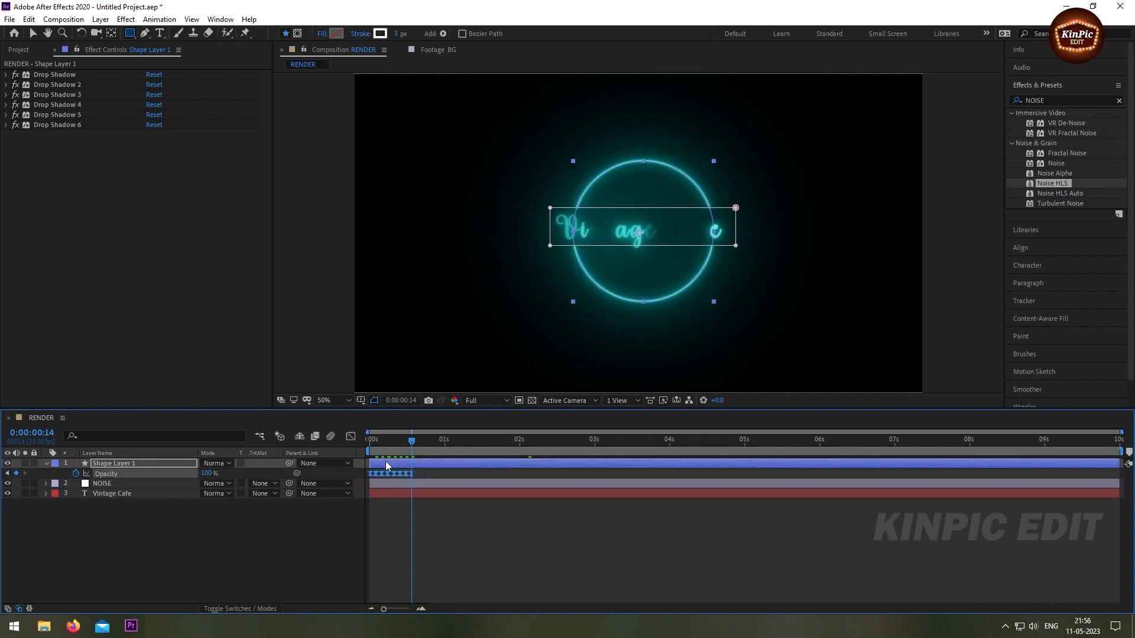
click(46, 463)
Preview the animation from the start and end the work area at 0:00:02:16.
drag(408, 444, 361, 453)
key(space)
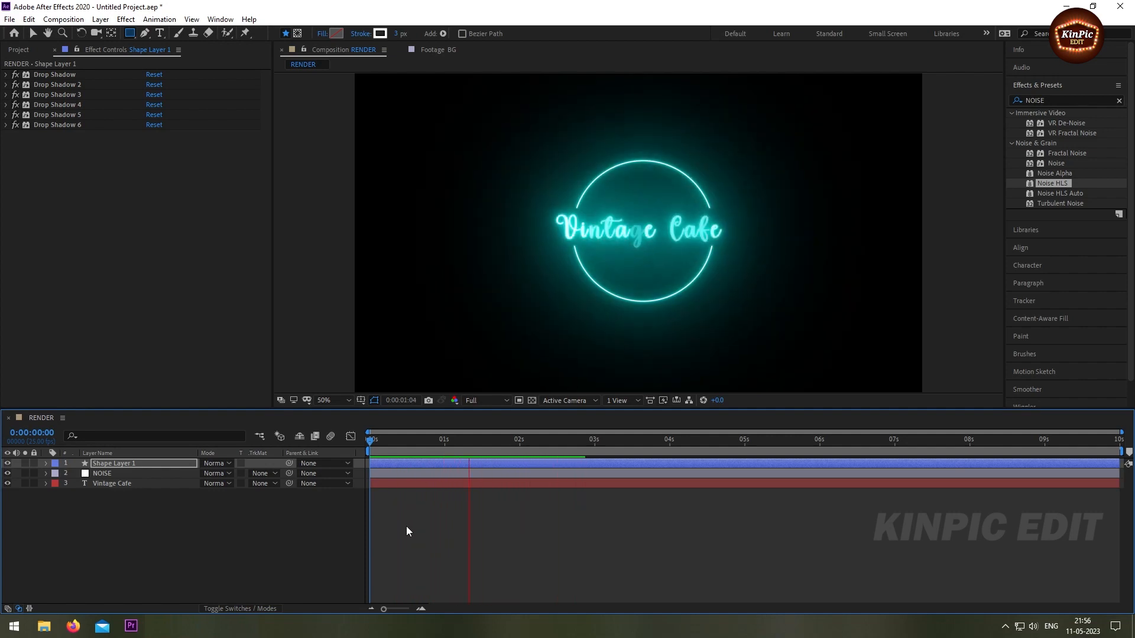
key(space)
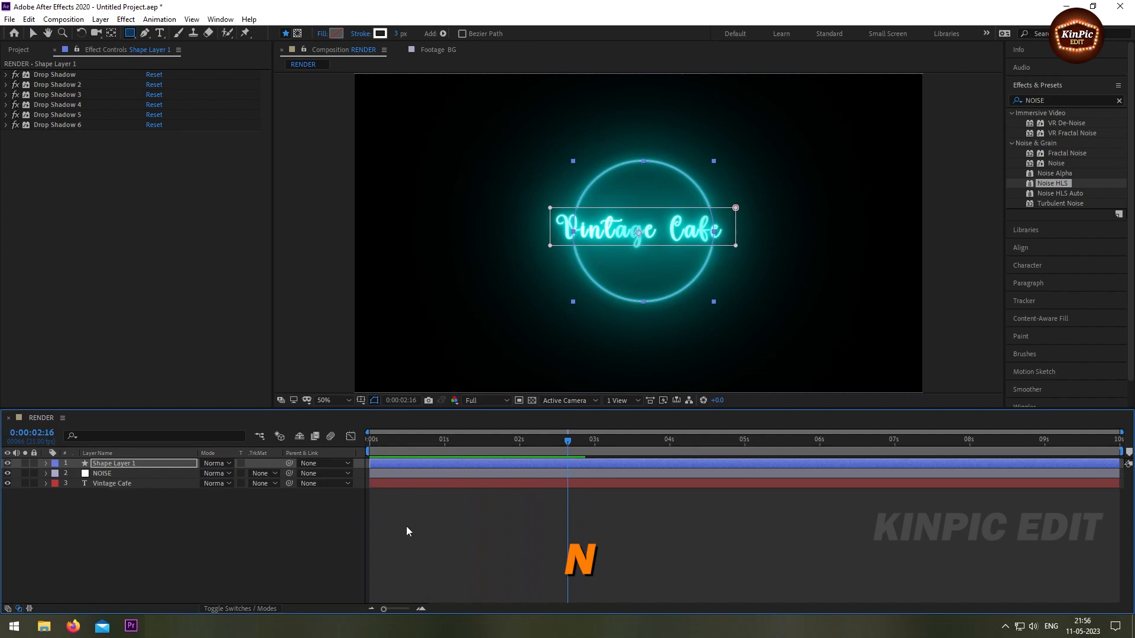
key(n)
key(space)
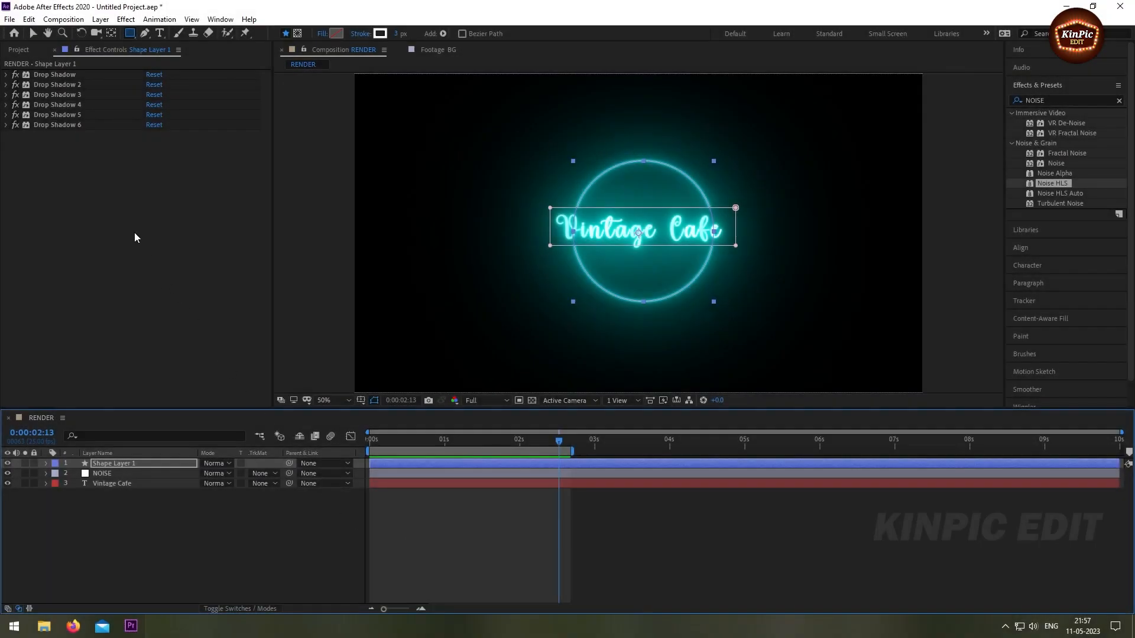
Add the BG image from the project to the RENDER composition beneath the Vintage Cafe layer.
click(18, 50)
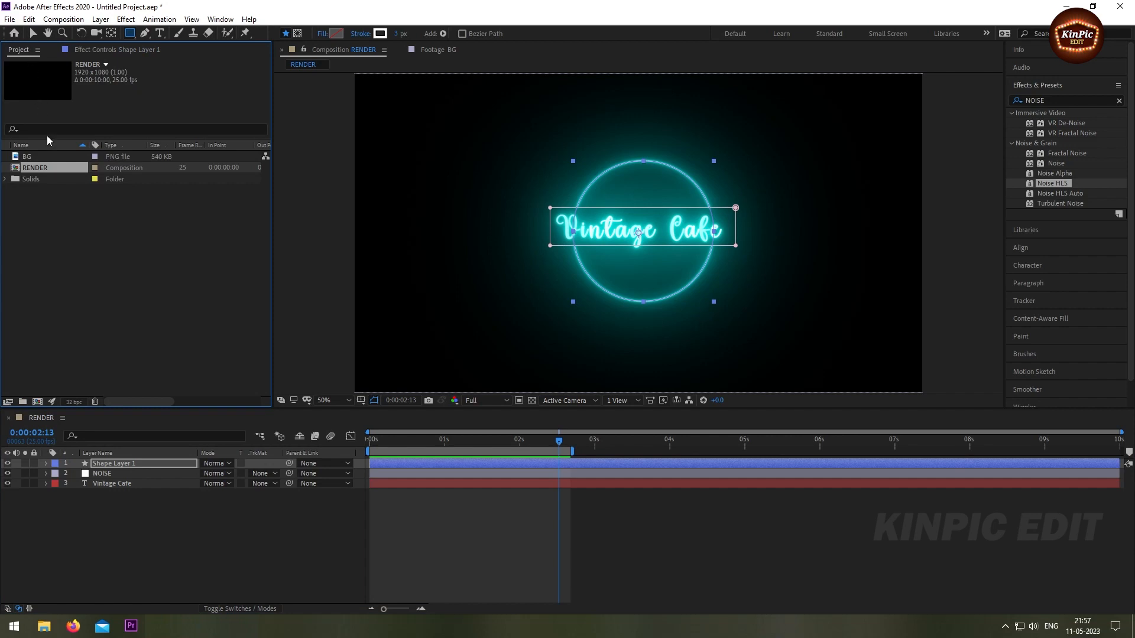
click(42, 156)
drag(27, 156, 87, 499)
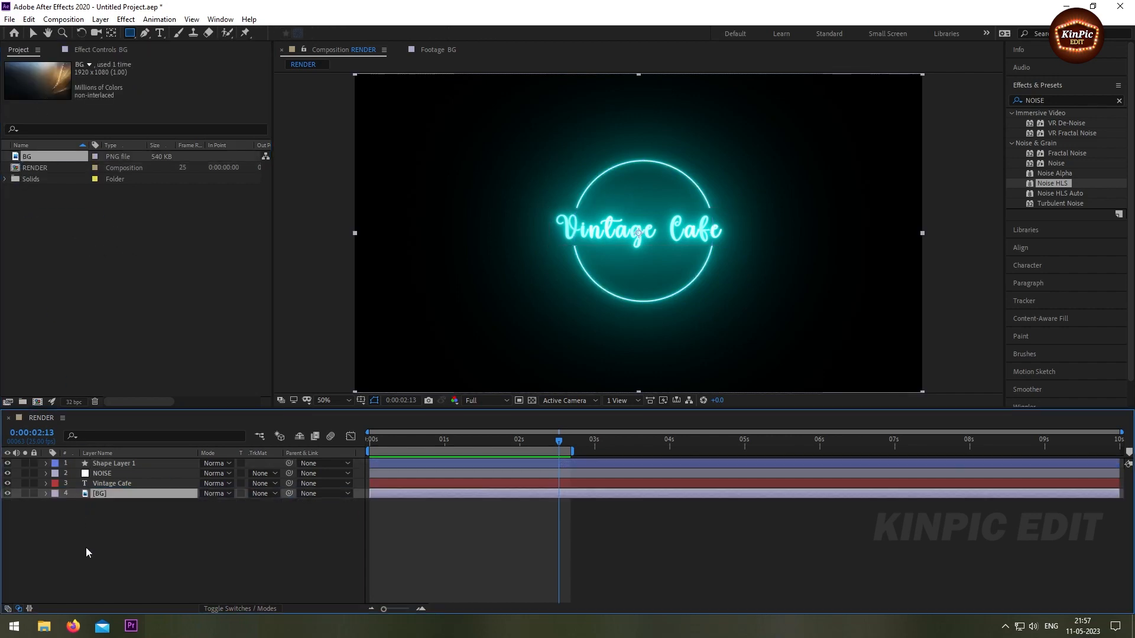
key(v)
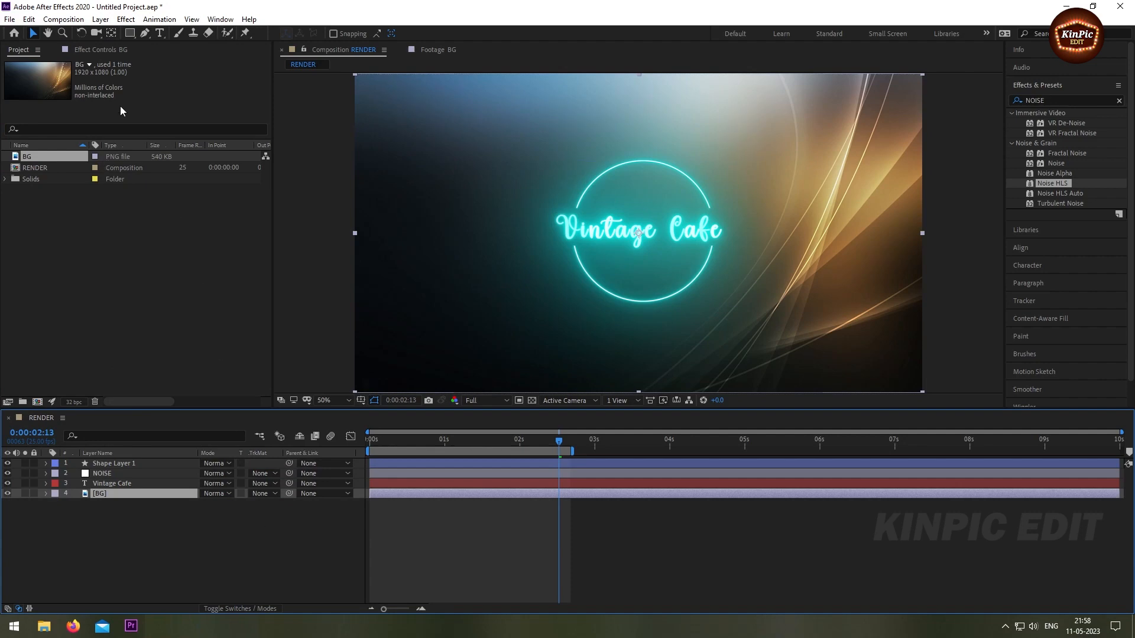
Create a 1920 x 1080 px black (000000) solid and place it below the BG layer.
click(99, 19)
mouse_move(126, 33)
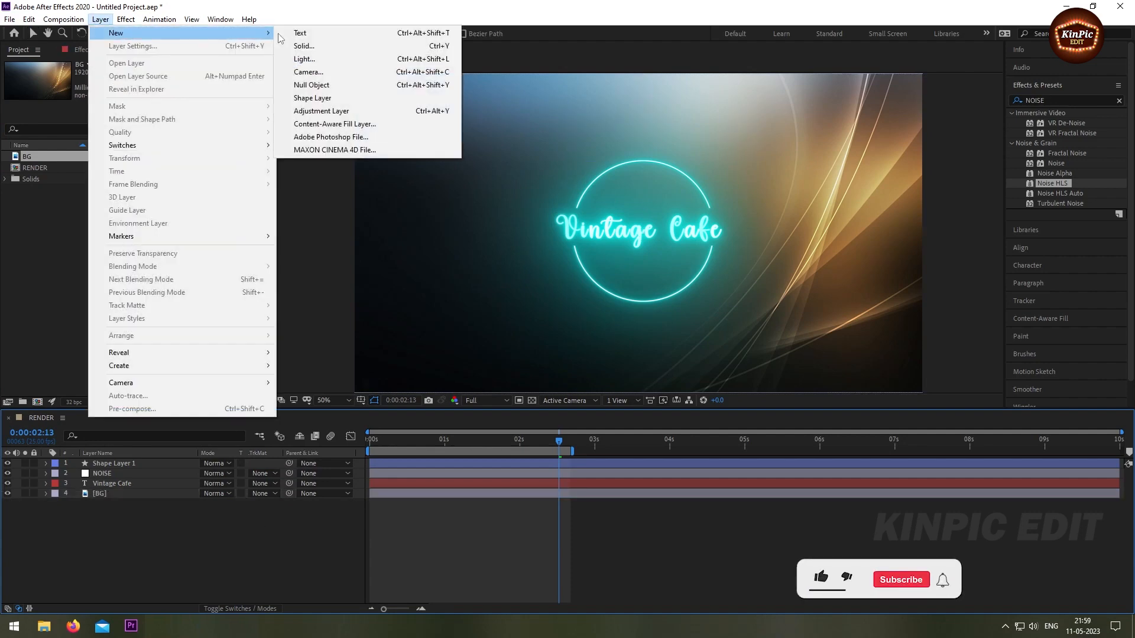
click(339, 45)
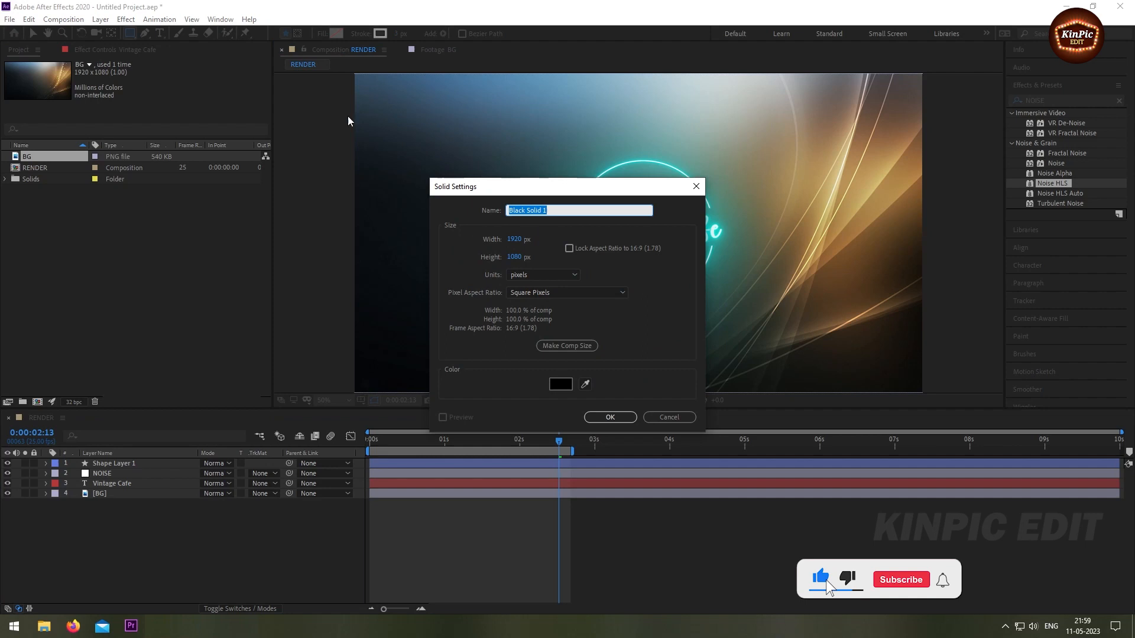
click(561, 385)
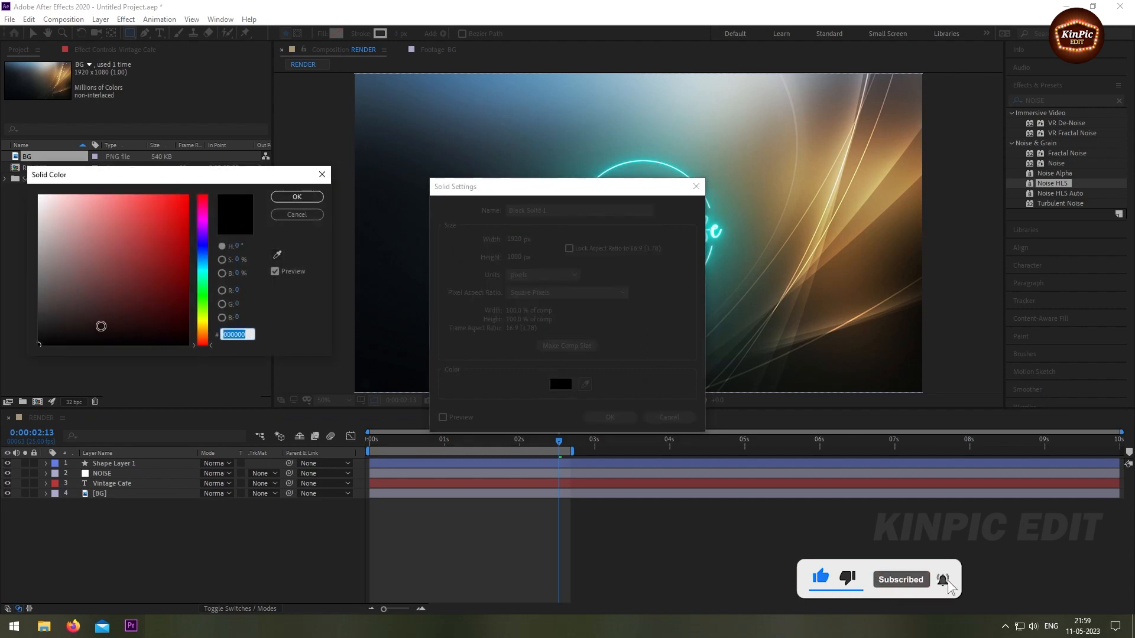
click(317, 201)
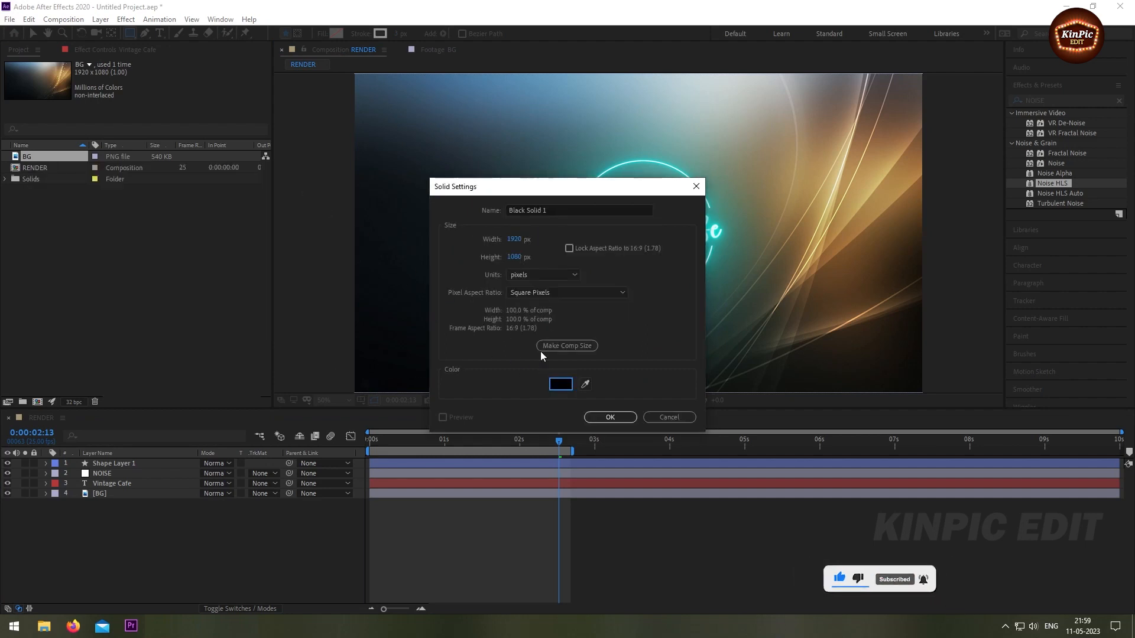
key(Return)
drag(118, 463, 113, 510)
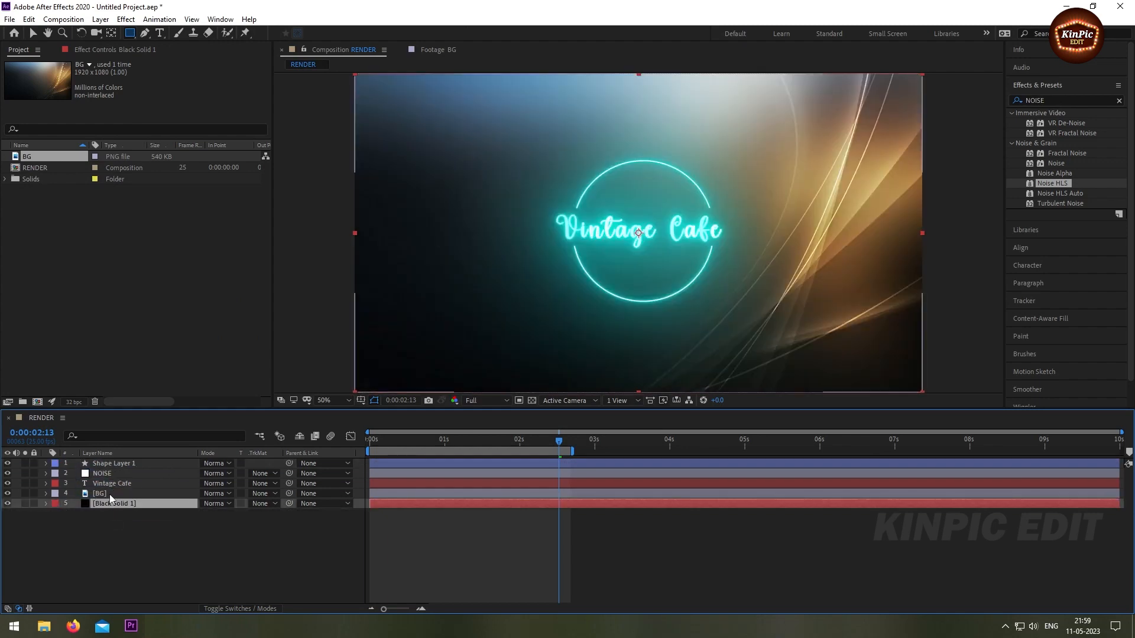
Find the Curves effect and apply it to the BG layer.
click(109, 495)
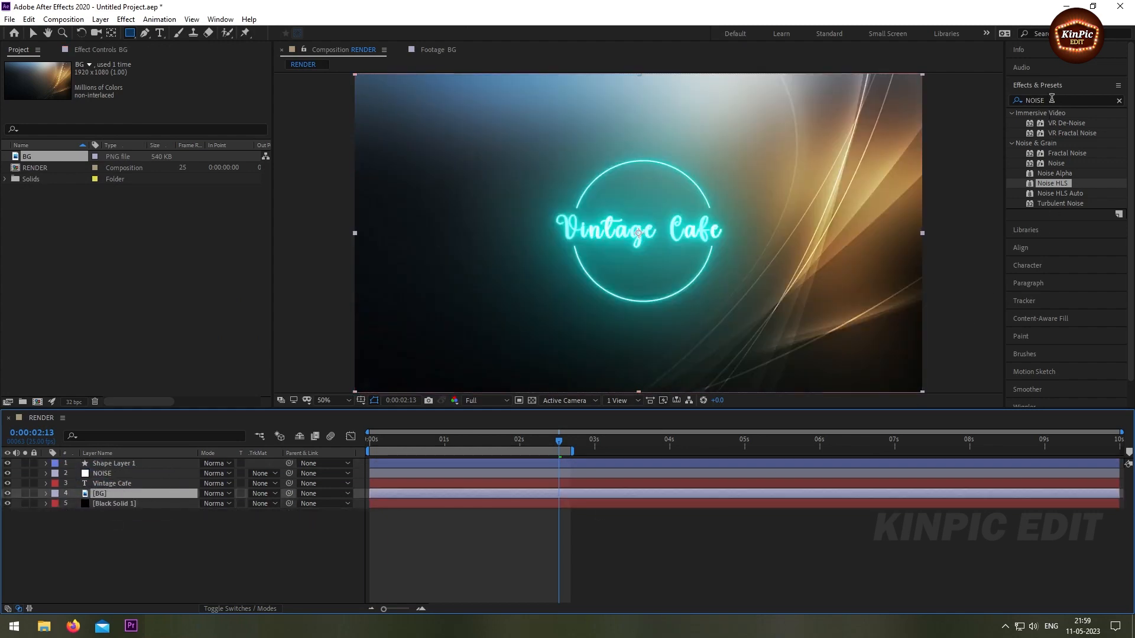
click(1033, 99)
text(c)
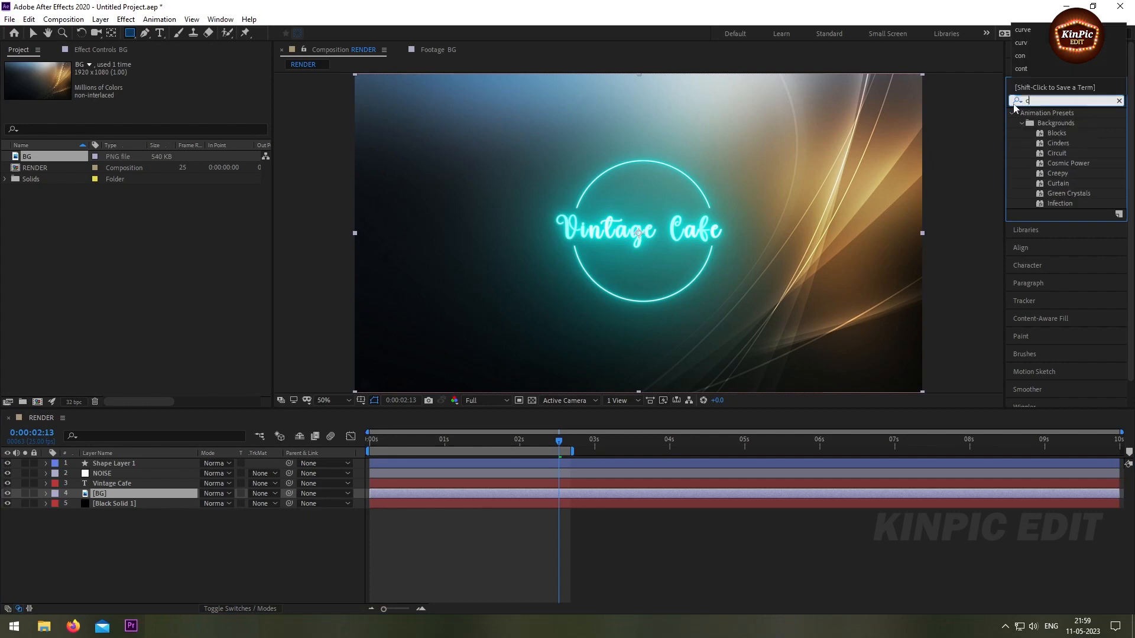
text(urve)
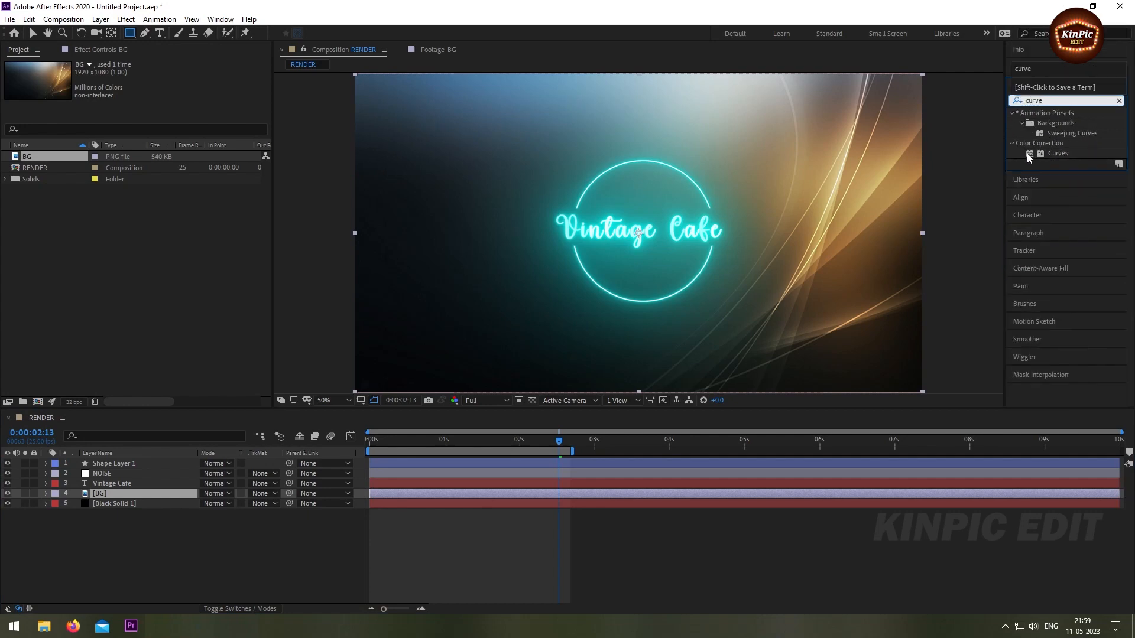
drag(1026, 154, 113, 498)
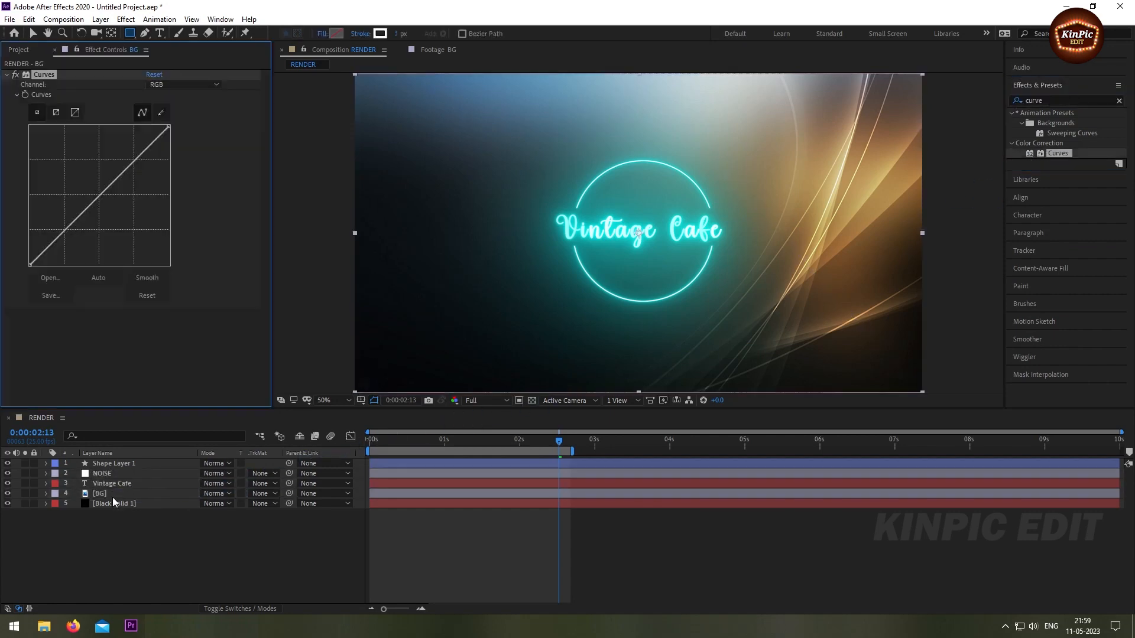
Darken the BG image by lowering the RGB curve's white end to about a quarter and pulling its midpoint down.
drag(169, 127, 168, 232)
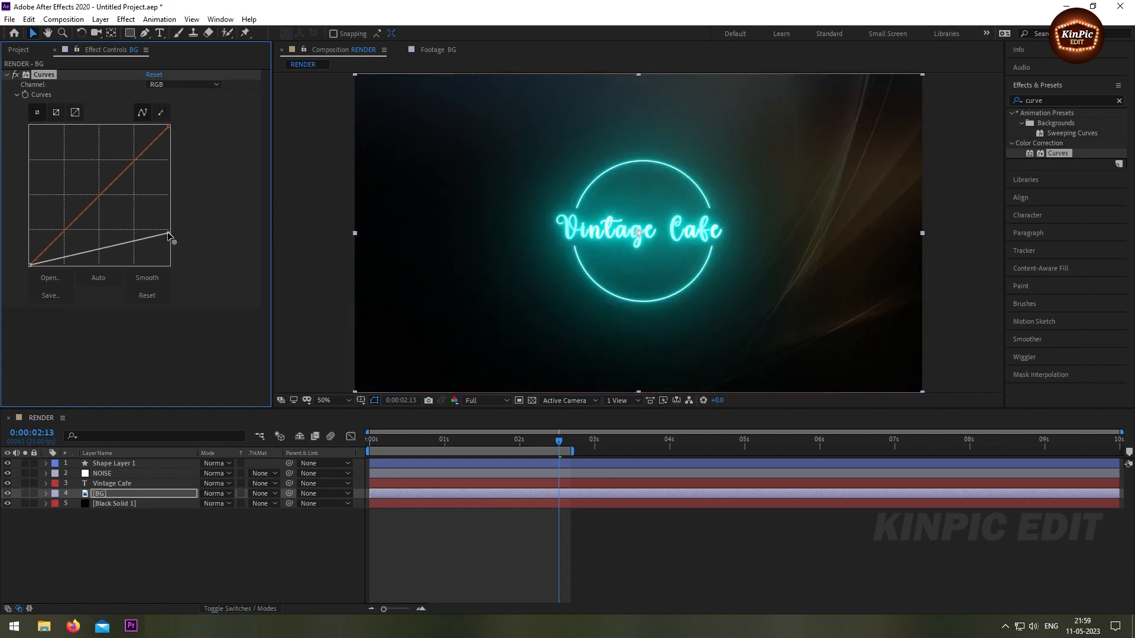
mouse_move(102, 257)
mouse_down()
mouse_move(97, 247)
mouse_move(99, 259)
mouse_up()
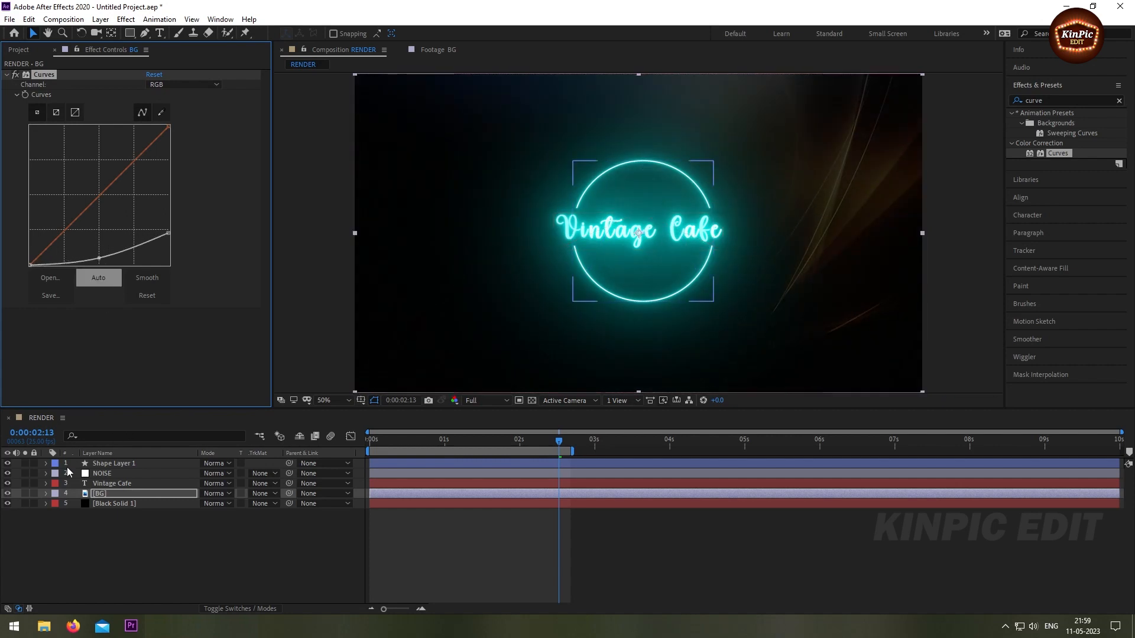
click(107, 540)
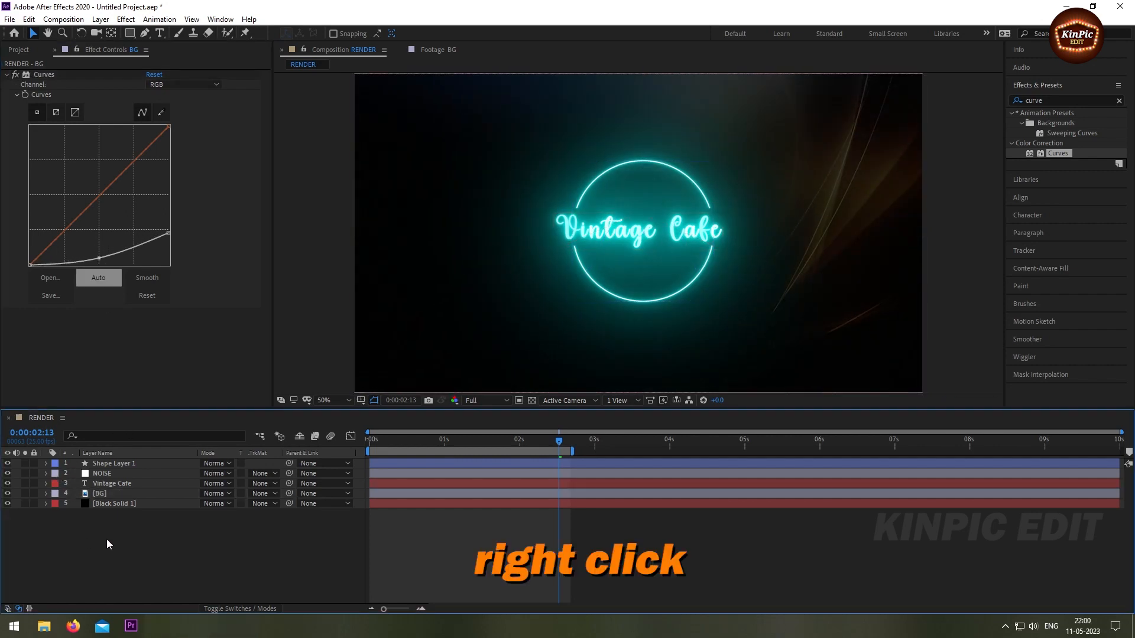
Create a new adjustment layer above all other layers in the RENDER composition.
right_click(106, 539)
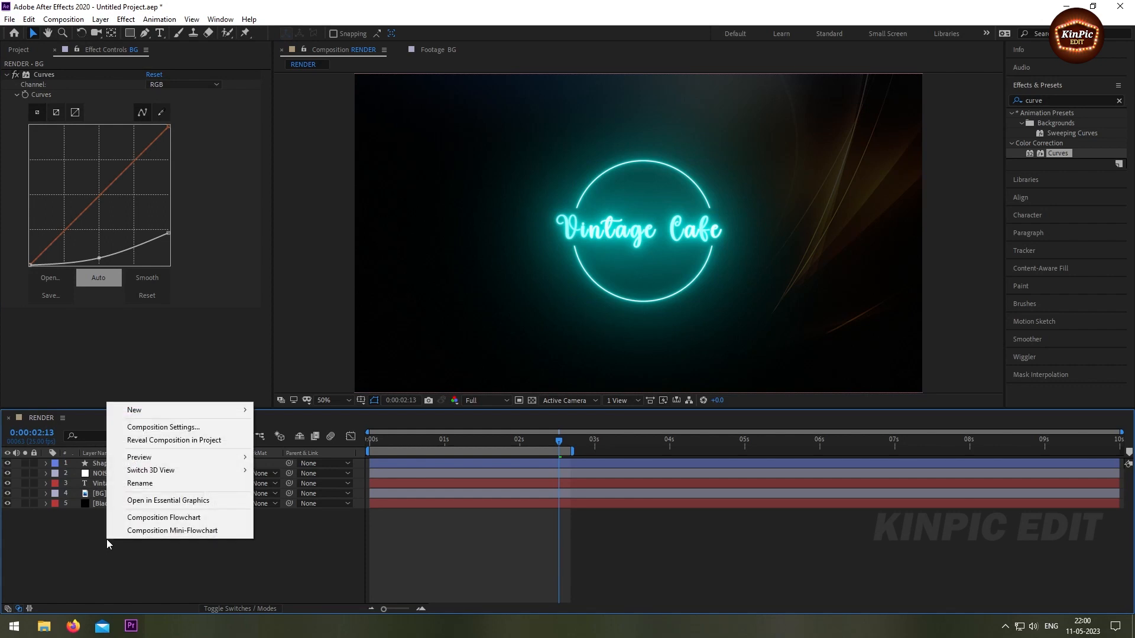
mouse_move(164, 415)
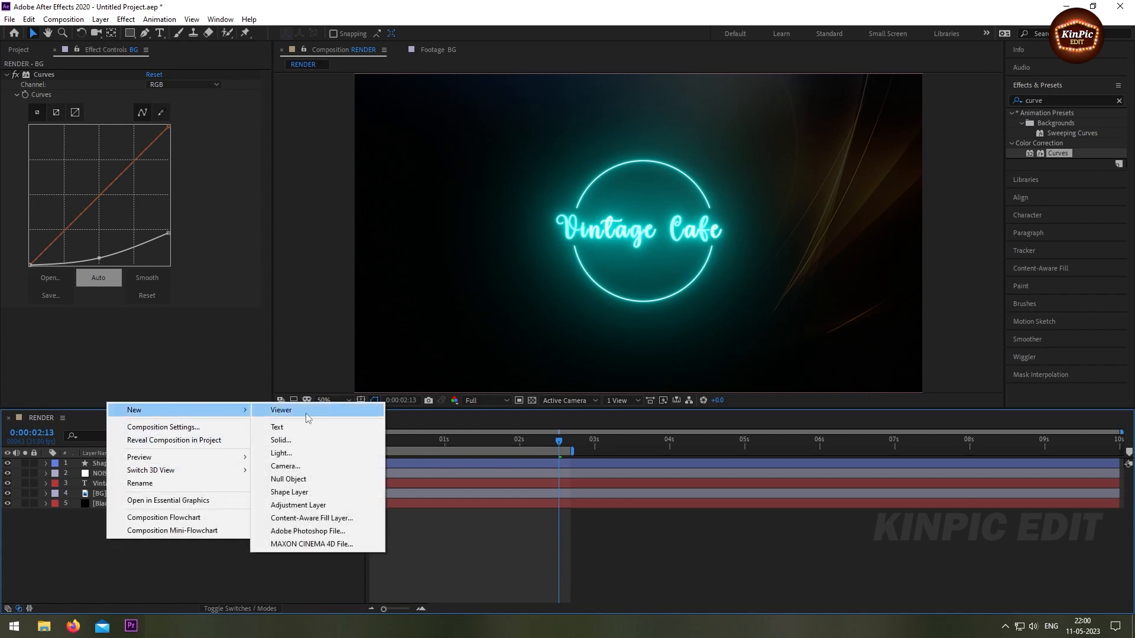
click(299, 506)
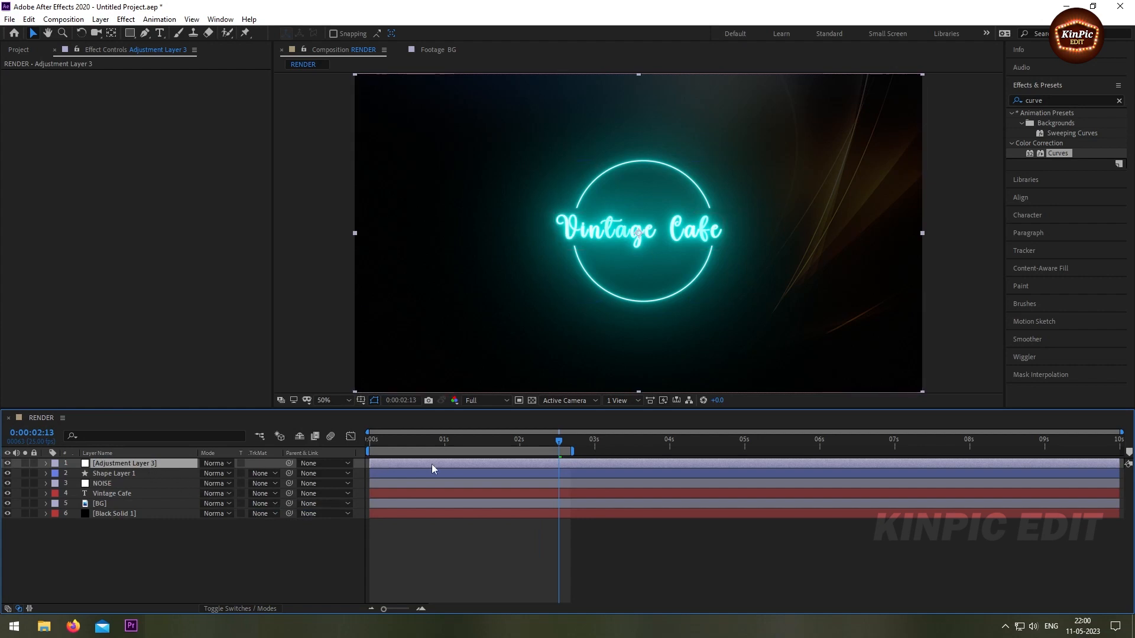
Find the Transform distort effect and apply it to the new adjustment layer.
click(1027, 100)
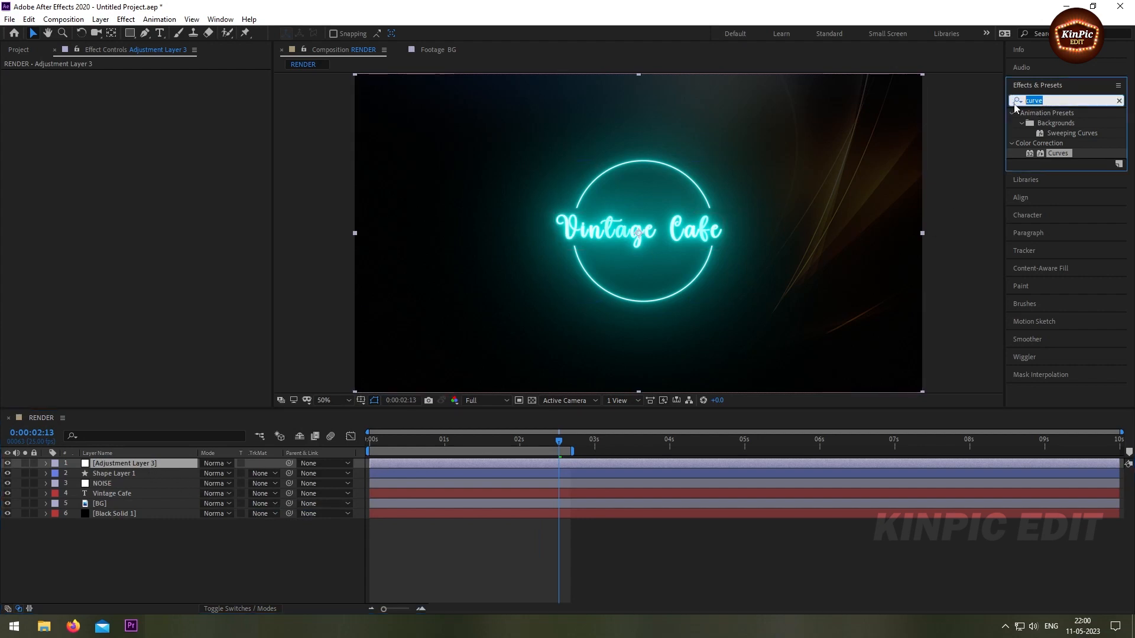
text(tra)
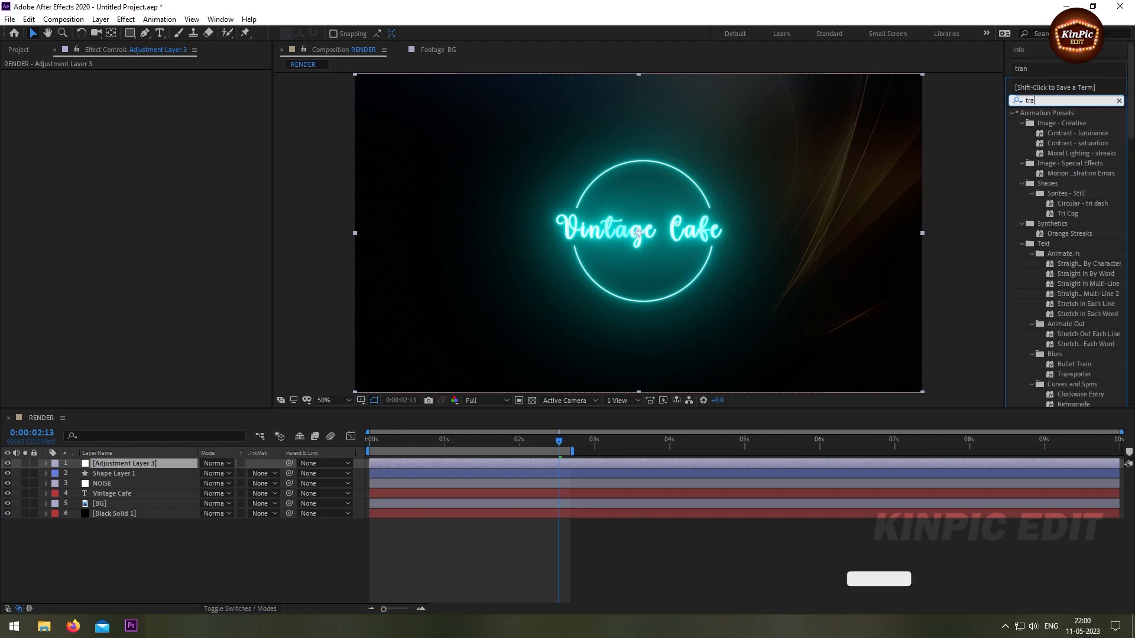
text(ns)
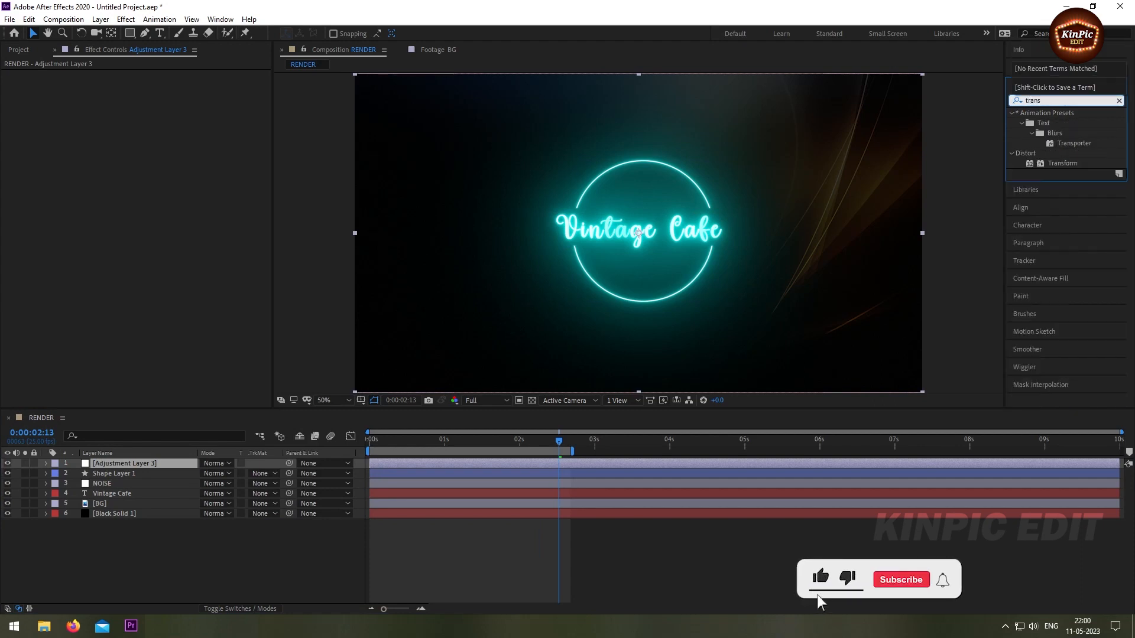
drag(1063, 164, 112, 464)
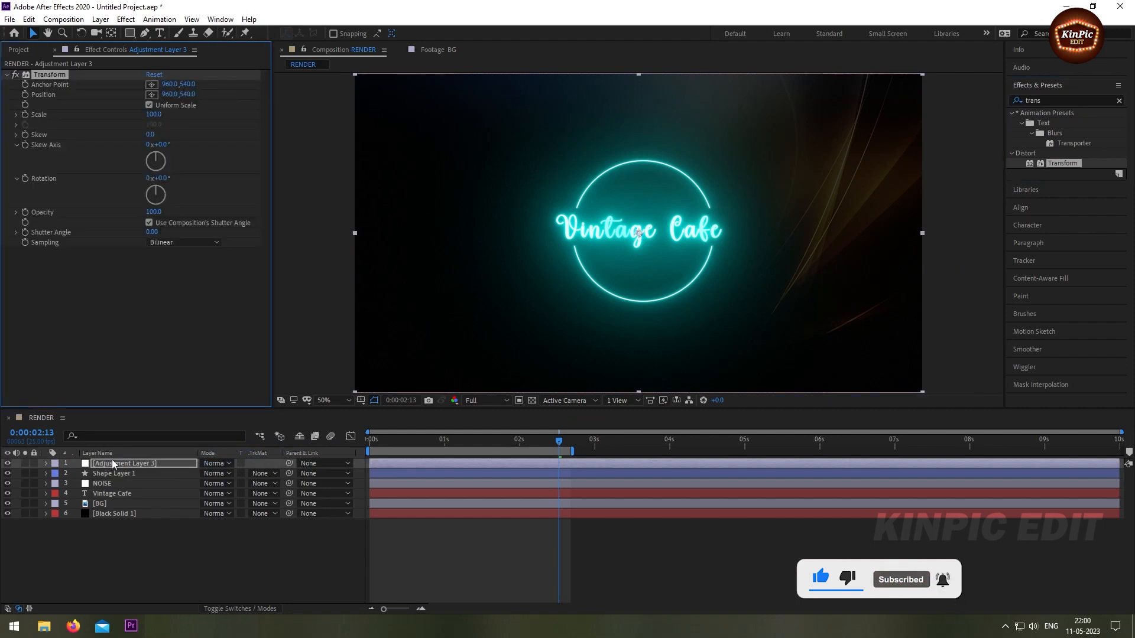
Keyframe the Transform effect's Scale from 100 at 0:00:00:00 to about 116 at 0:00:02:16, and preview the animation from the start.
key(Home)
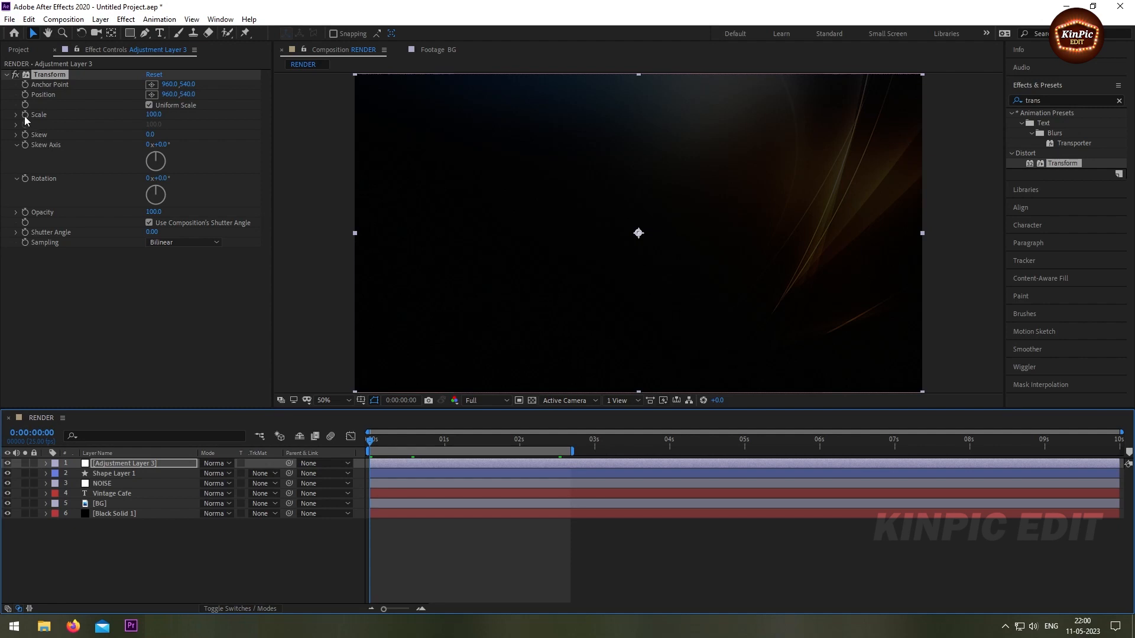
click(25, 116)
drag(377, 445, 567, 462)
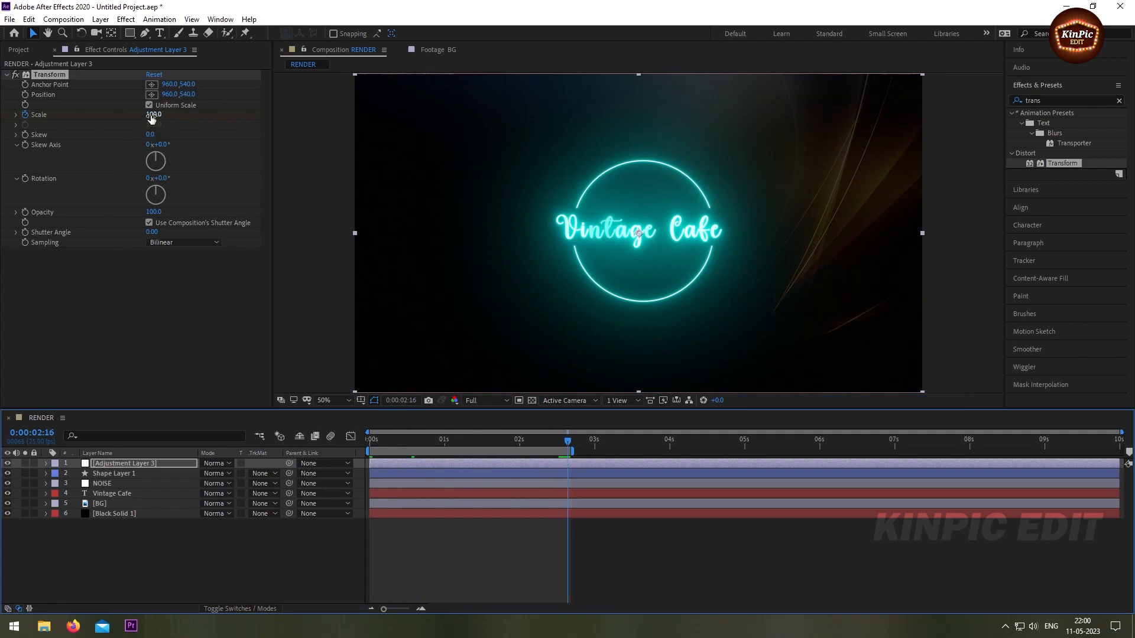
drag(153, 115, 164, 115)
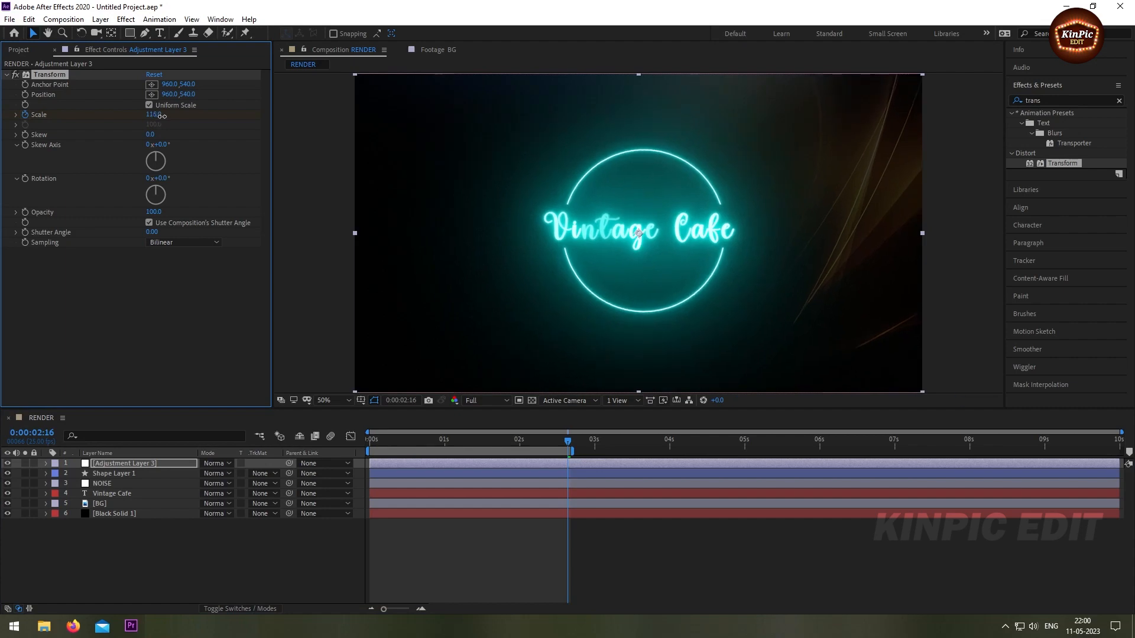
drag(405, 442, 360, 439)
key(space)
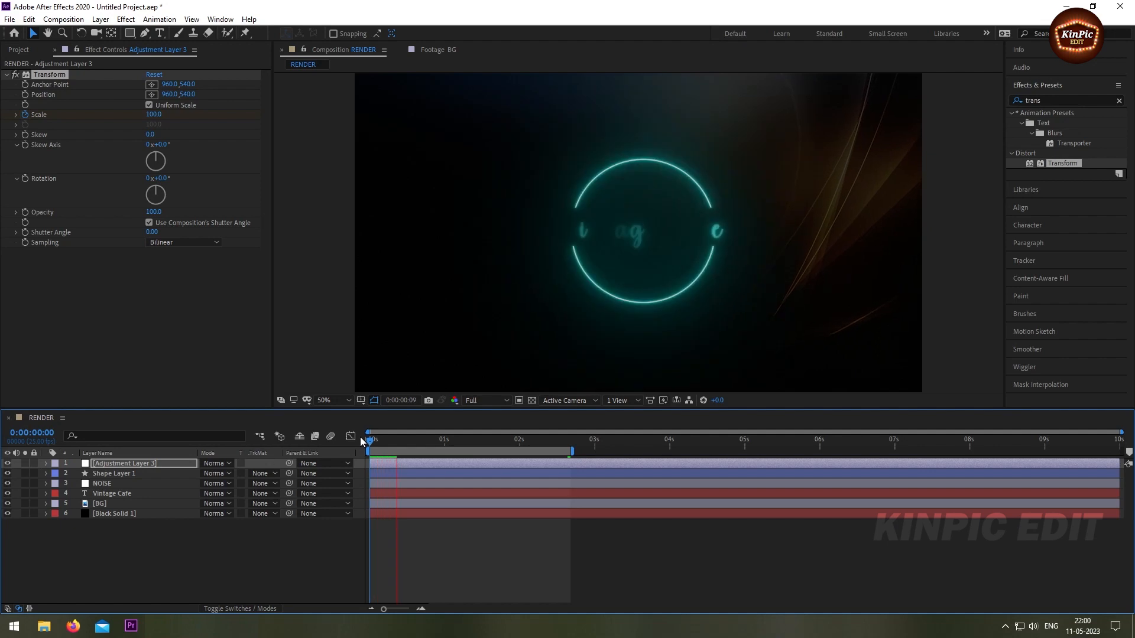